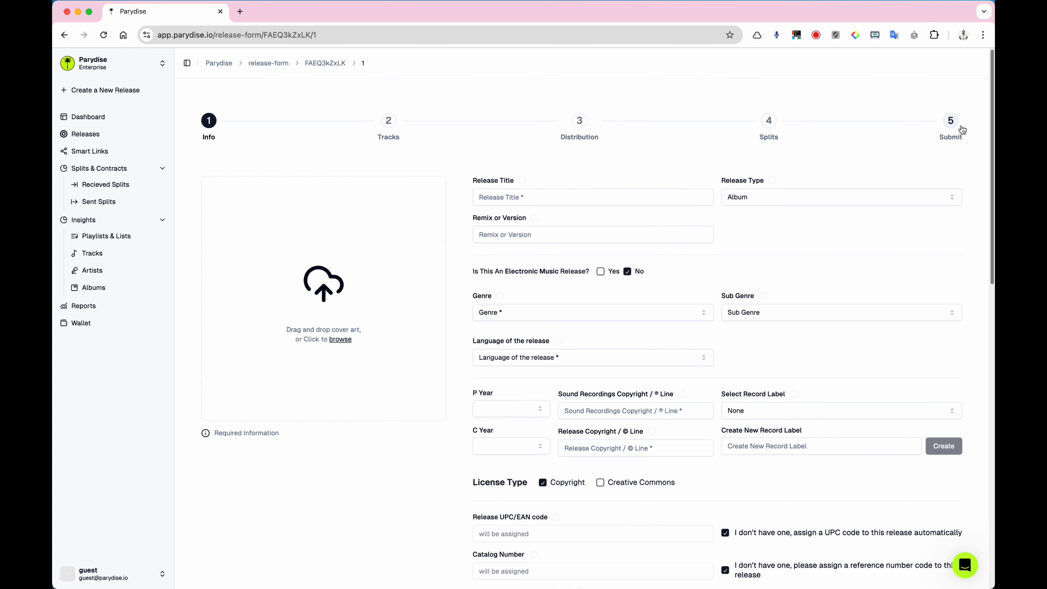
- Try to upload R.N.-Vol.2_Azure-Green.jpg from the Radyo_Neptün folder as the release's cover art
scroll(411, 364, "down", 3)
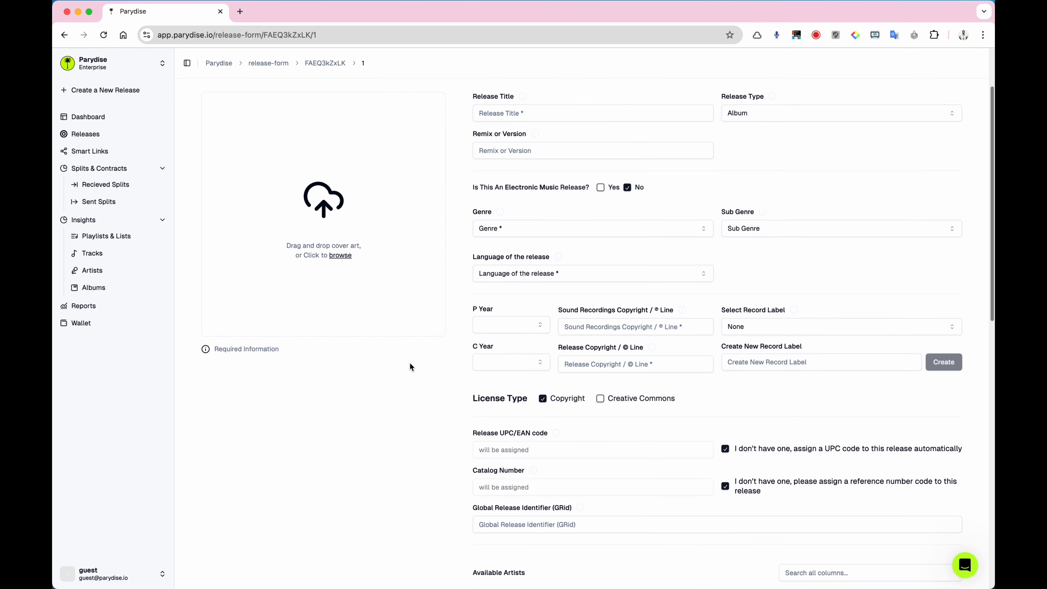
scroll(409, 365, "up", 3)
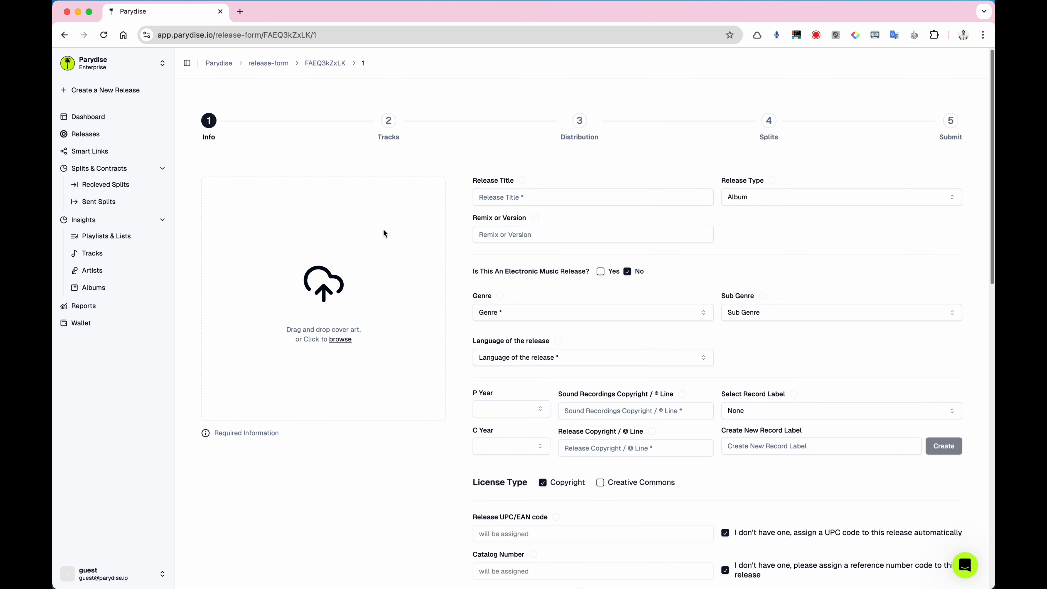
left_click(339, 338)
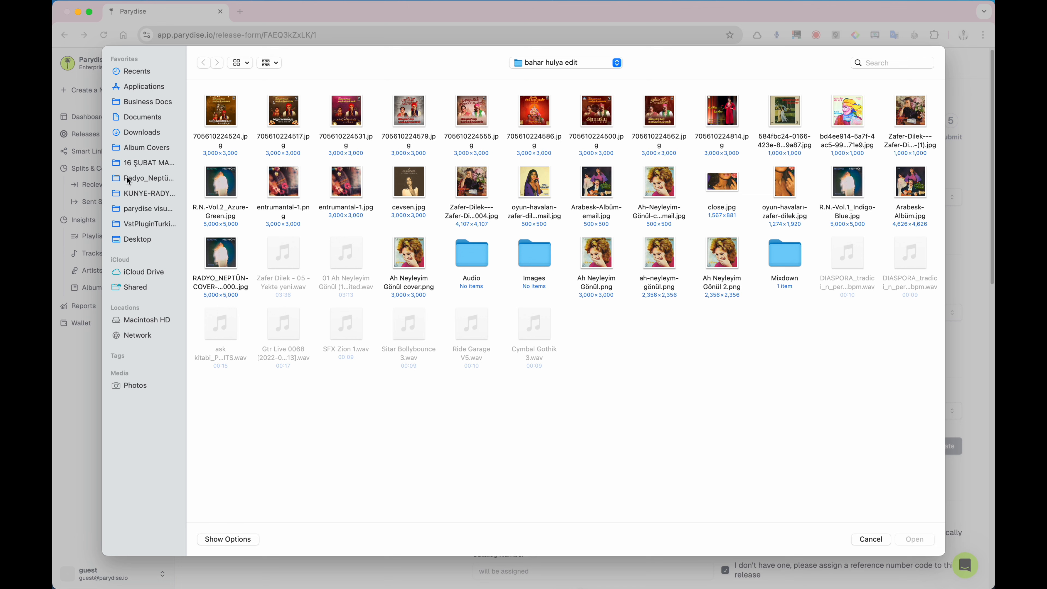
left_click(148, 146)
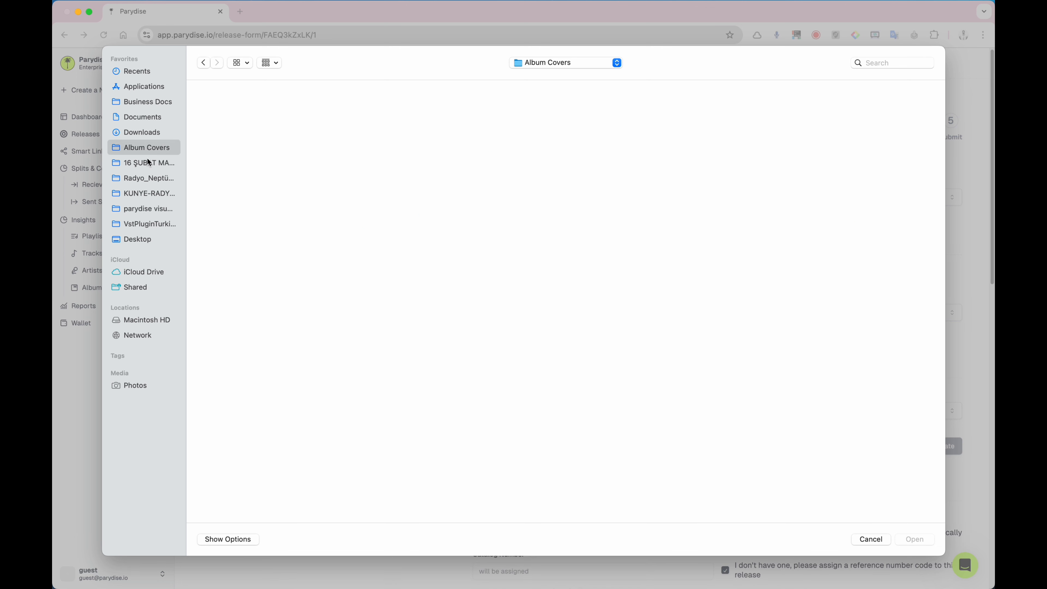
left_click(145, 179)
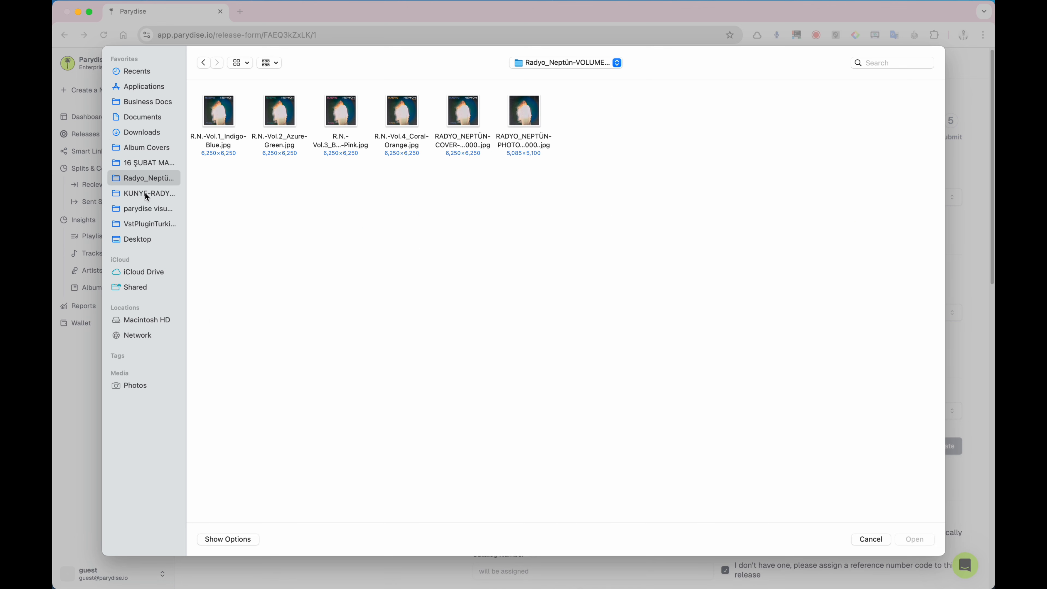
left_click(278, 108)
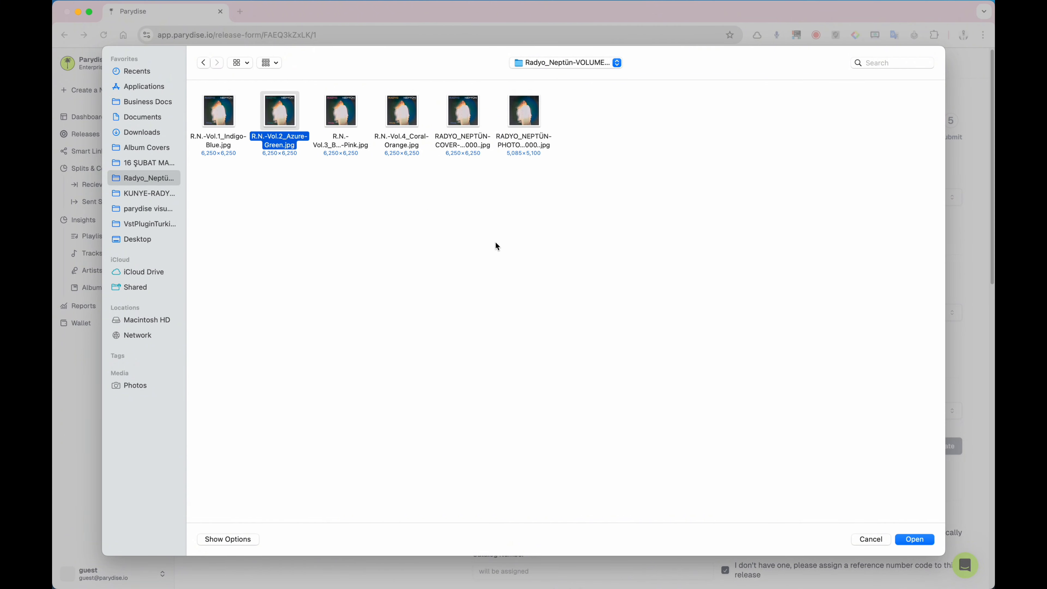
left_click(913, 540)
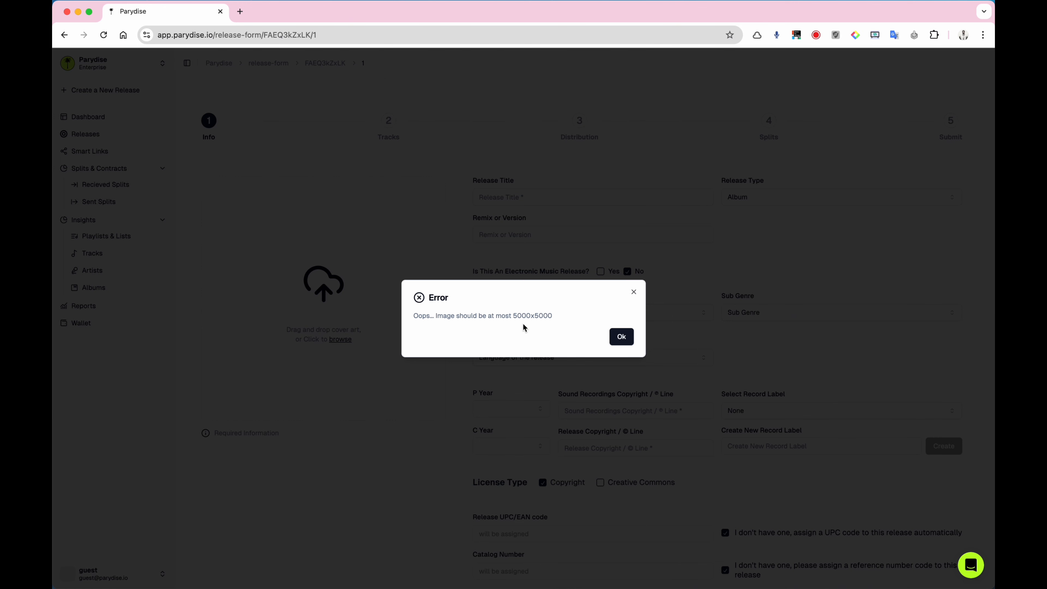
left_click(618, 337)
left_click(347, 342)
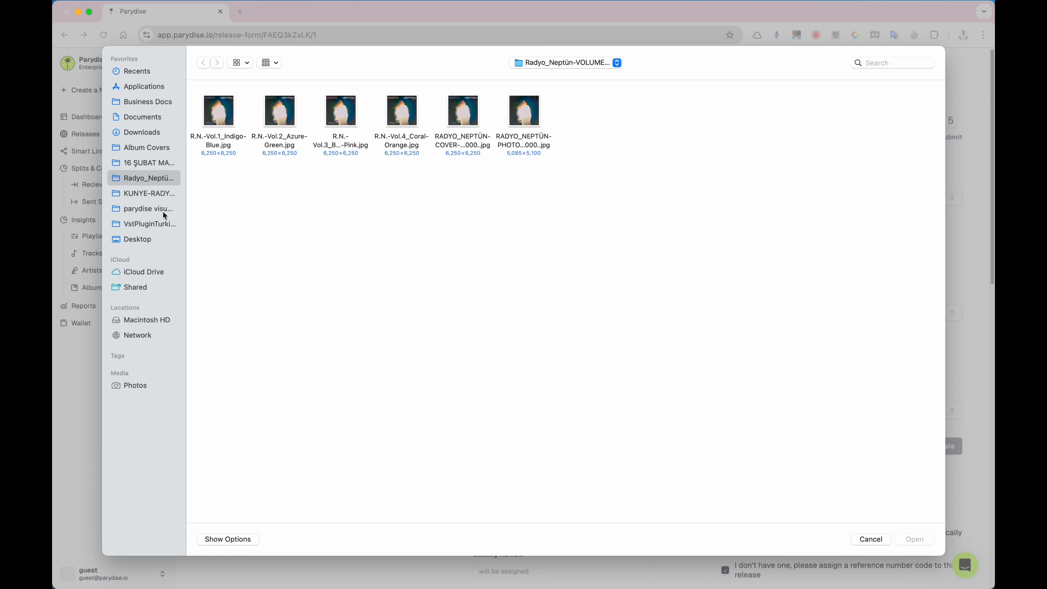
left_click(150, 164)
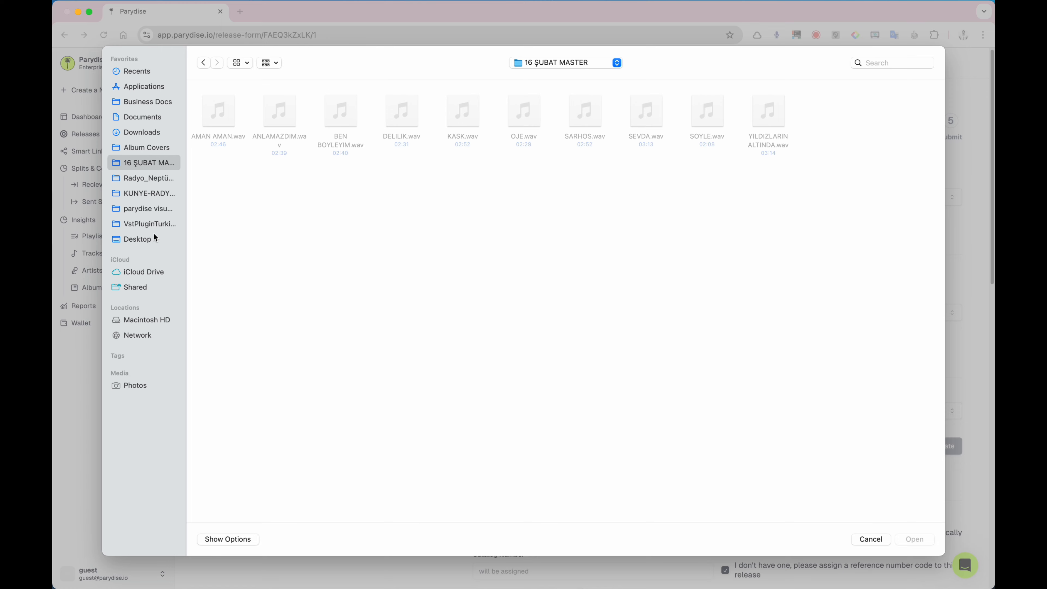
left_click(136, 241)
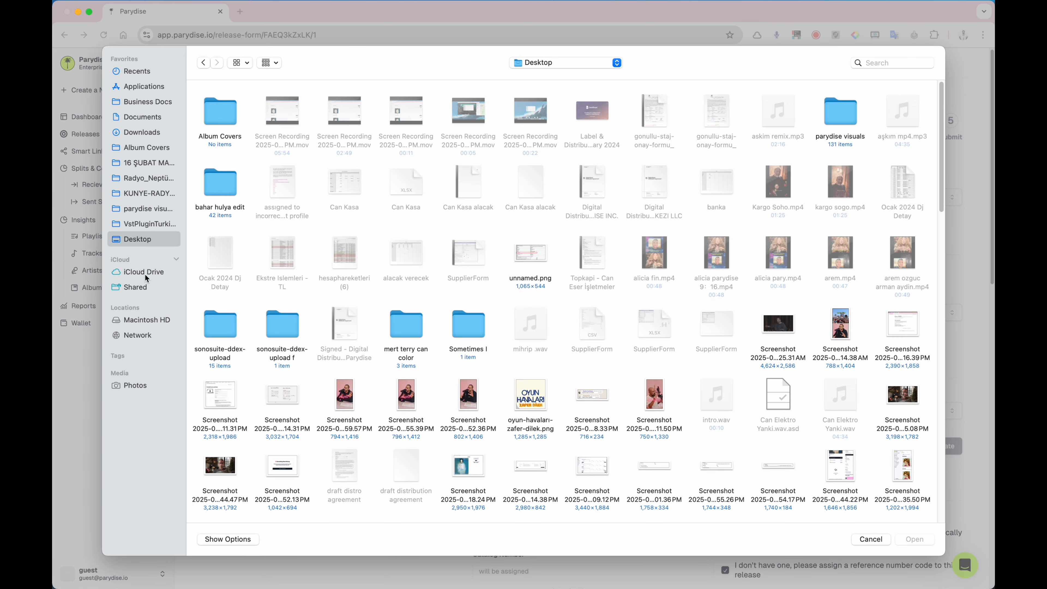
double_click(220, 192)
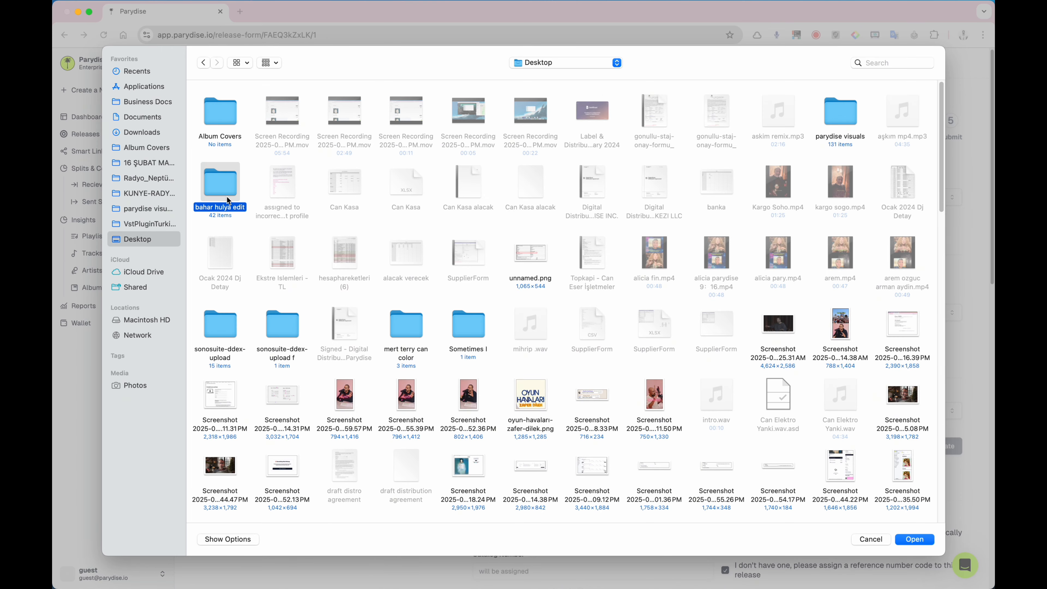
double_click(222, 191)
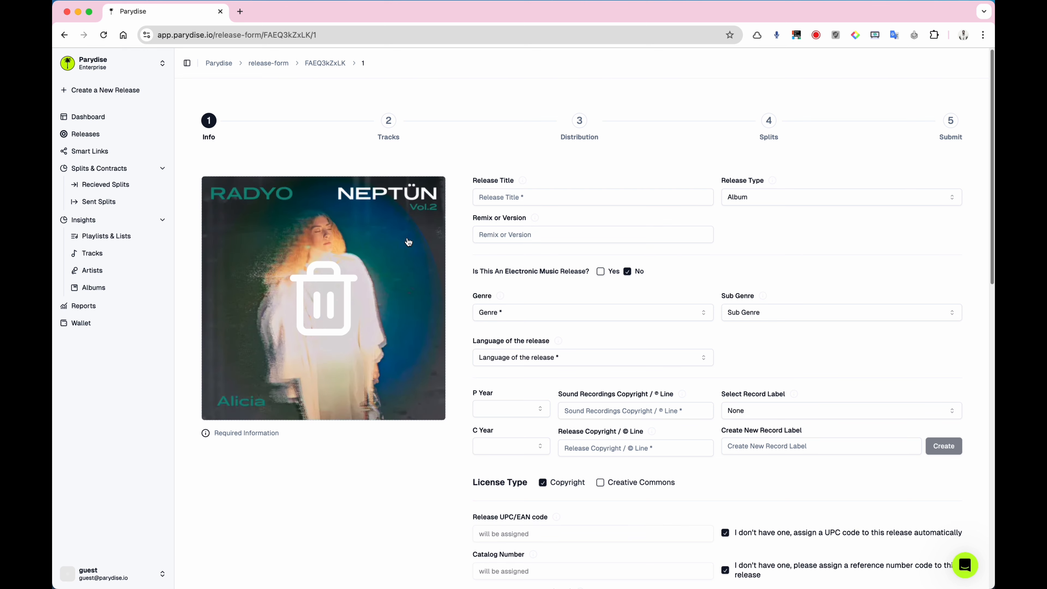
- Enter "Radyo Neptün: Vol.2" as the release title and choose Album as the release type
left_click(555, 198)
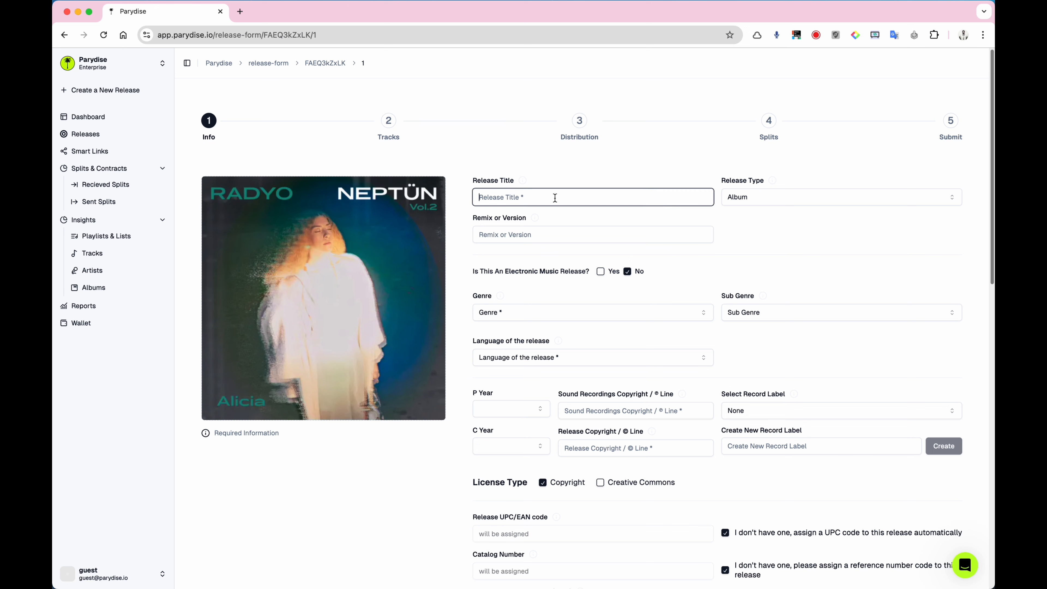
type("Radyo")
type(" Neptü")
type("n")
type("Ş")
type(" Vol")
type(".")
type("2")
left_click(473, 184)
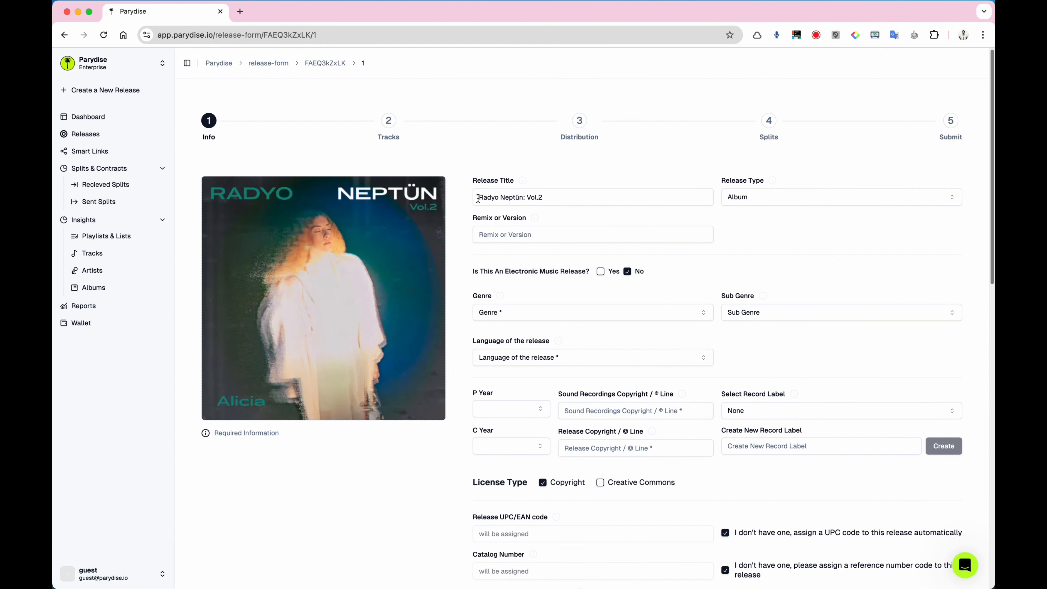
left_click_drag(478, 198, 588, 195)
left_click(588, 195)
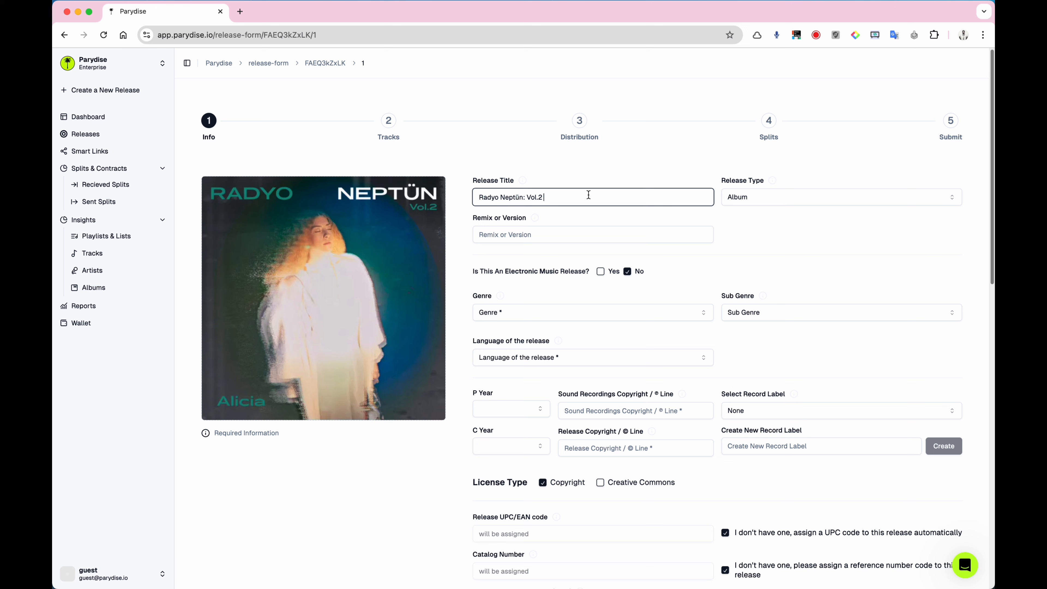
left_click(773, 197)
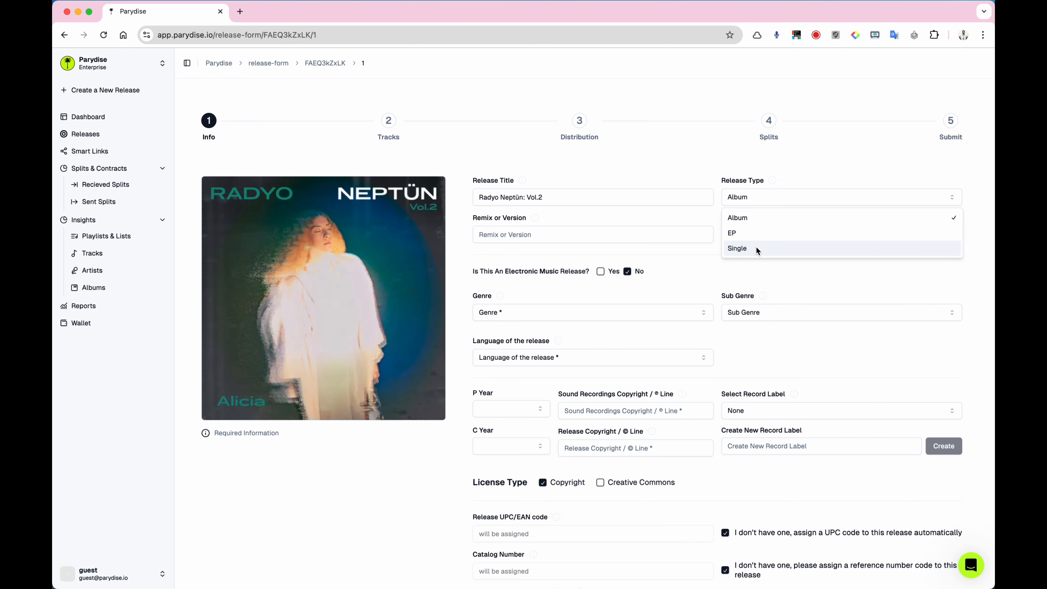
left_click(752, 219)
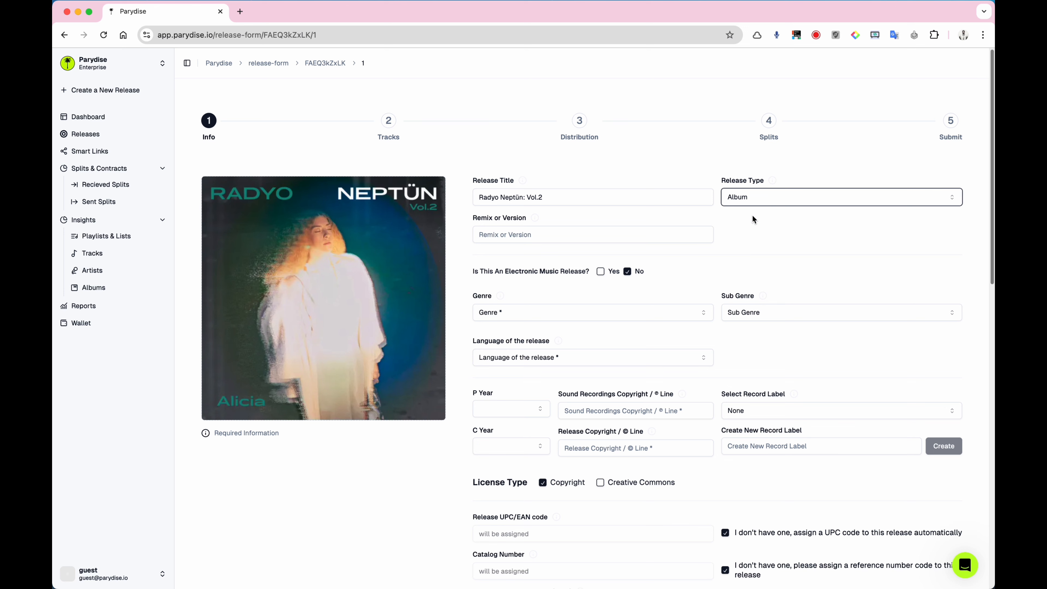
- Try "Live in Sydney" as the release's remix or version text and clear the field again
left_click(512, 235)
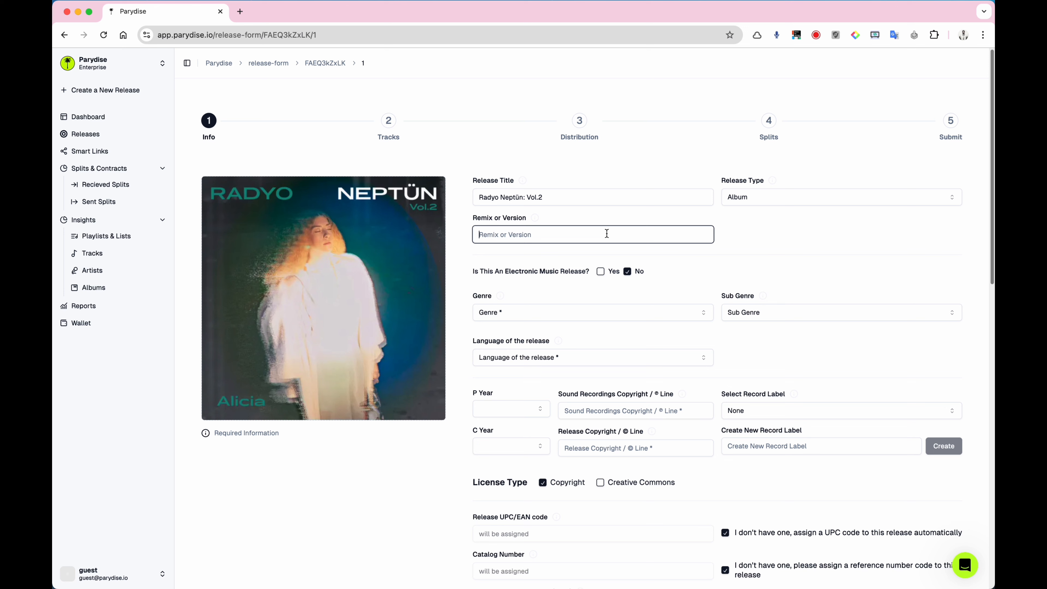
type("Lıve ")
type("in Sydne")
type("y")
left_click_drag(560, 232, 454, 241)
key("BackSpace")
left_click(826, 1)
left_click(875, 11)
- Set the release's genre to Alternative/Indie Pop
left_click(558, 316)
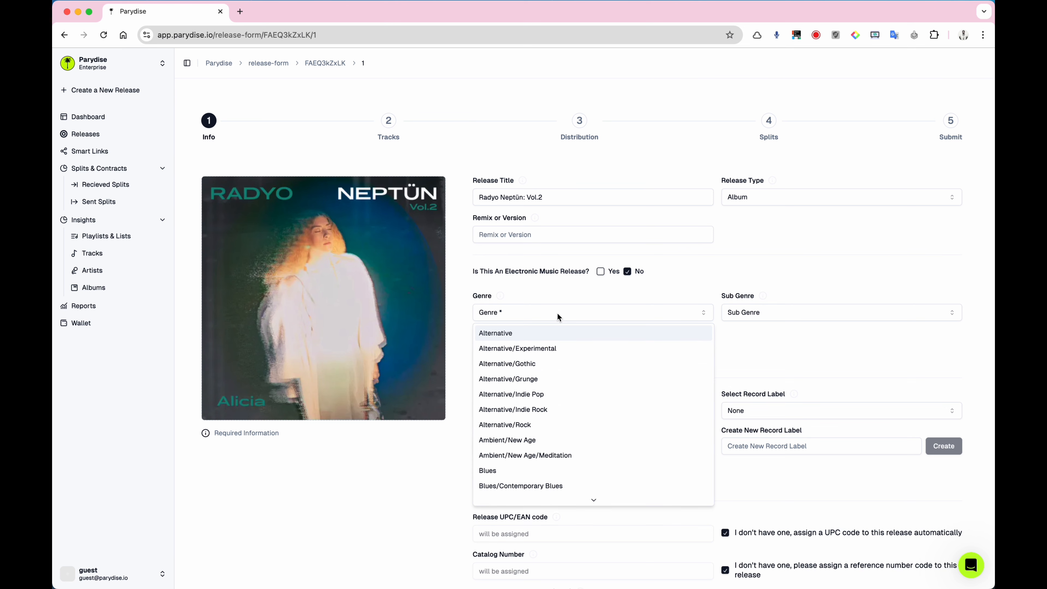
scroll(557, 468, "down", 5)
scroll(557, 473, "up", 5)
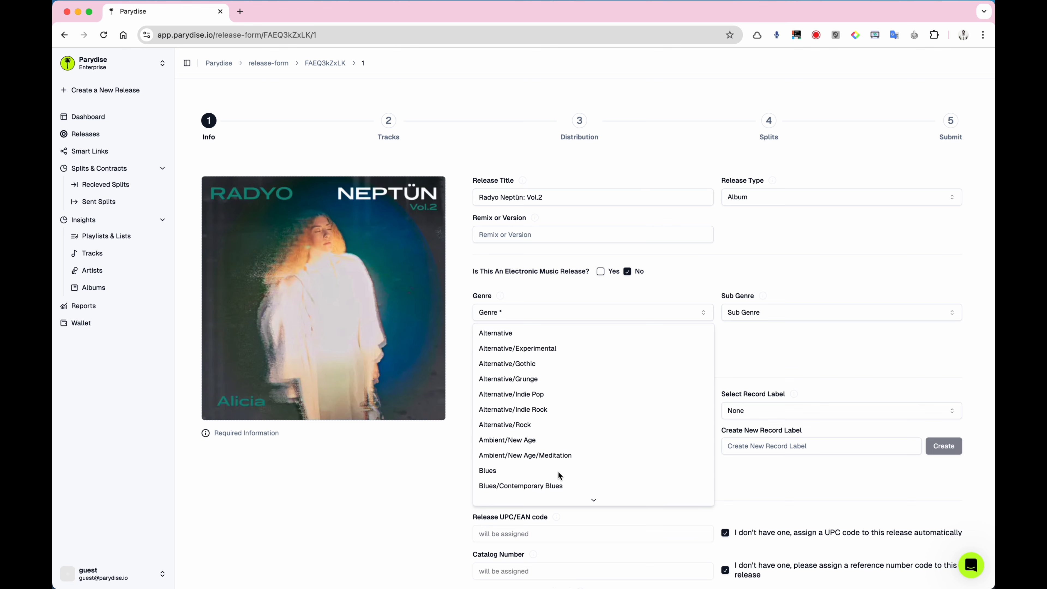
left_click(560, 398)
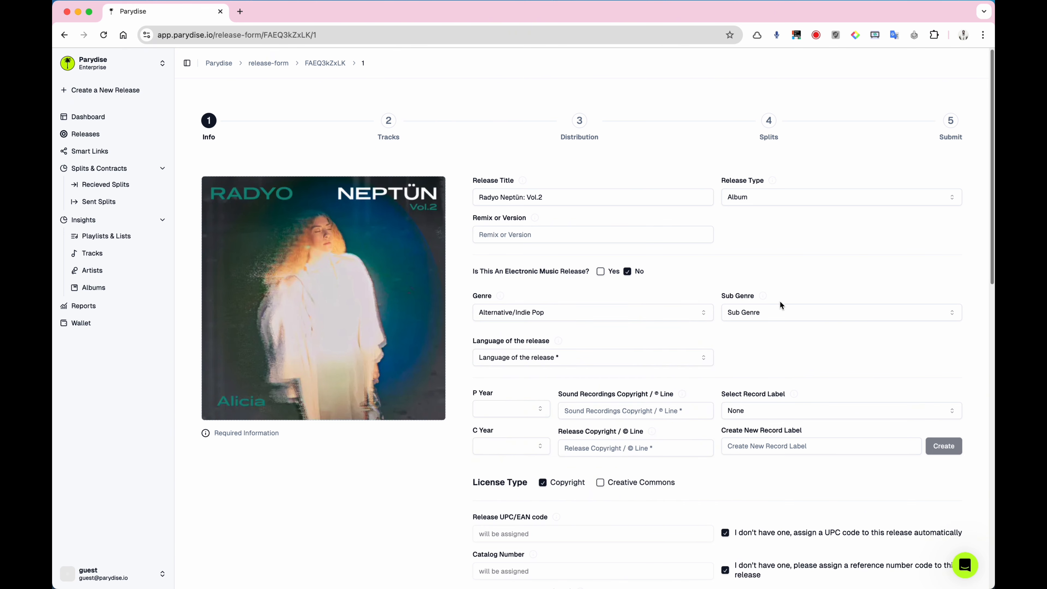
- Set the release's sub genre to Electronic/Chill Out
left_click(783, 310)
scroll(788, 395, "down", 5)
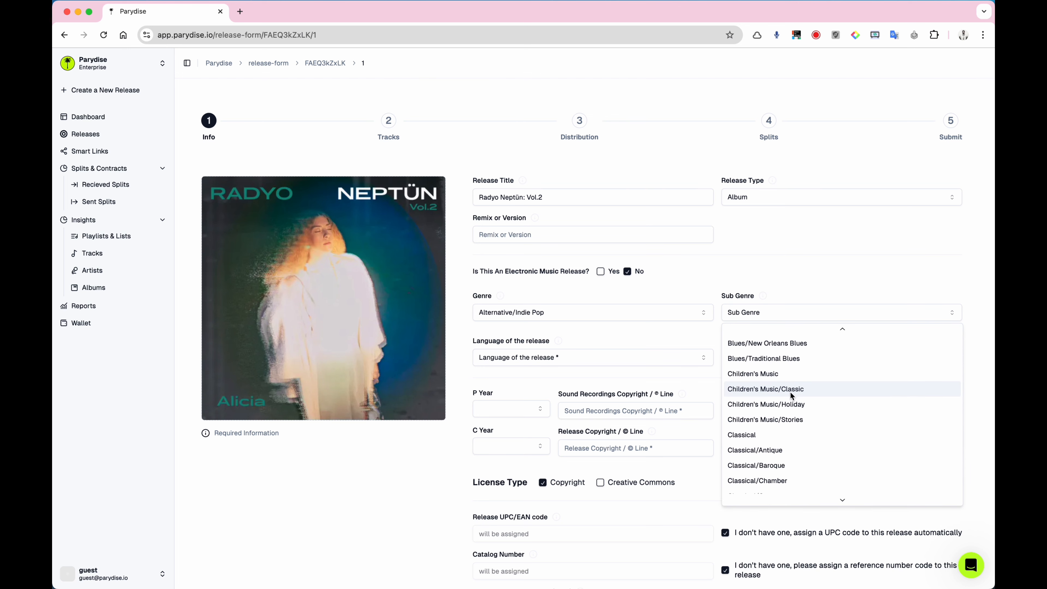
scroll(792, 405, "down", 10)
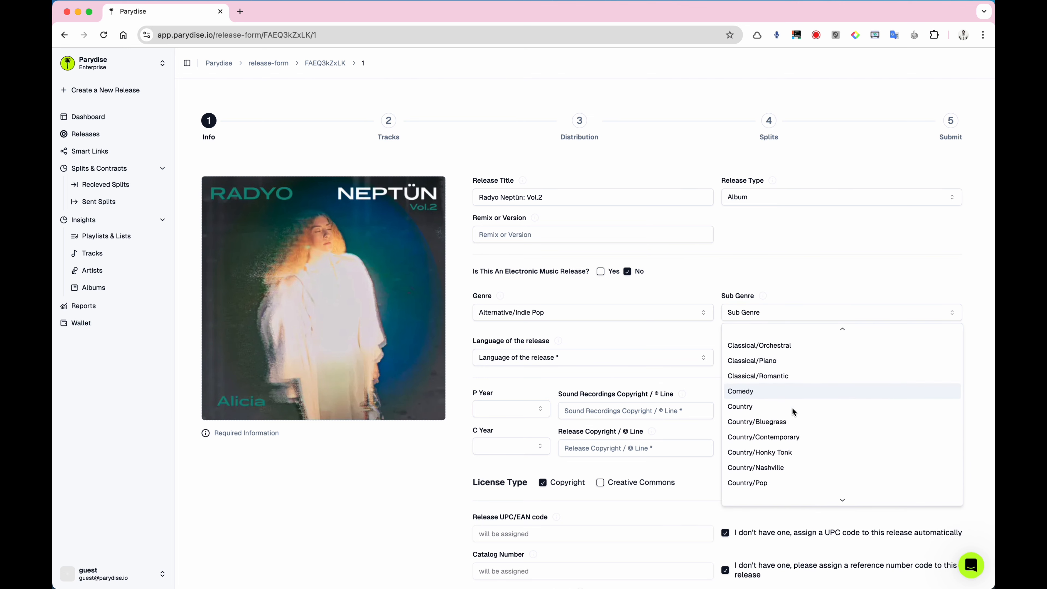
scroll(793, 411, "down", 4)
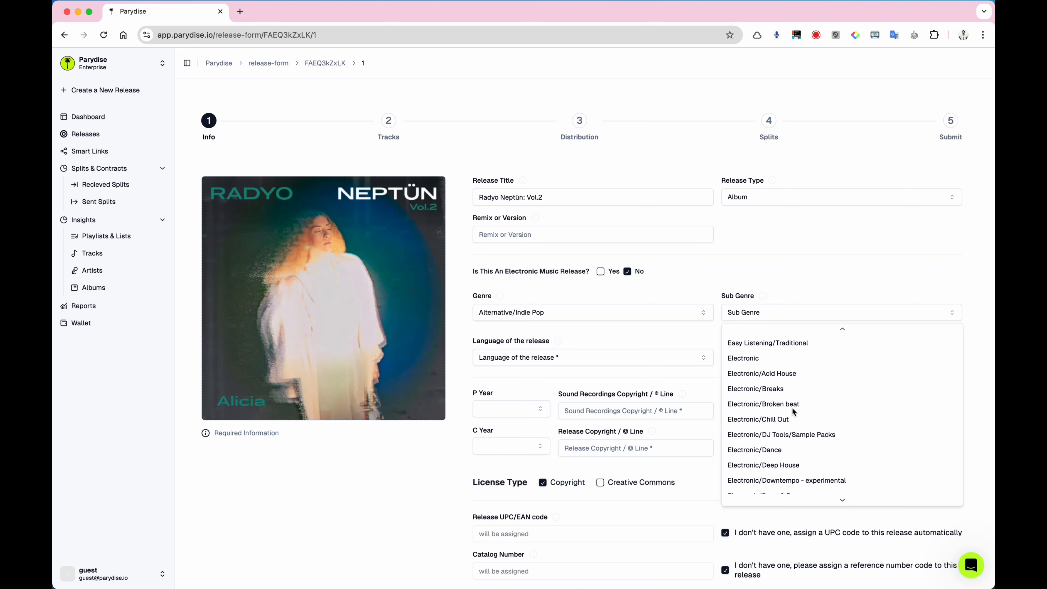
left_click(804, 417)
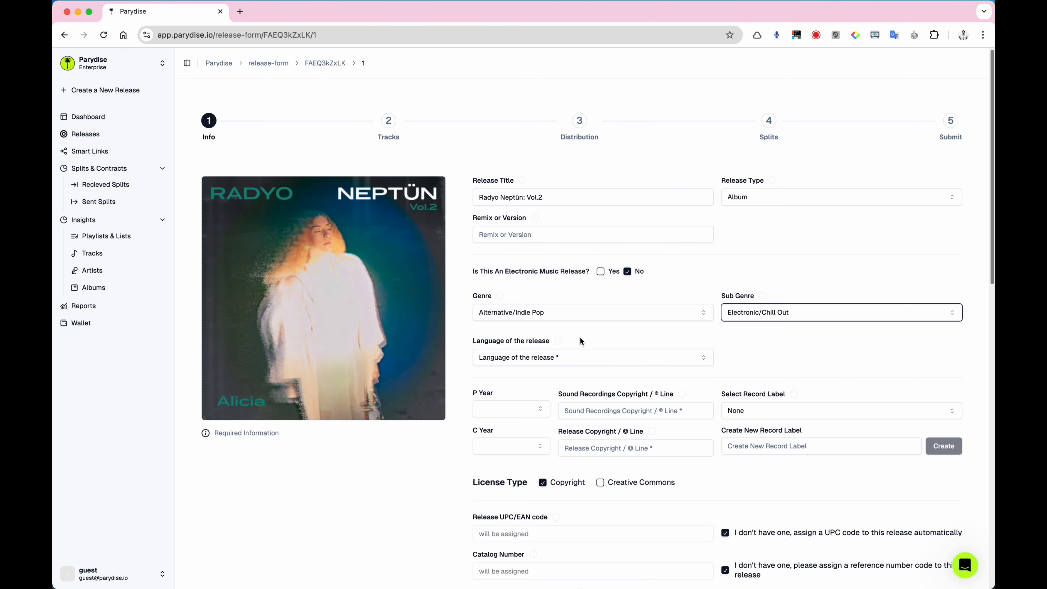
- Set the language of the release to Turkish
left_click(574, 357)
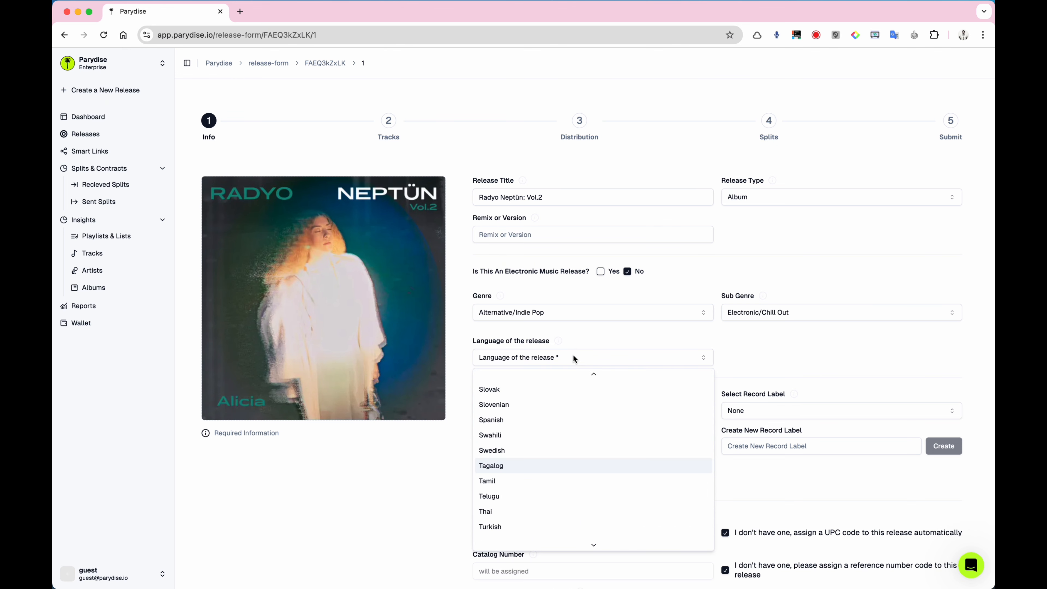
key("Down")
key("Down")
key("Down")
key("Down")
key("Down")
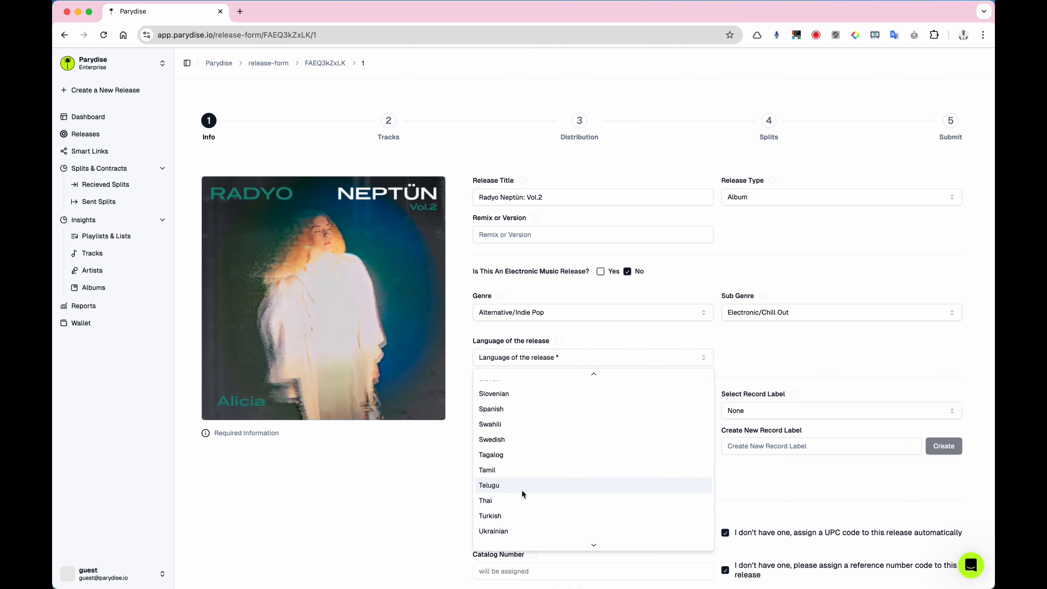
left_click(519, 515)
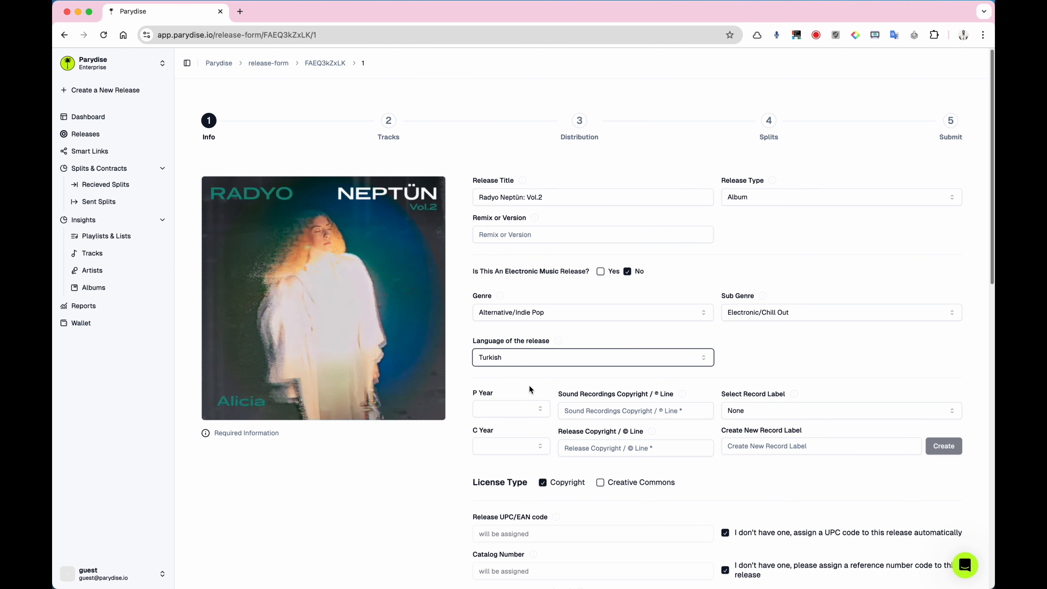
- Assign the existing record label Golden Thread Records to the release
scroll(528, 385, "down", 5)
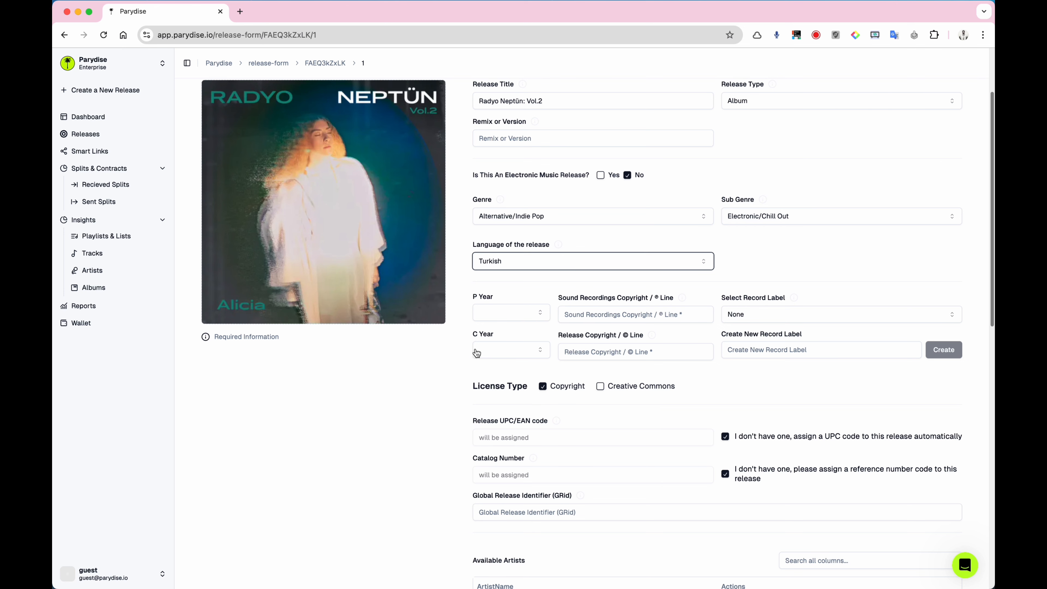
left_click(780, 317)
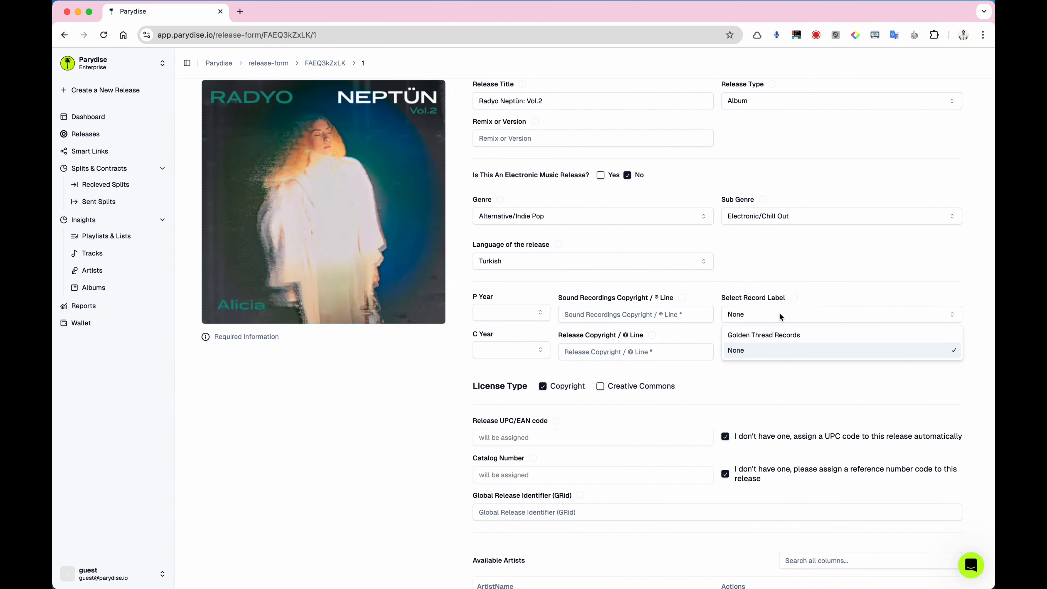
left_click(777, 336)
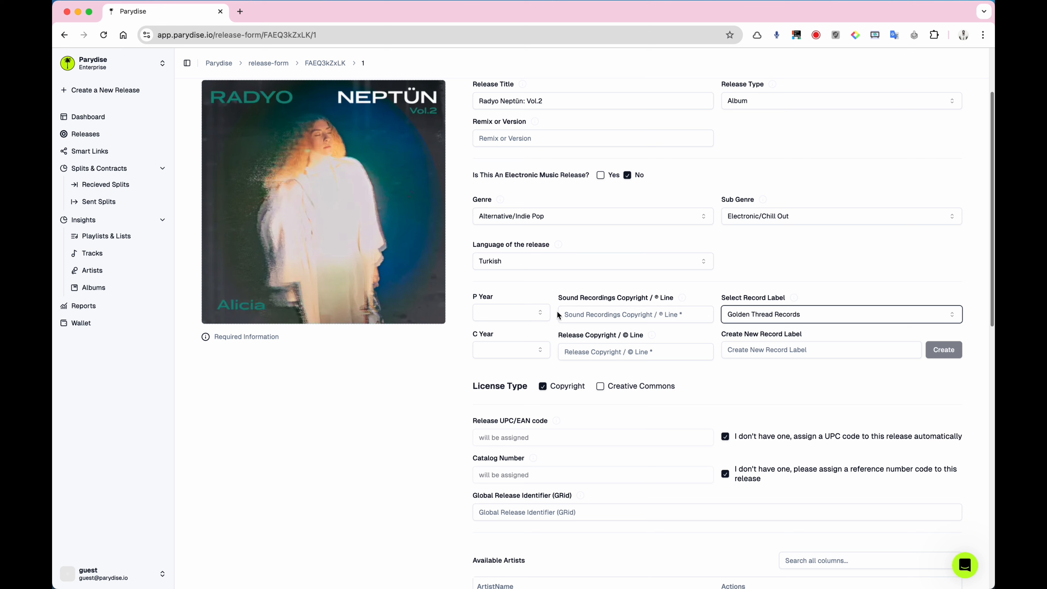
- Set the P Year to 2025 and enter Golden Thread Records as the sound recordings copyright line
left_click(496, 314)
type("2024")
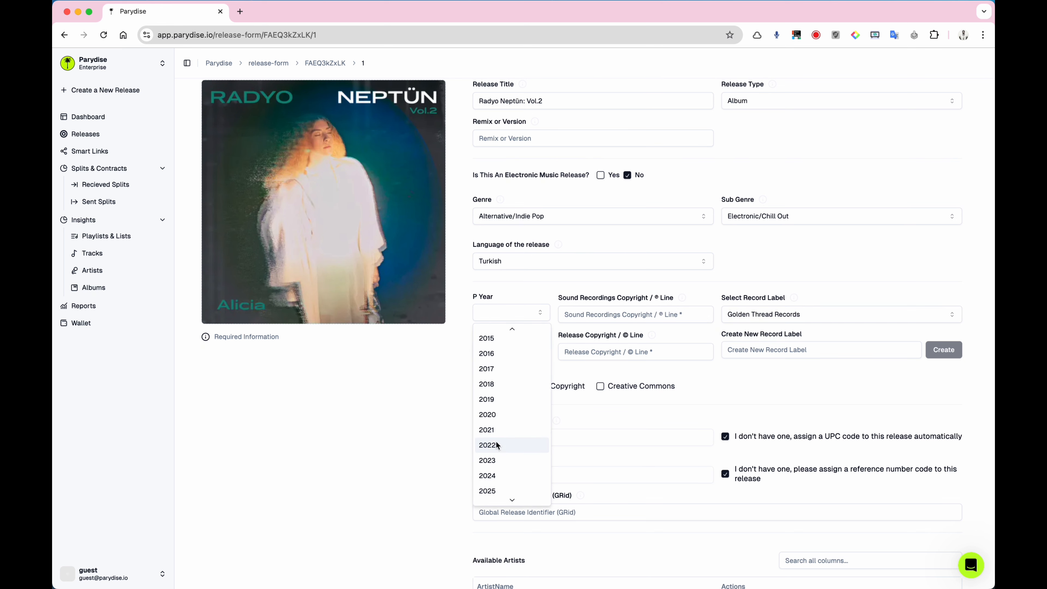
left_click(494, 491)
left_click(585, 312)
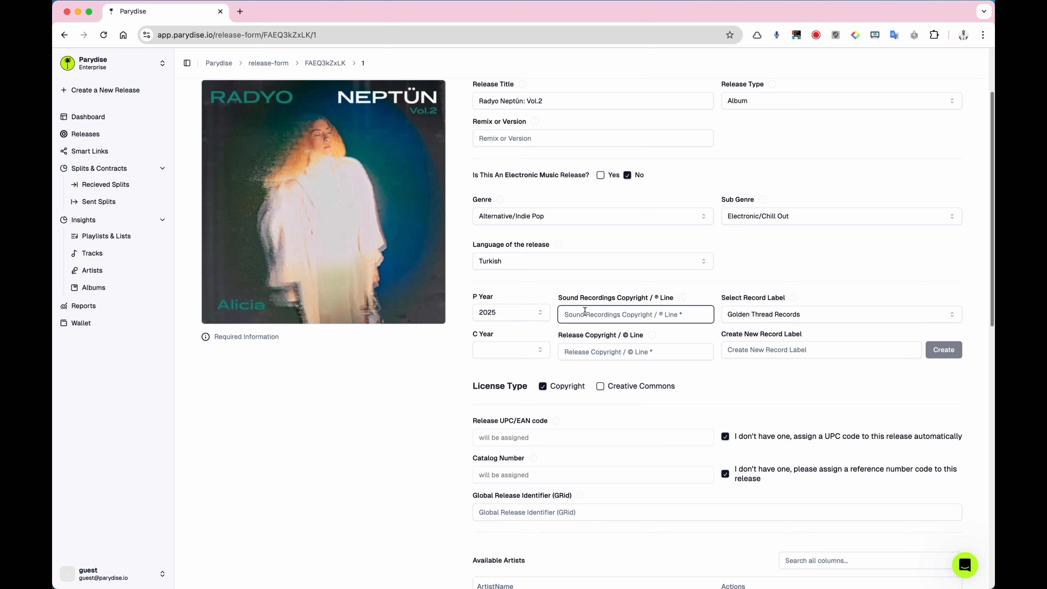
type("Golden Thread Records")
- Set the C Year to 2025 and enter Golden Thread Records as the release copyright line
left_click(504, 349)
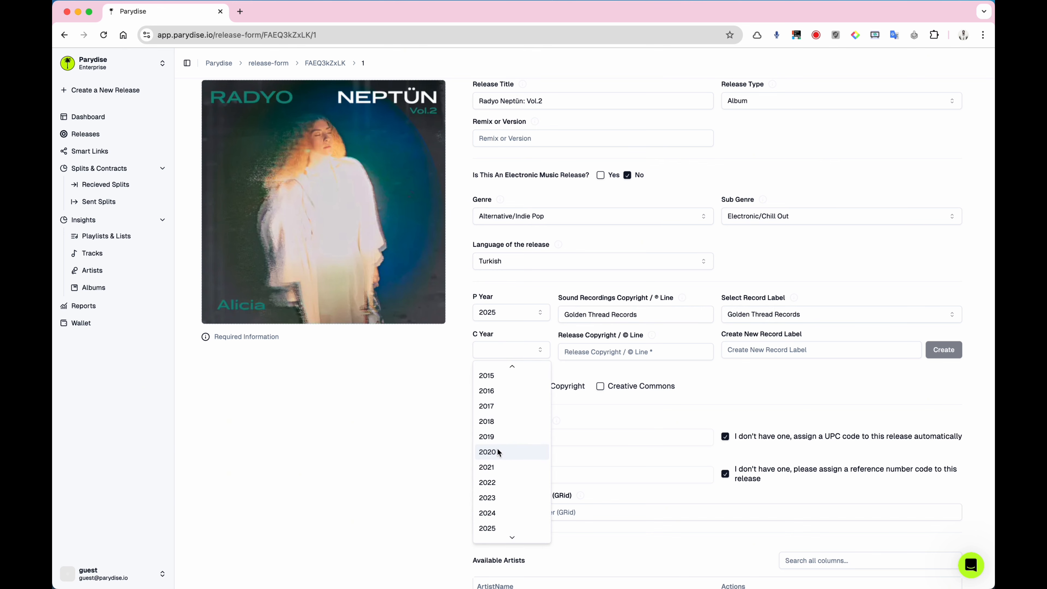
left_click(500, 526)
left_click(590, 347)
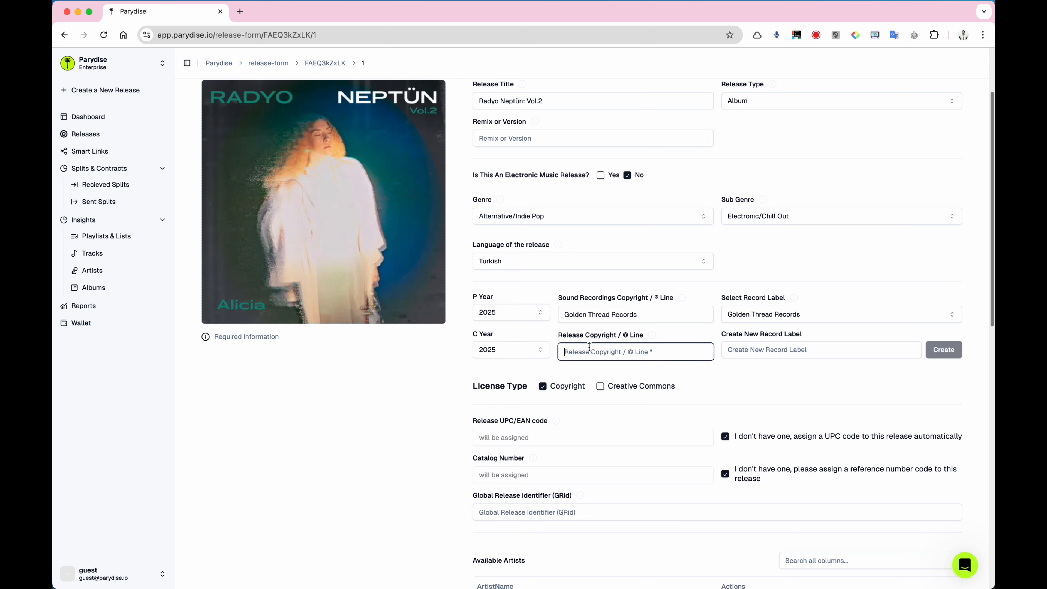
type("Golden Thread Records")
- Examine the record label help text, the license type options, and the UPC/EAN and catalog number settings
left_click(788, 353)
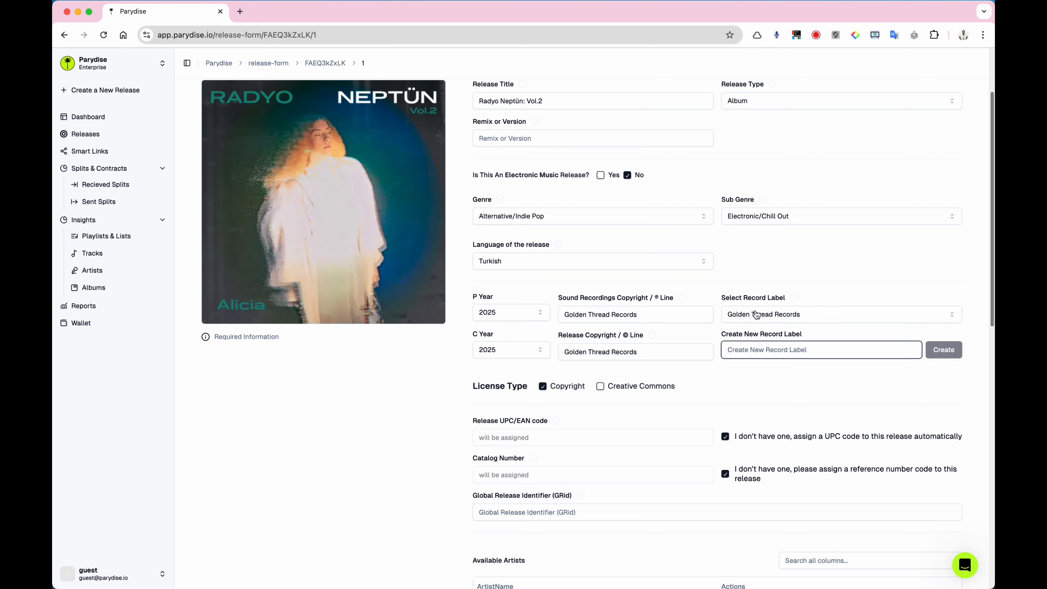
scroll(745, 358, "down", 3)
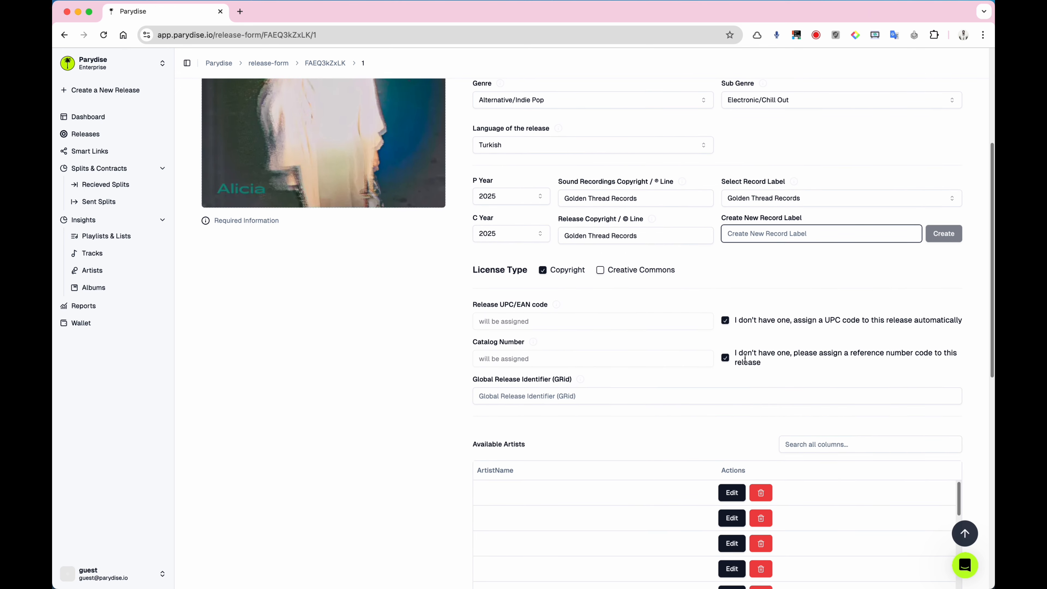
mouse_move(790, 186)
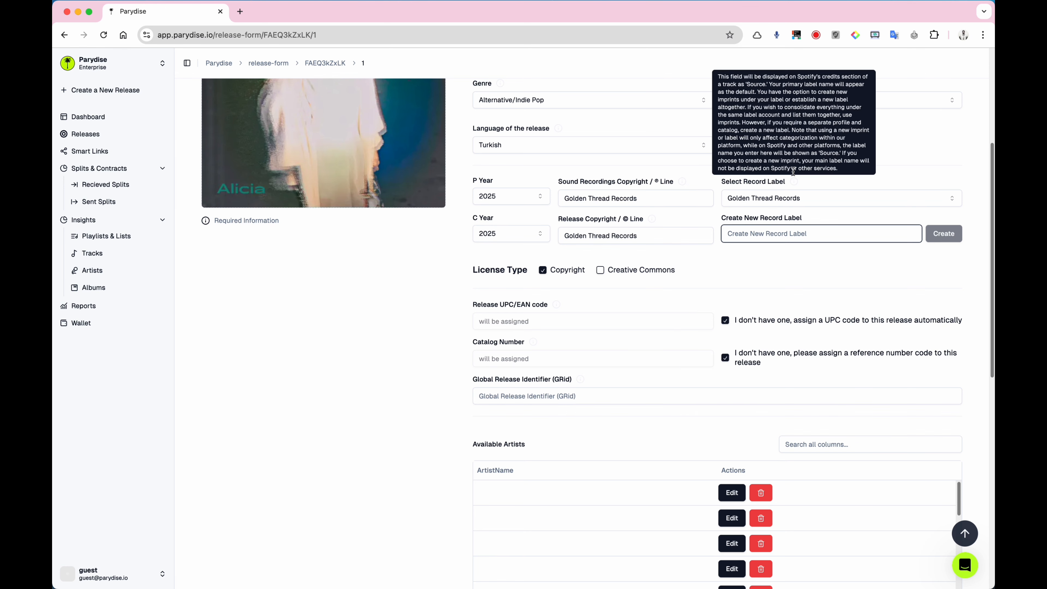
scroll(743, 315, "up", 1)
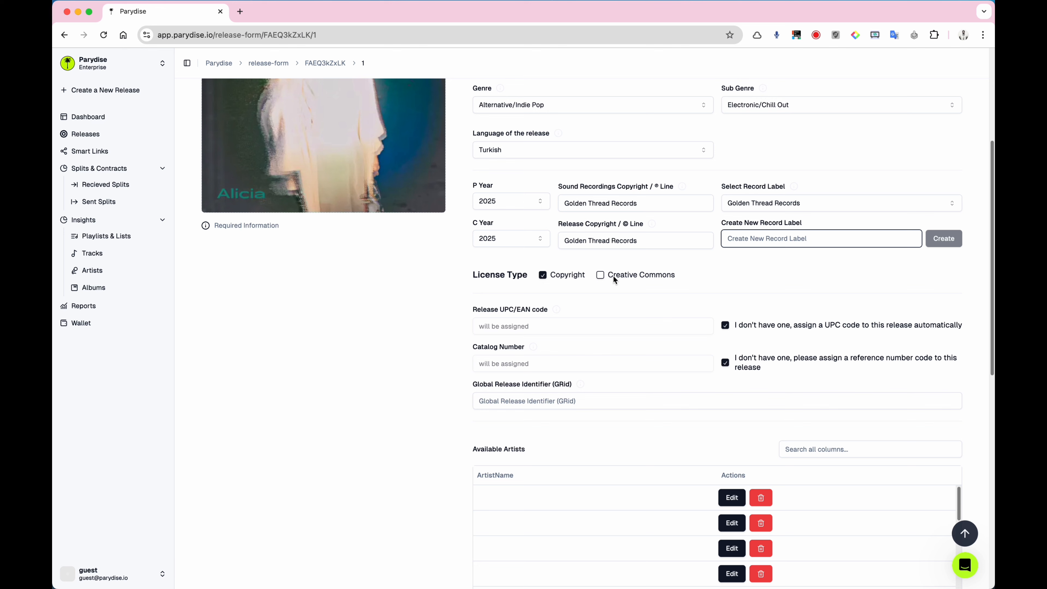
scroll(614, 339, "down", 1)
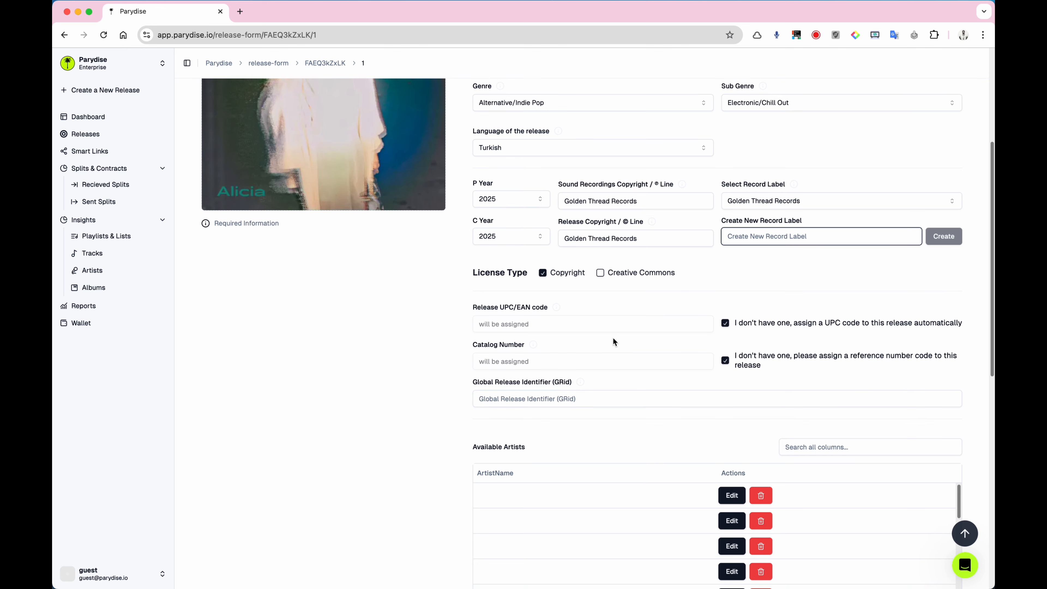
scroll(612, 339, "down", 2)
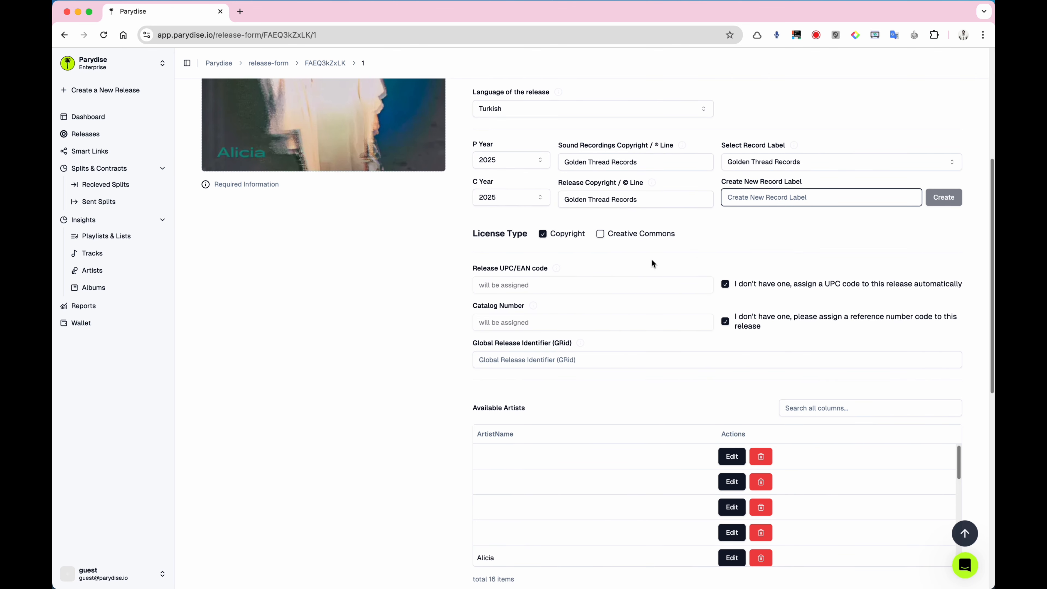
scroll(618, 390, "down", 1)
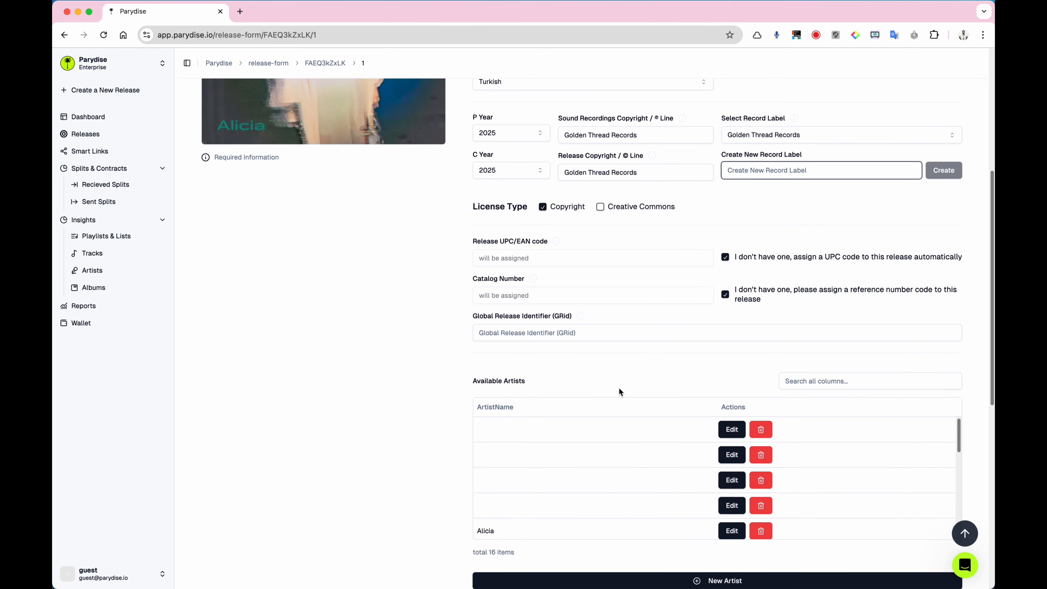
mouse_move(533, 278)
left_click(665, 266)
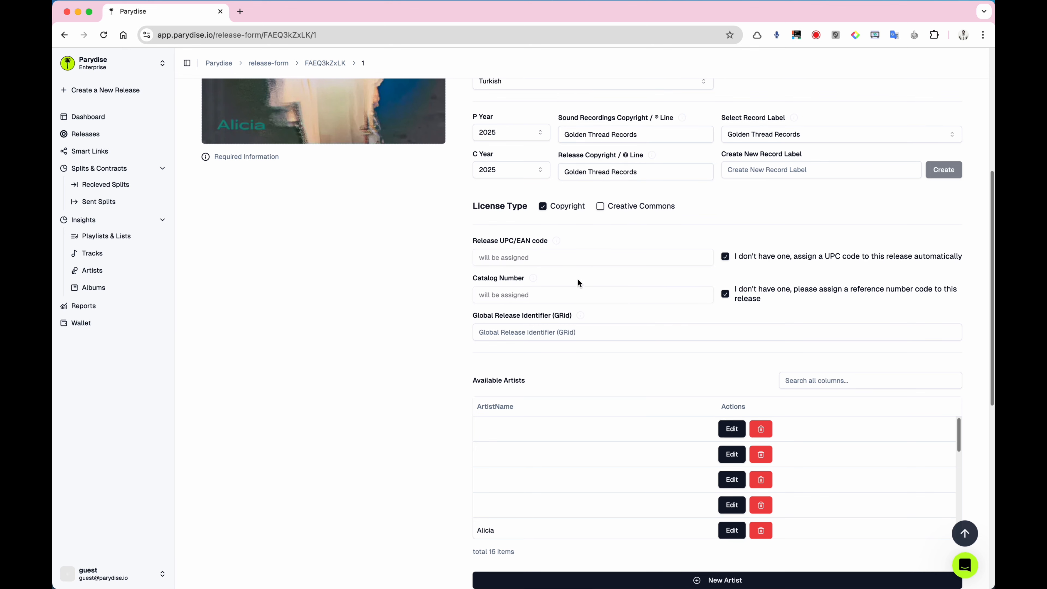
scroll(578, 280, "down", 1)
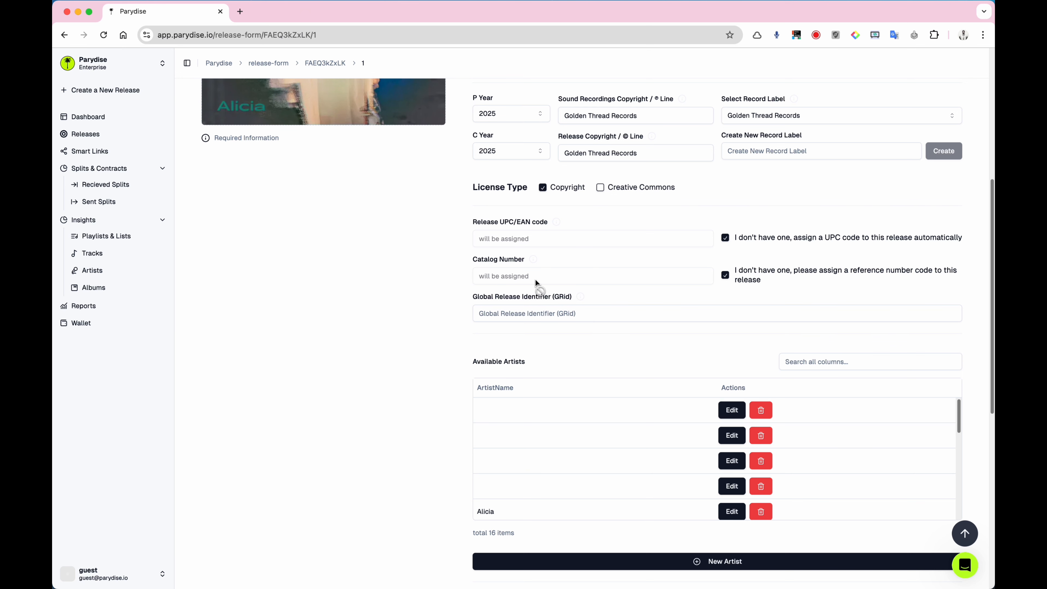
- Look over the Global Release Identifier field, the available artists list and the credit sections of the release form
scroll(583, 330, "down", 2)
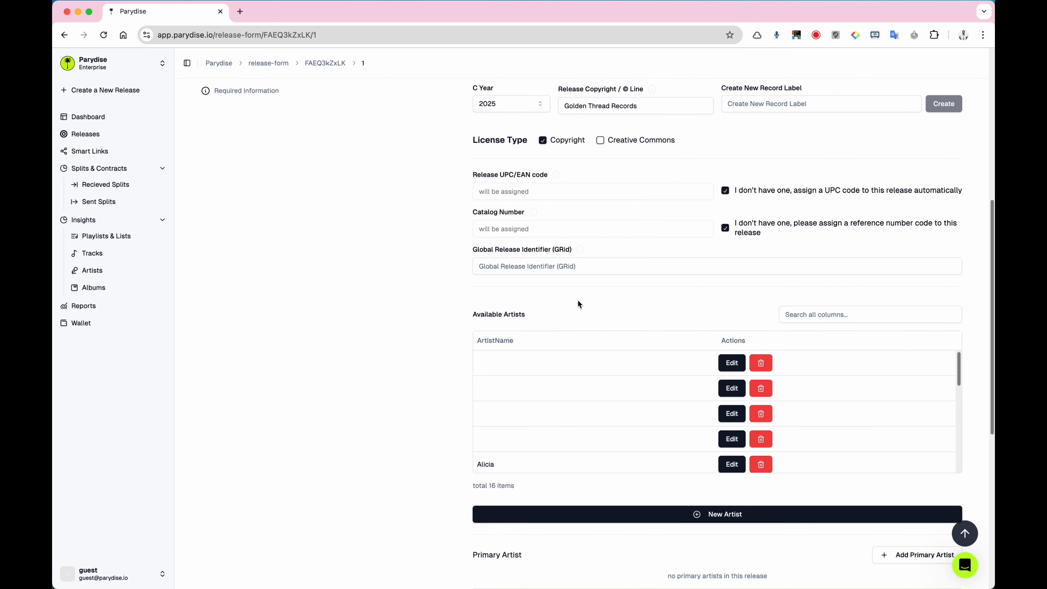
scroll(578, 301, "down", 5)
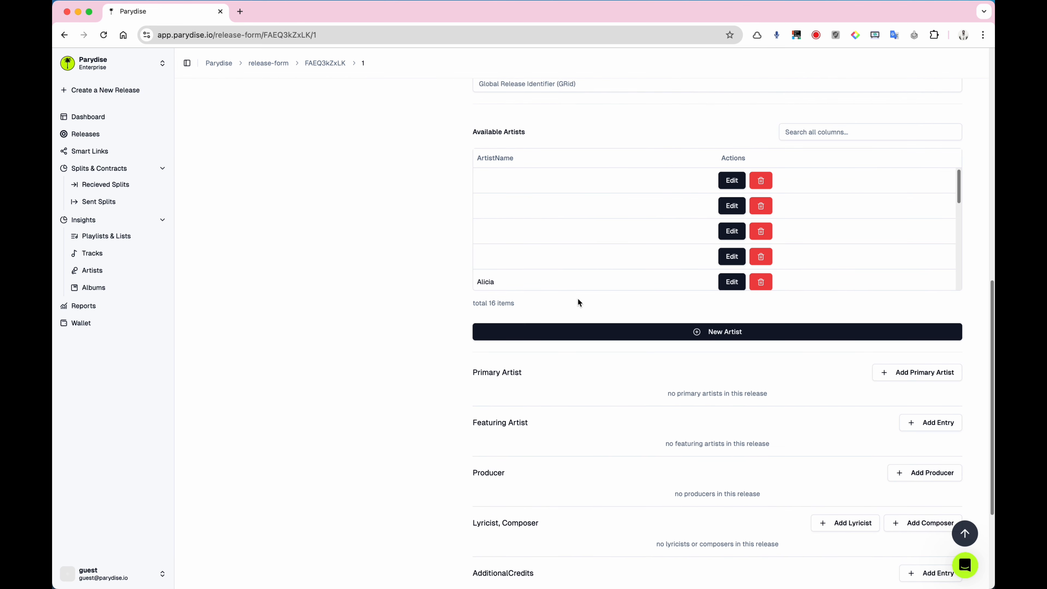
scroll(577, 302, "up", 10)
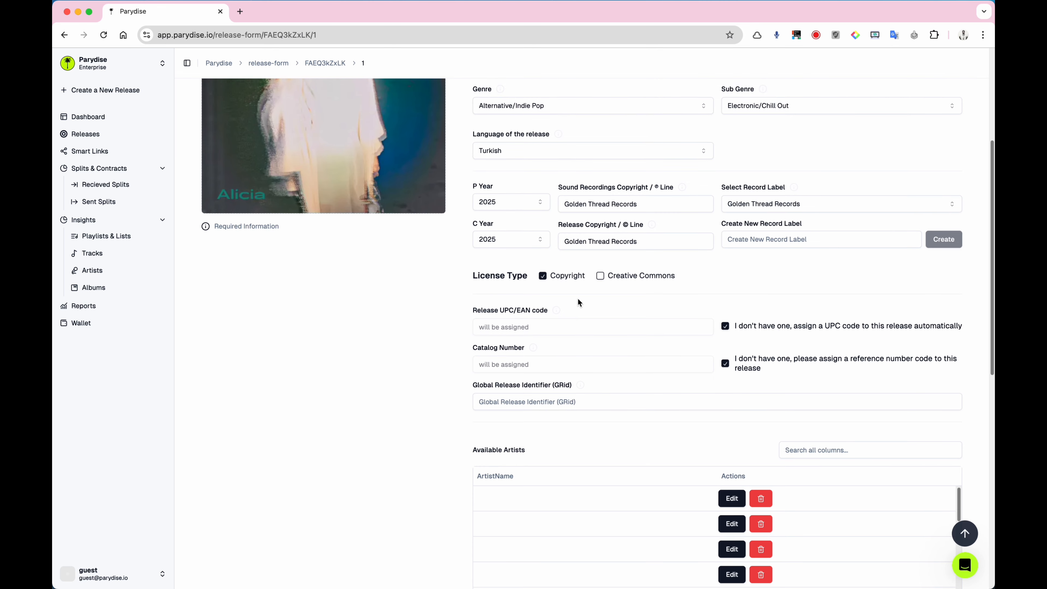
scroll(577, 302, "down", 5)
left_click(535, 227)
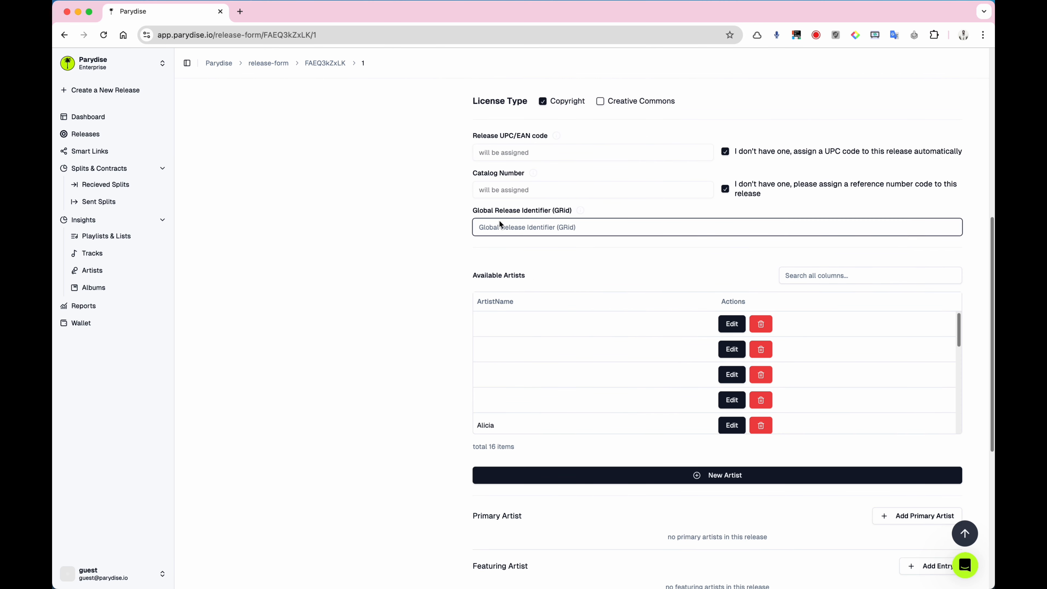
scroll(629, 271, "down", 2)
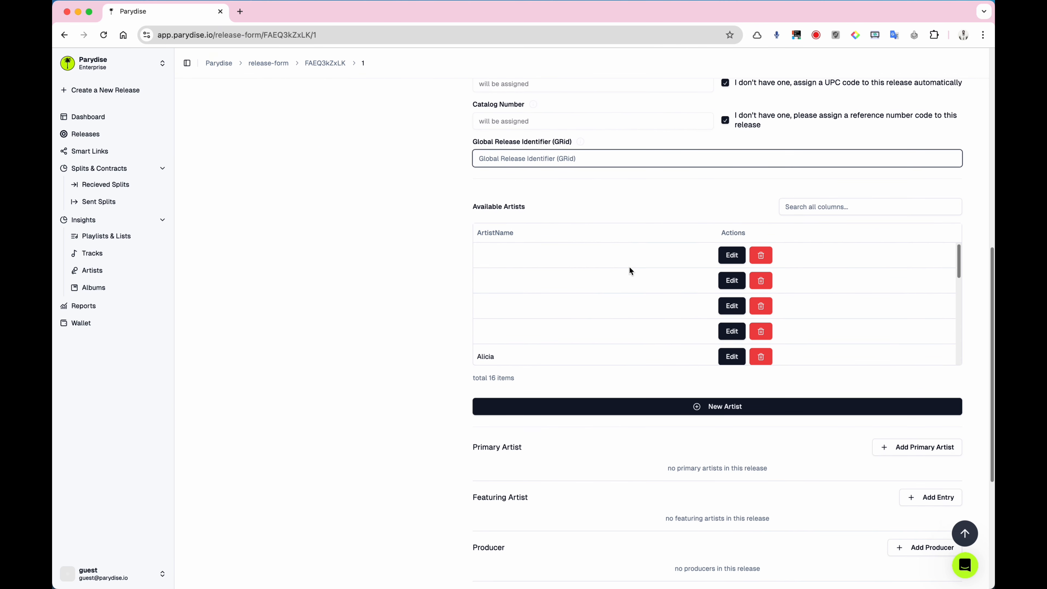
scroll(630, 267, "down", 1)
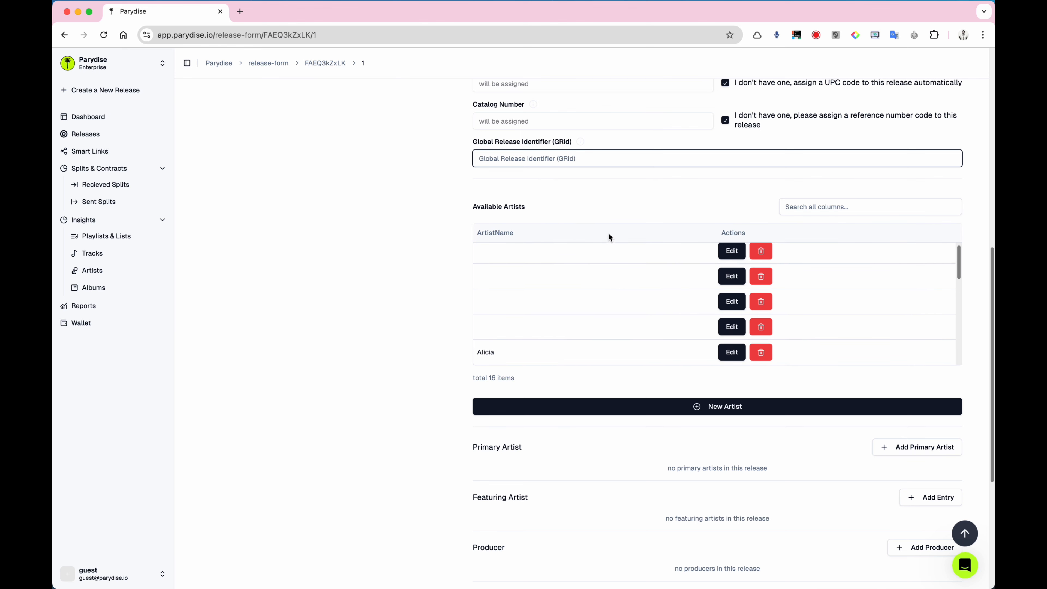
scroll(595, 245, "up", 5)
- Delete the four artists without a name from the available artists list
scroll(623, 302, "down", 5)
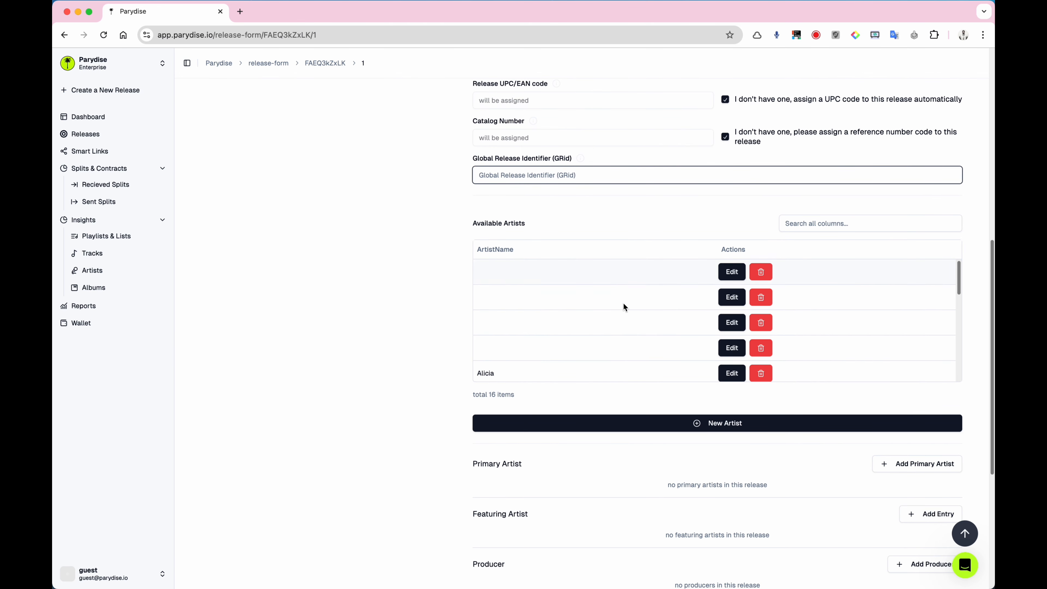
scroll(626, 307, "up", 1)
left_click(765, 270)
left_click(766, 272)
left_click(618, 340)
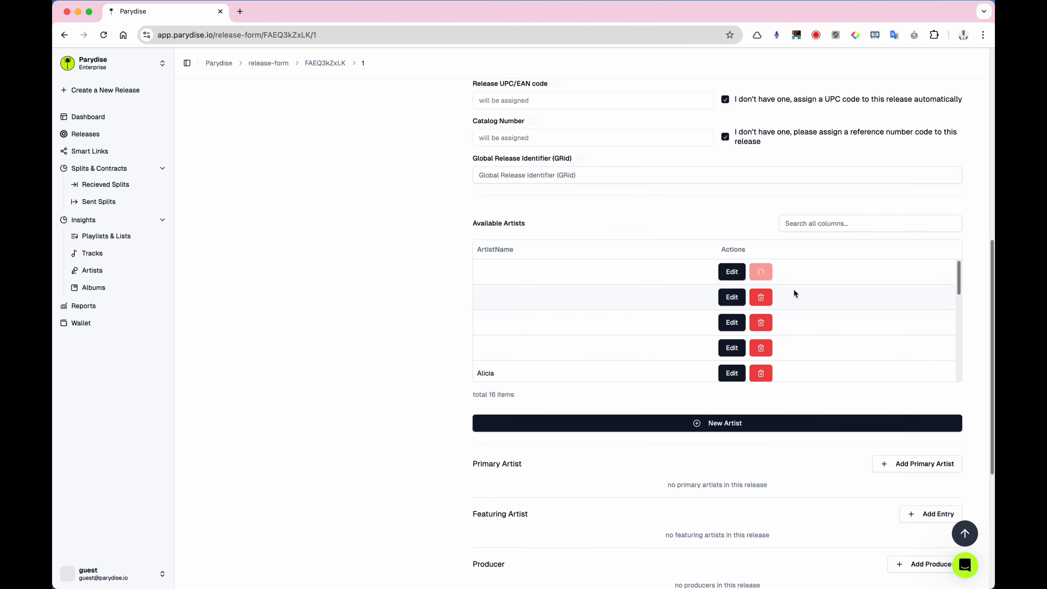
left_click(768, 277)
left_click(627, 347)
left_click(768, 277)
left_click(620, 338)
left_click(760, 276)
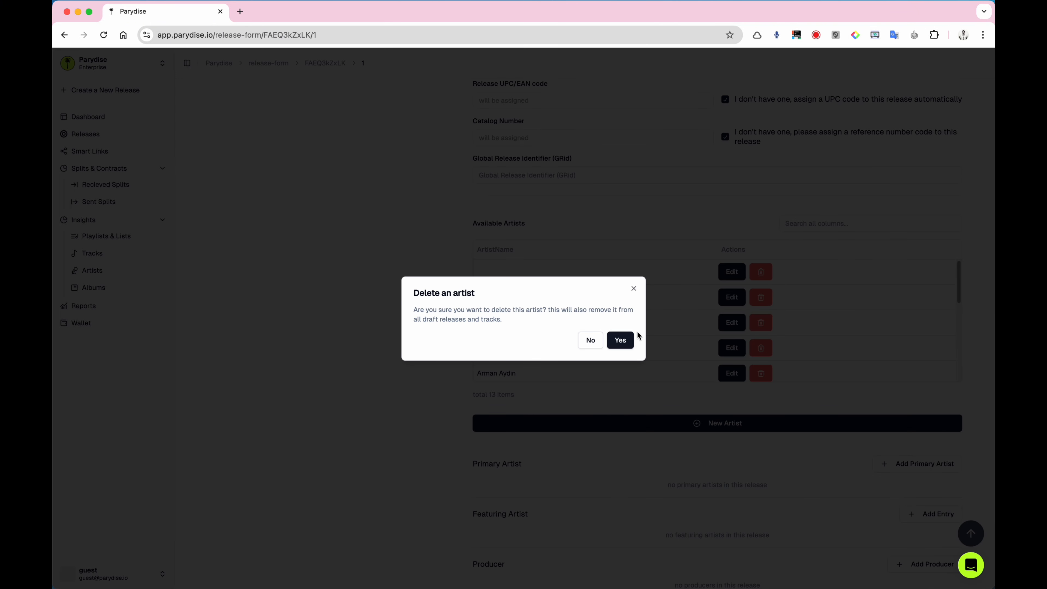
left_click(622, 340)
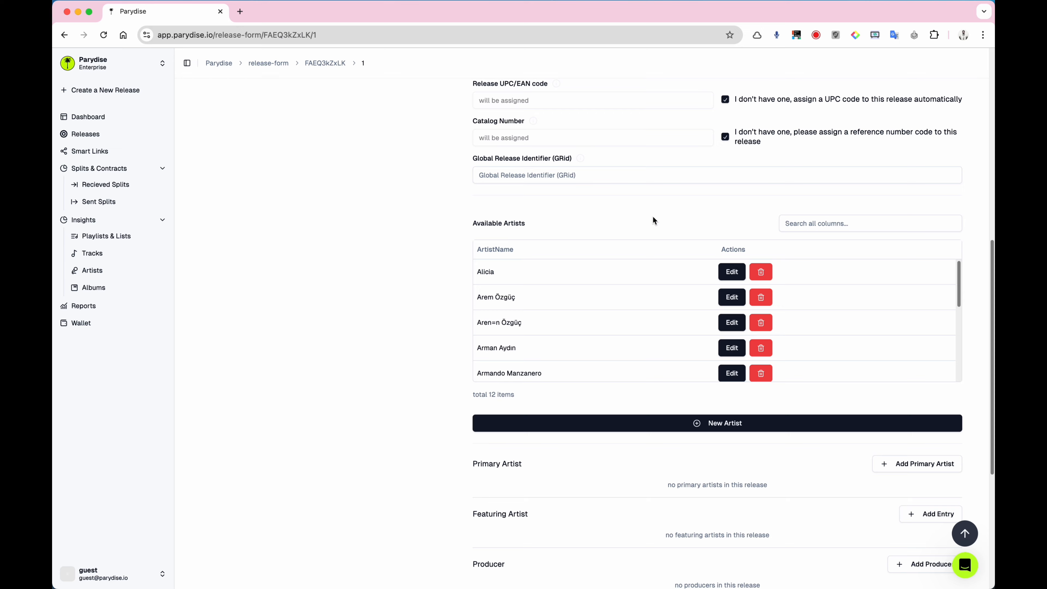
- Review the remaining available artists and the primary artist, featuring, producer, lyricist, composer and additional credit sections
scroll(652, 212, "up", 10)
scroll(675, 253, "down", 10)
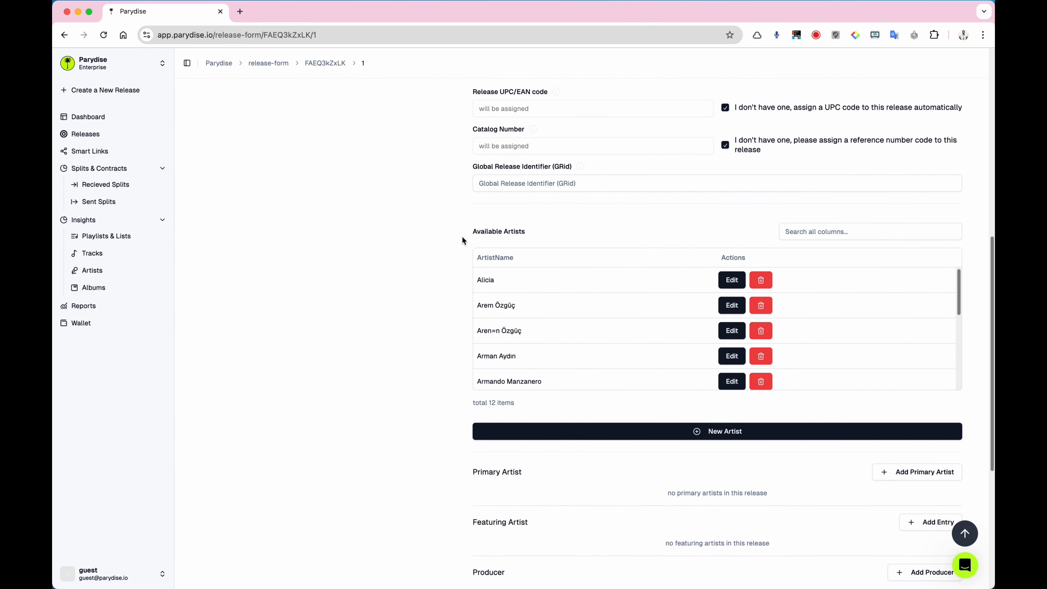
scroll(573, 277, "down", 2)
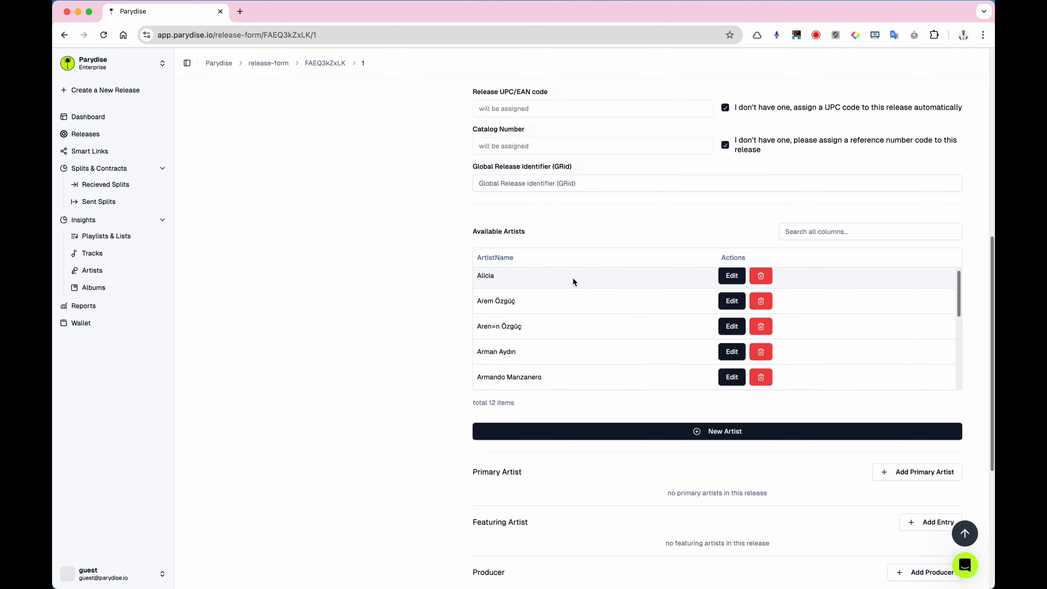
scroll(587, 311, "down", 3)
scroll(587, 312, "up", 5)
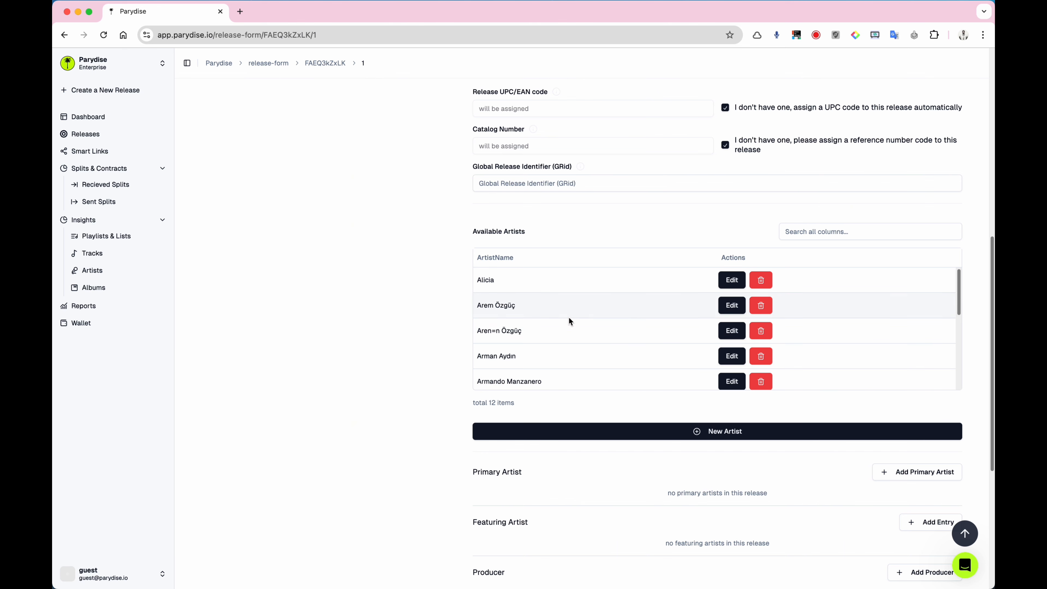
scroll(569, 318, "down", 5)
scroll(569, 318, "up", 6)
scroll(707, 462, "down", 5)
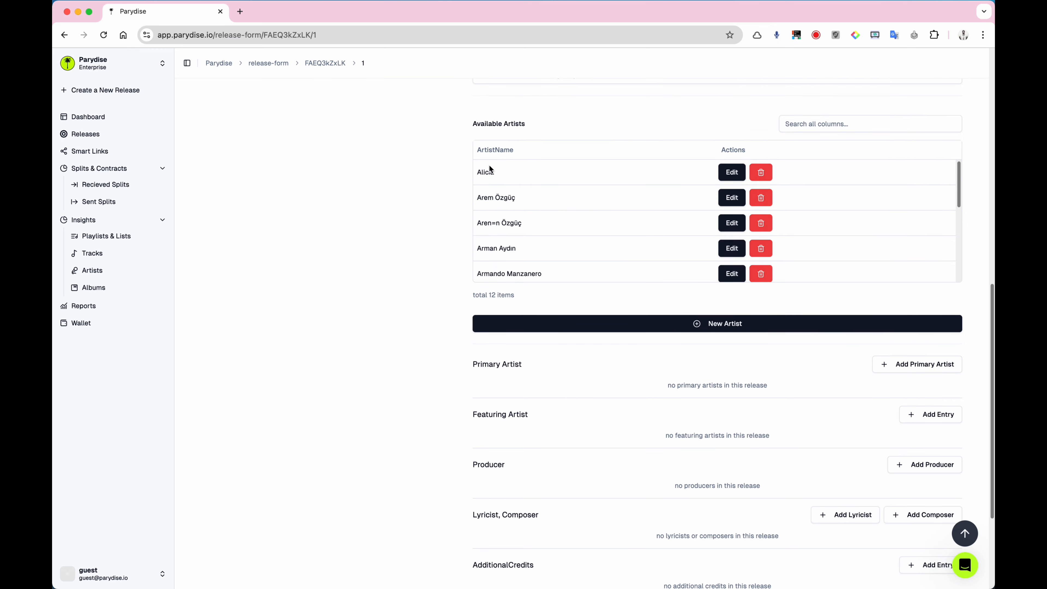
scroll(549, 266, "up", 6)
scroll(547, 268, "down", 10)
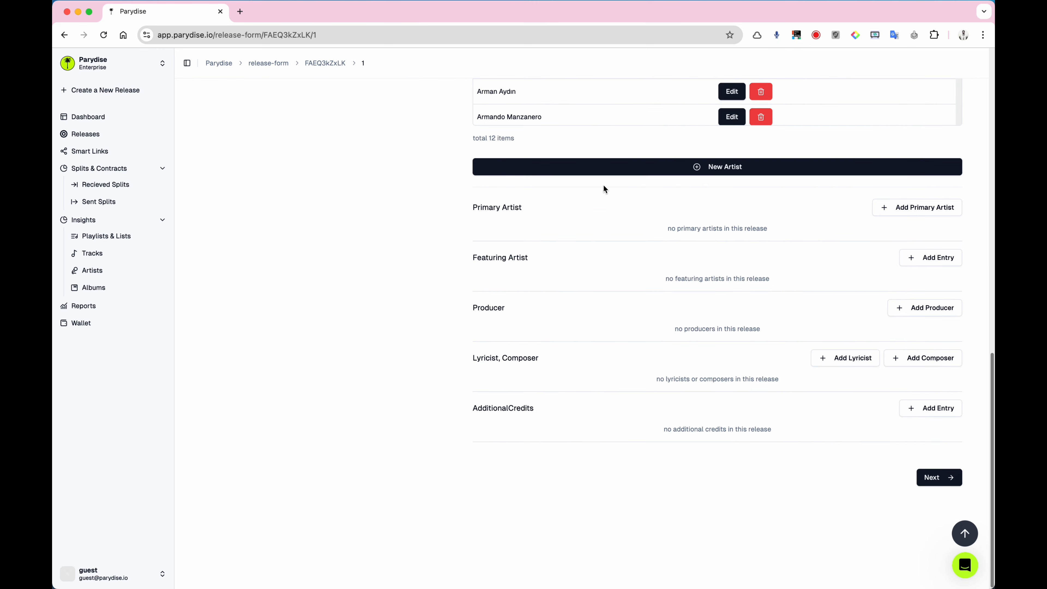
scroll(578, 259, "up", 4)
- Start a new artist named Weeknd and match it to The Weeknd's first listed profiles on Spotify and YouTube Music
scroll(579, 261, "up", 4)
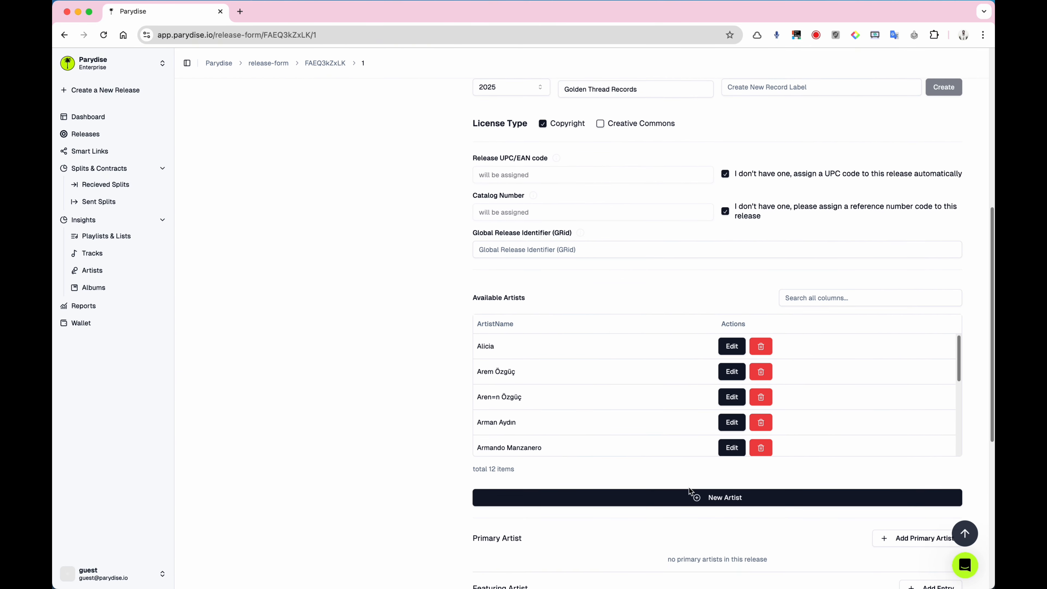
left_click(704, 498)
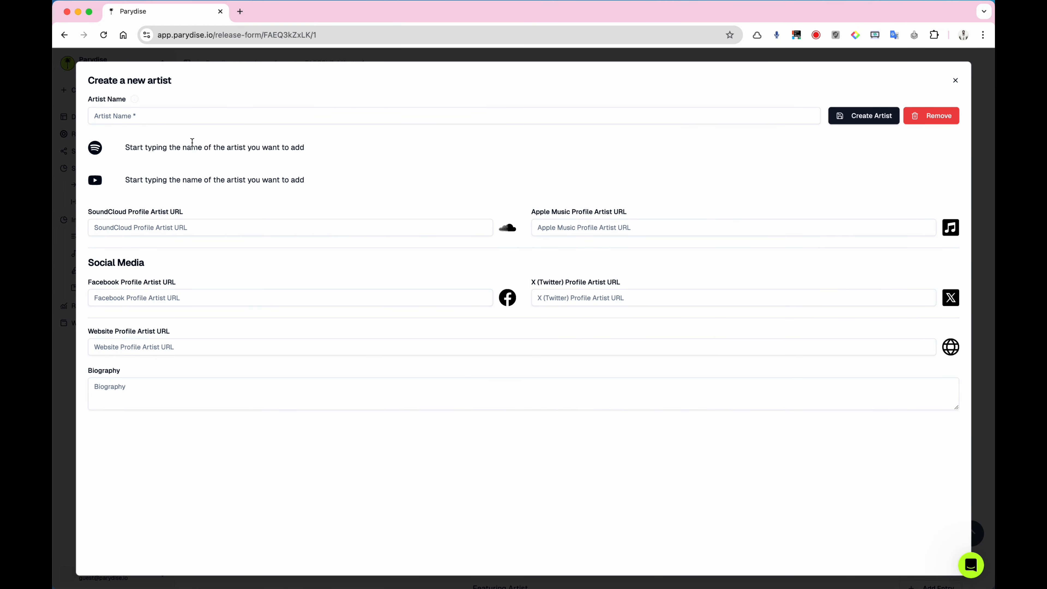
left_click(174, 118)
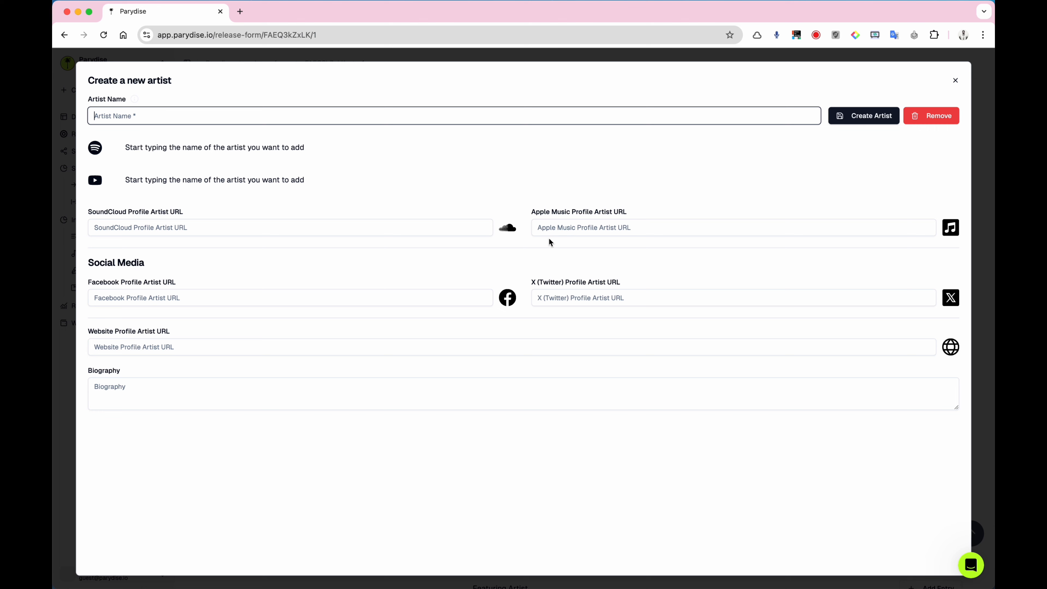
type("Weeknd")
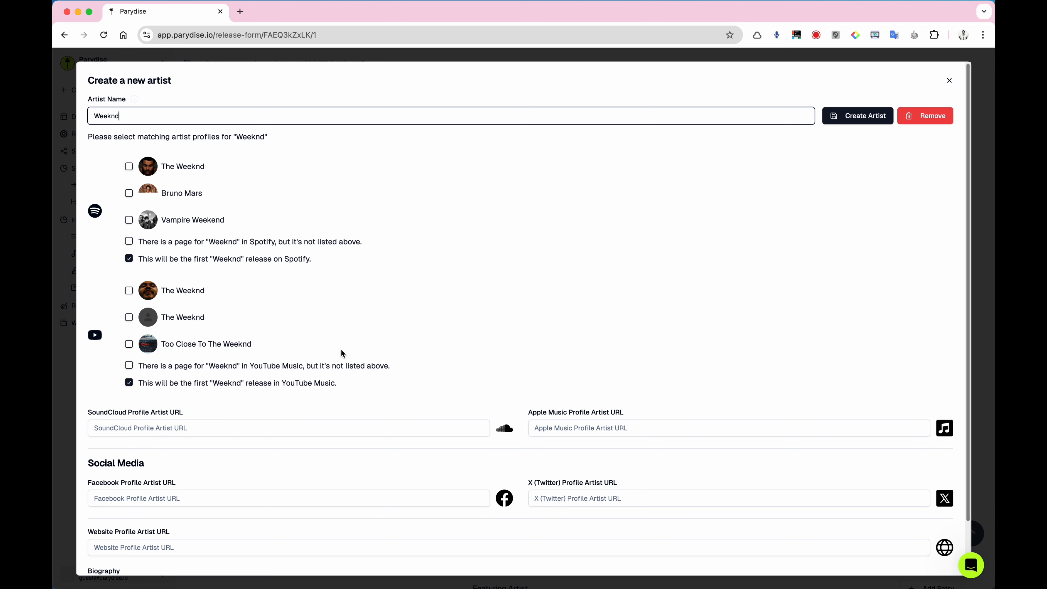
left_click(129, 167)
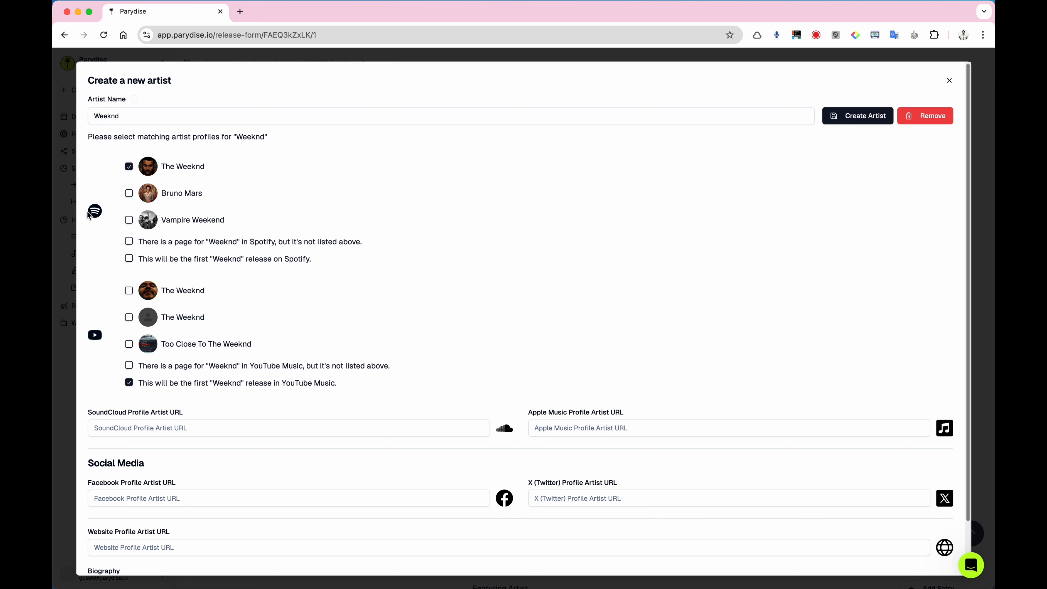
left_click(129, 291)
- Switch to the Apple Music app, search for "the weeknd" and open The Weeknd's artist page
left_click(160, 428)
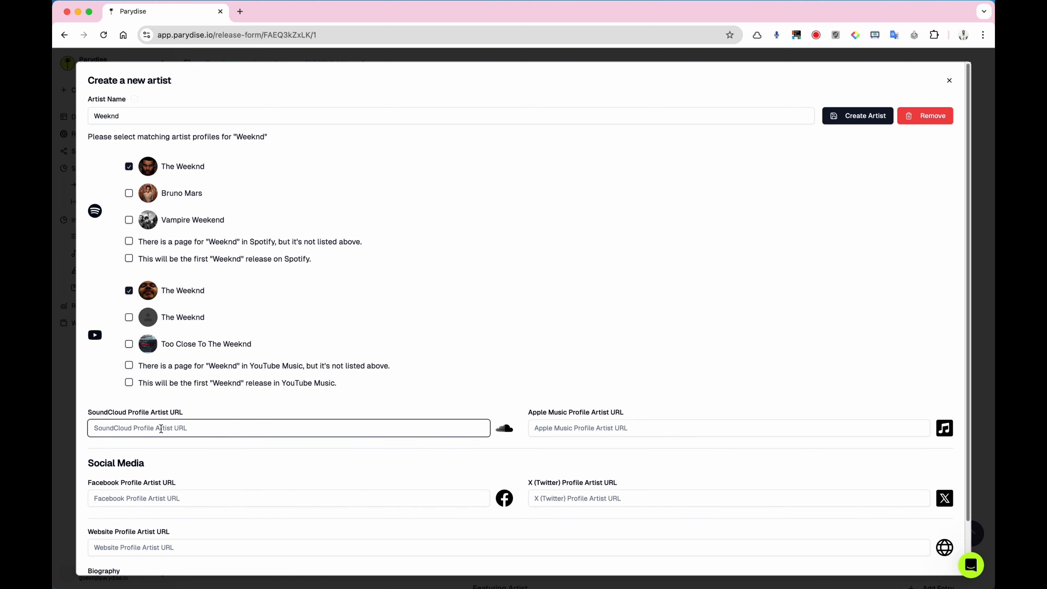
scroll(202, 425, "down", 3)
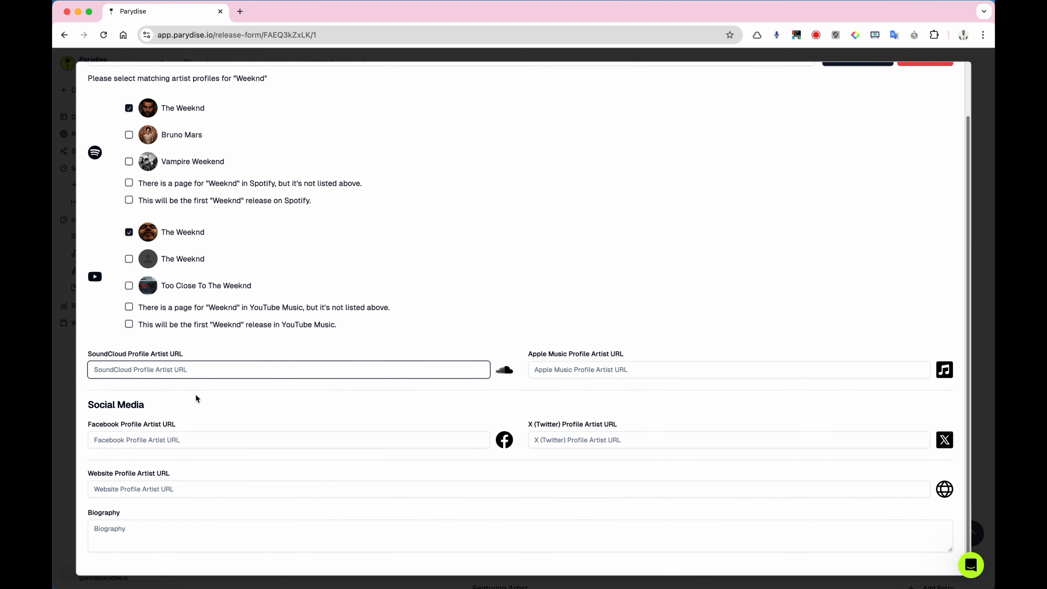
left_click(566, 373)
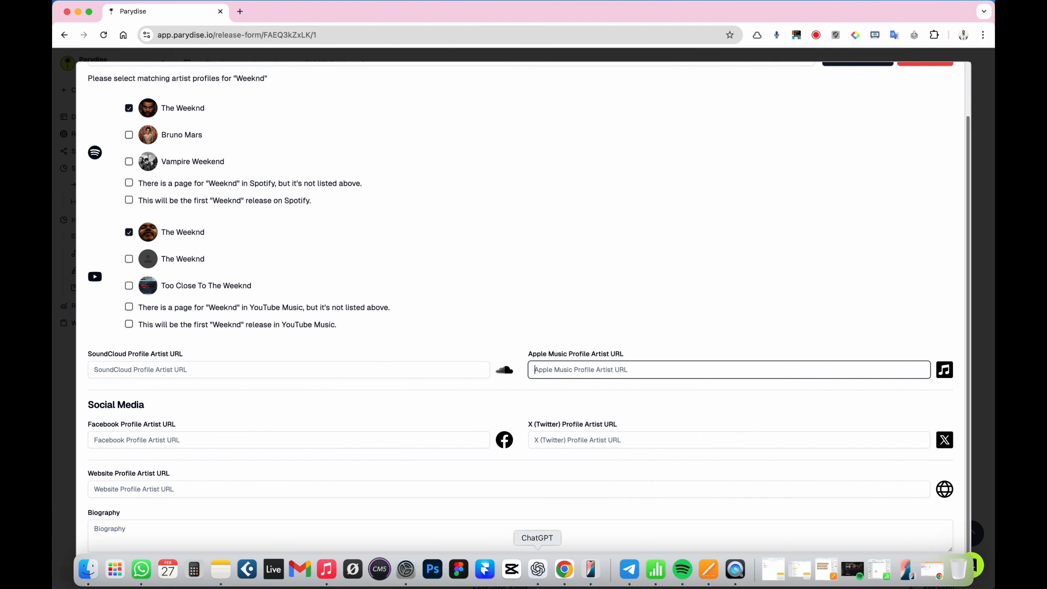
left_click(326, 569)
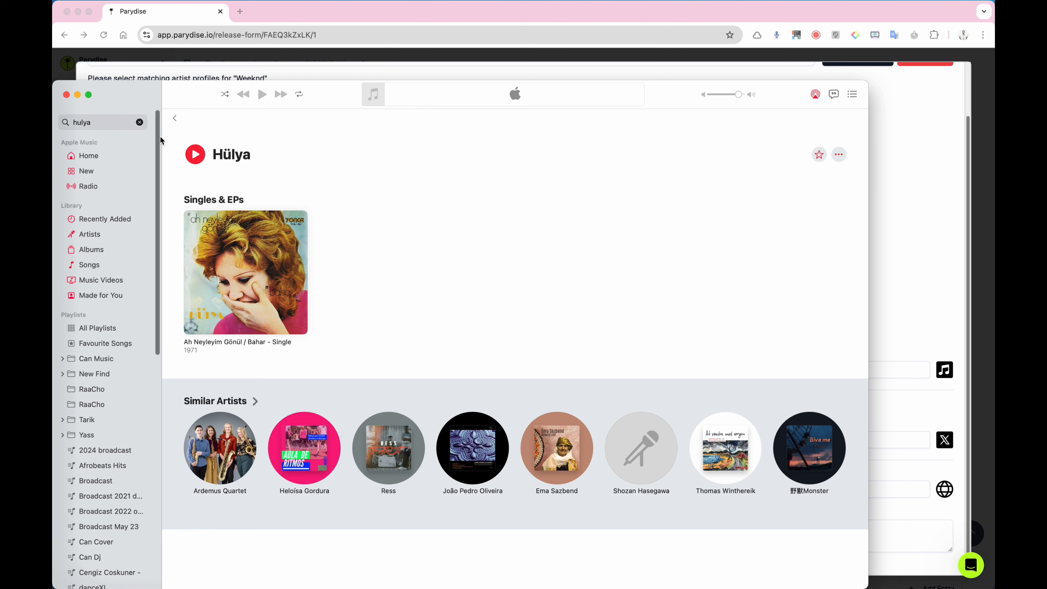
left_click(141, 123)
type("t")
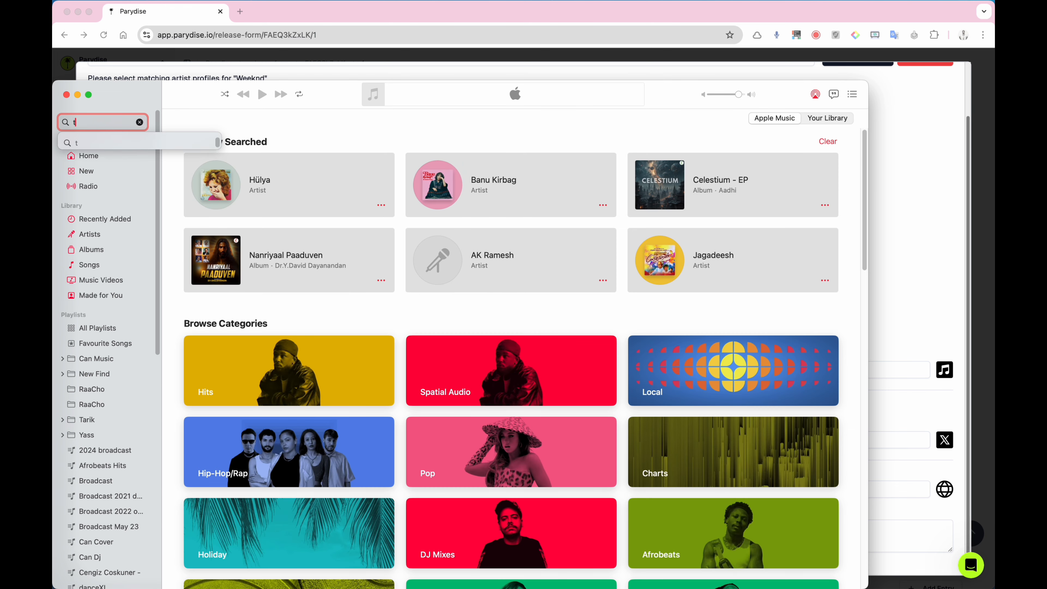
type("he weejnd")
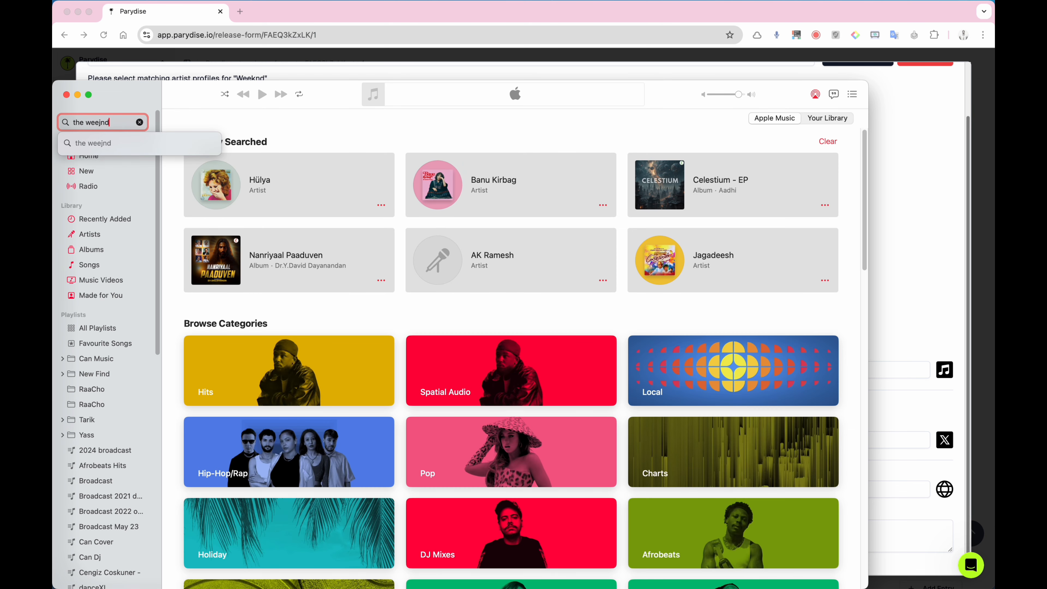
key("BackSpace")
key("BackSpace")
key("BackSpace")
type("knd")
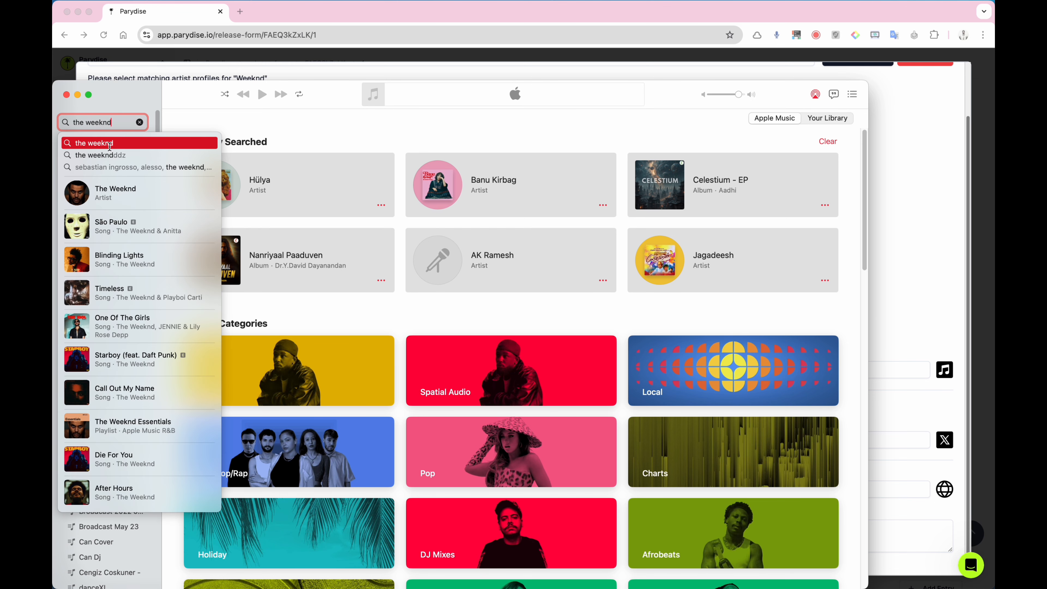
left_click(111, 149)
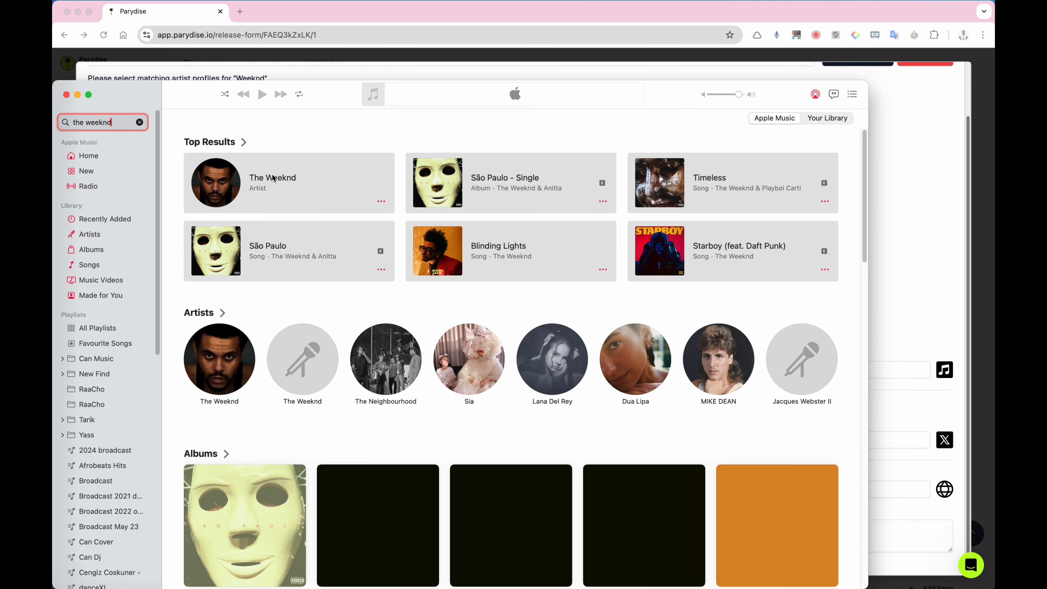
left_click(293, 183)
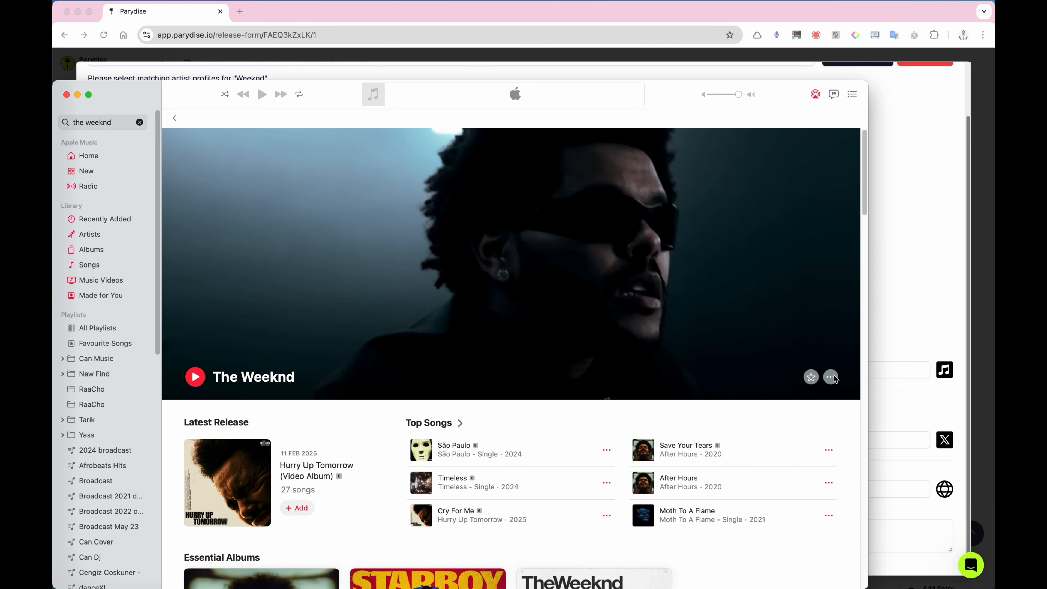
- Copy the link to The Weeknd's artist page and paste it as the Apple Music Profile Artist URL in Parydise
left_click(830, 377)
mouse_move(849, 423)
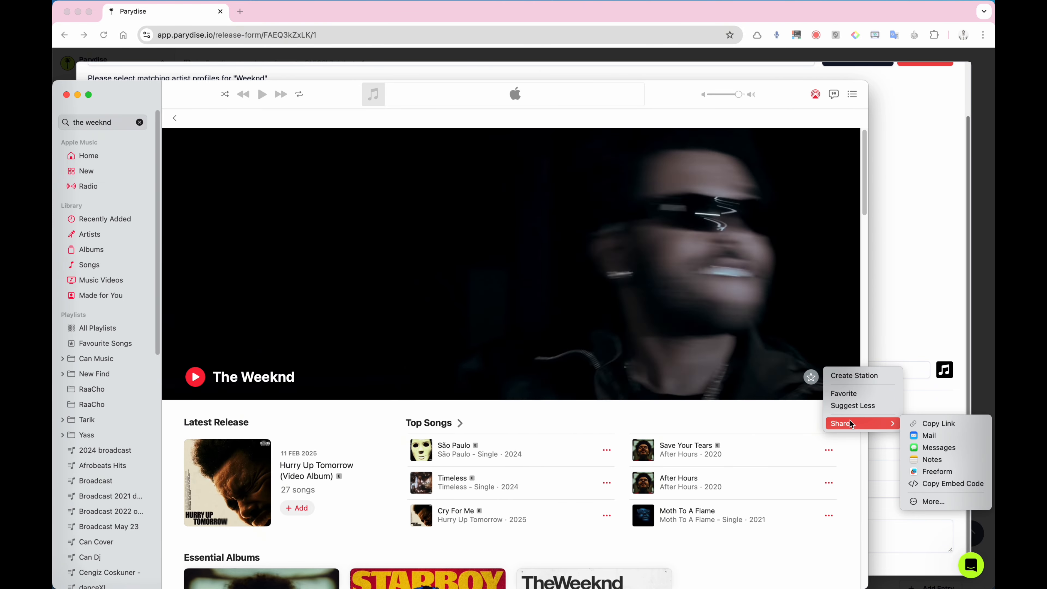
left_click(917, 425)
left_click(915, 425)
left_click(813, 369)
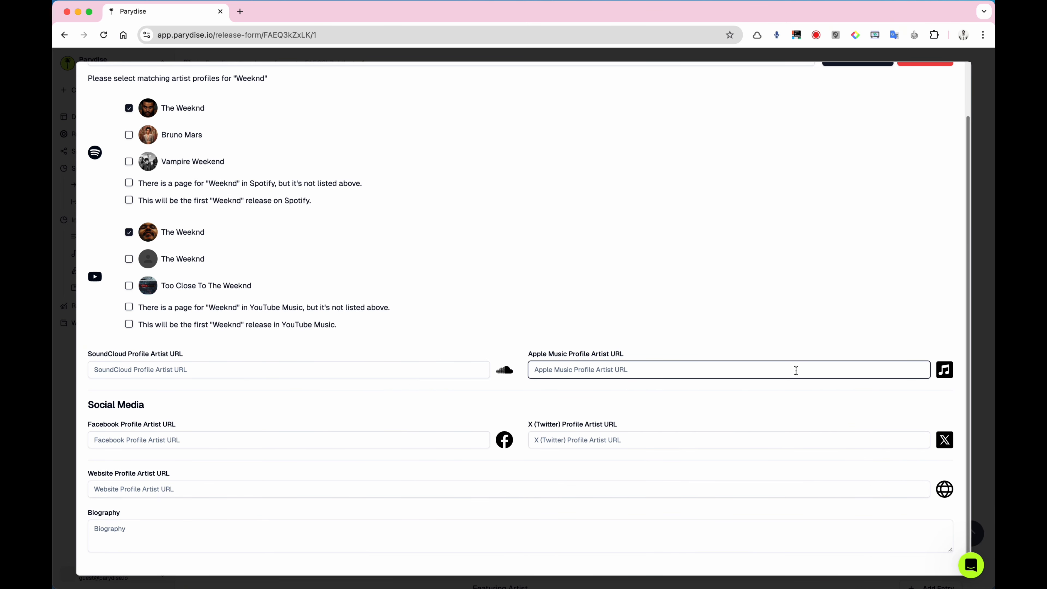
key("super+v")
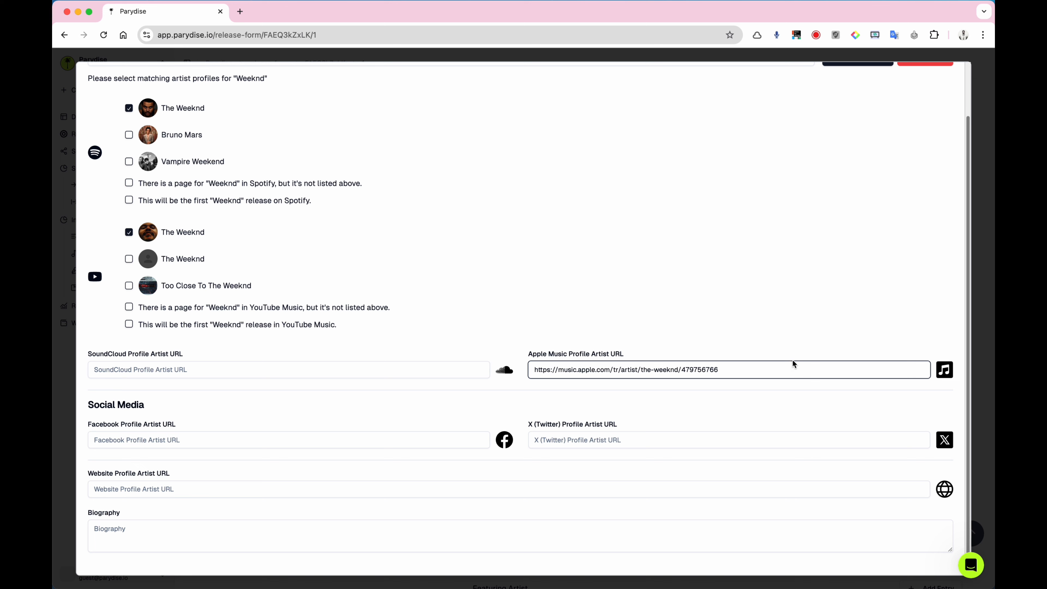
- Look over the matched profiles and the SoundCloud, social media, website and biography fields of the new artist form
left_click(785, 339)
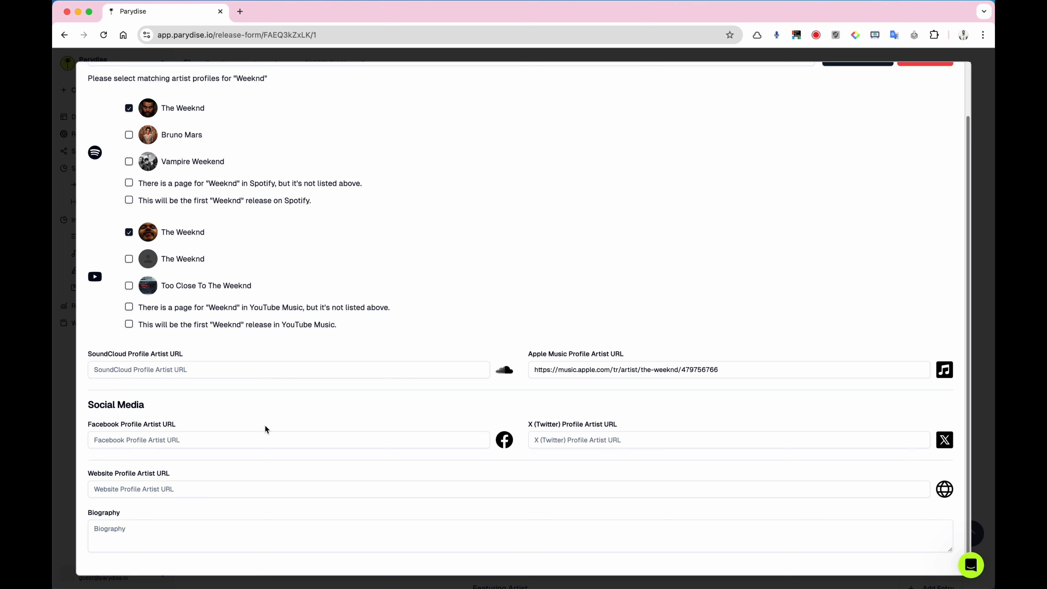
left_click(136, 489)
left_click(138, 543)
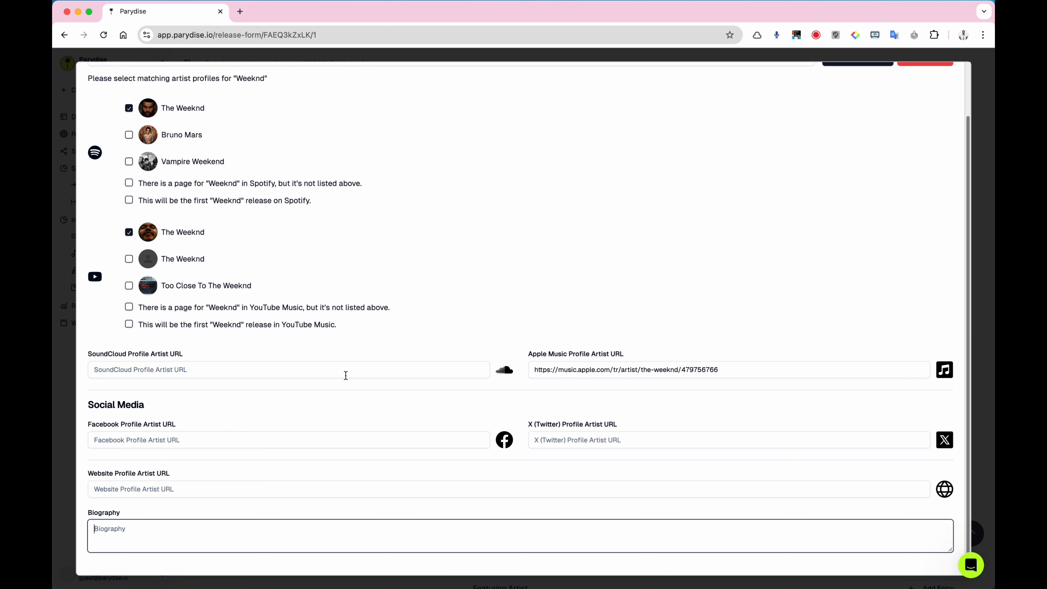
scroll(346, 374, "up", 1)
scroll(408, 391, "up", 2)
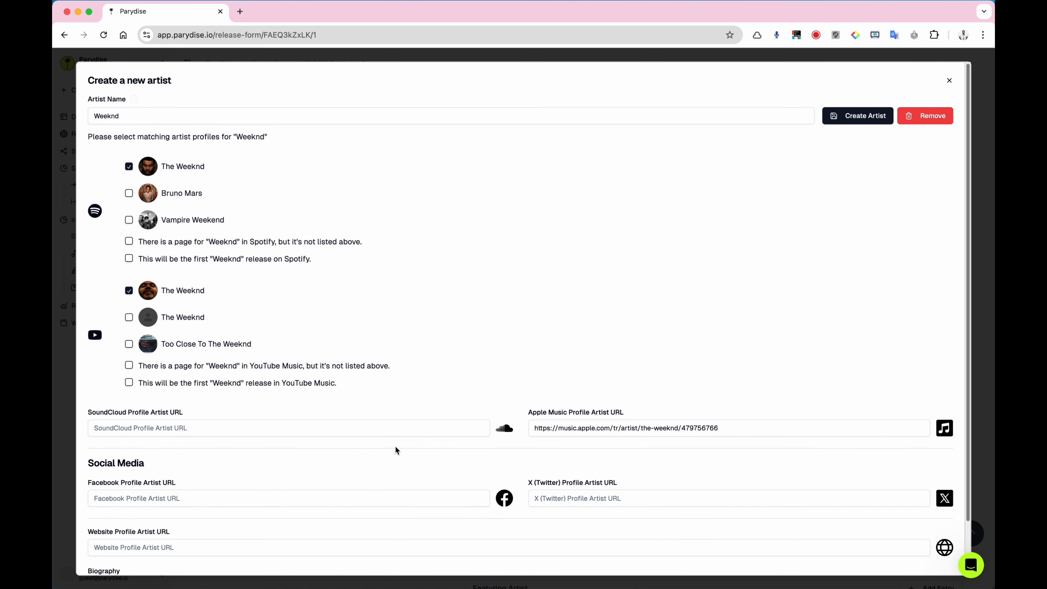
scroll(394, 445, "down", 2)
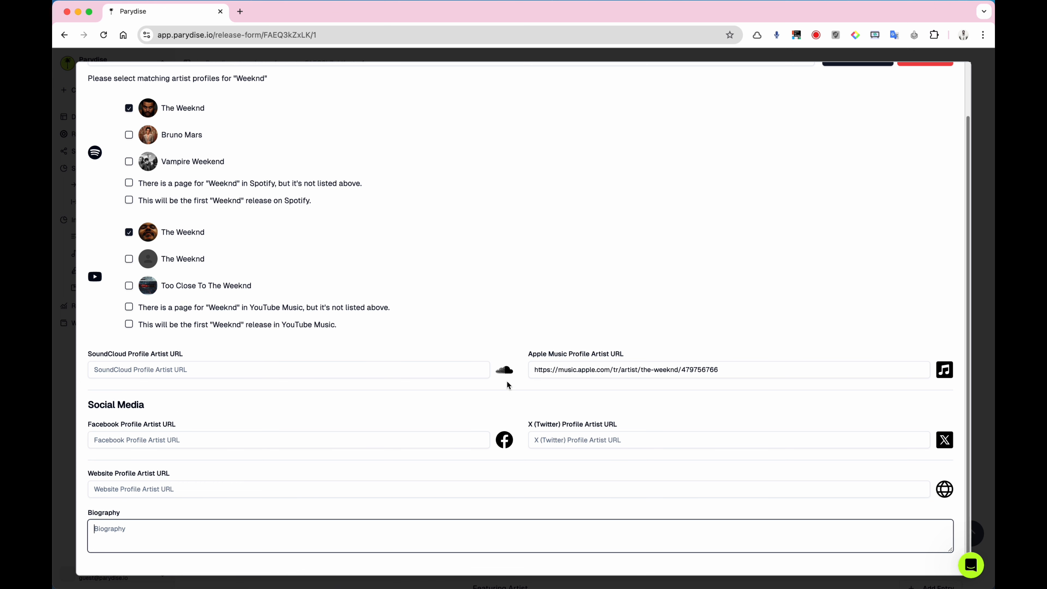
left_click(124, 438)
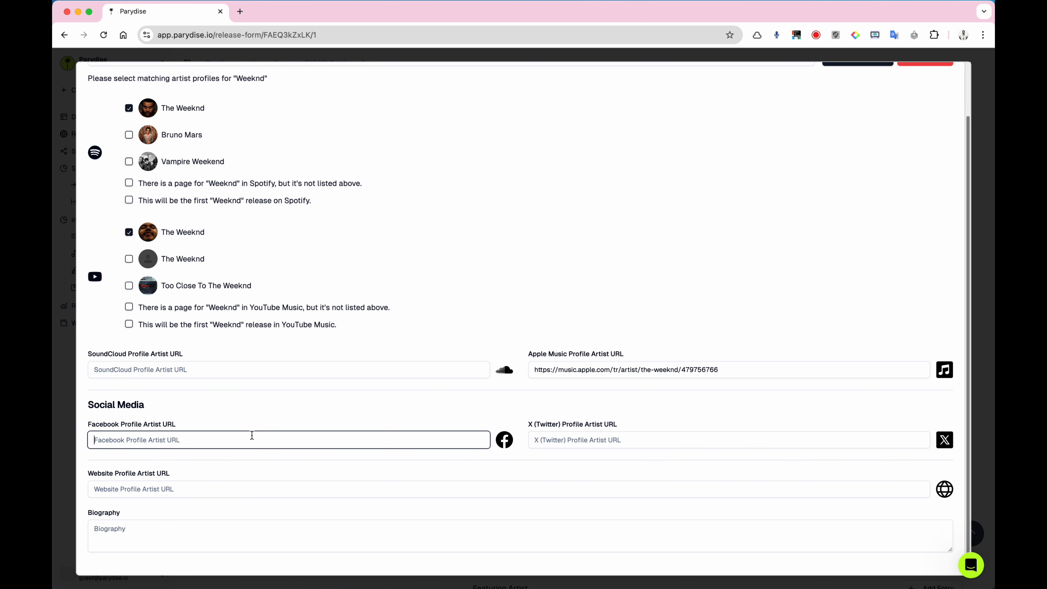
scroll(252, 435, "up", 2)
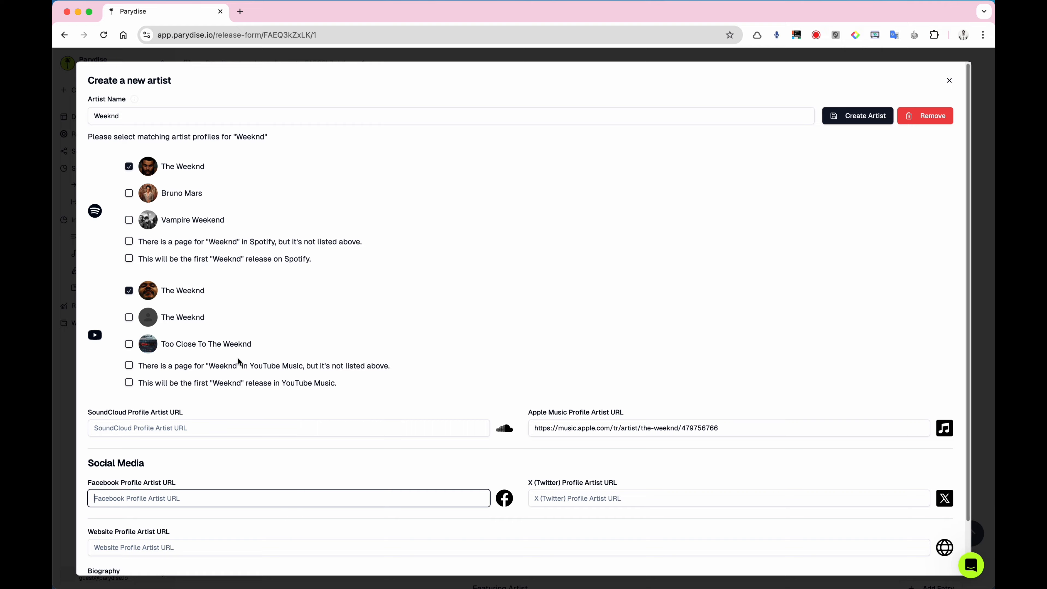
scroll(237, 358, "down", 1)
scroll(238, 358, "up", 1)
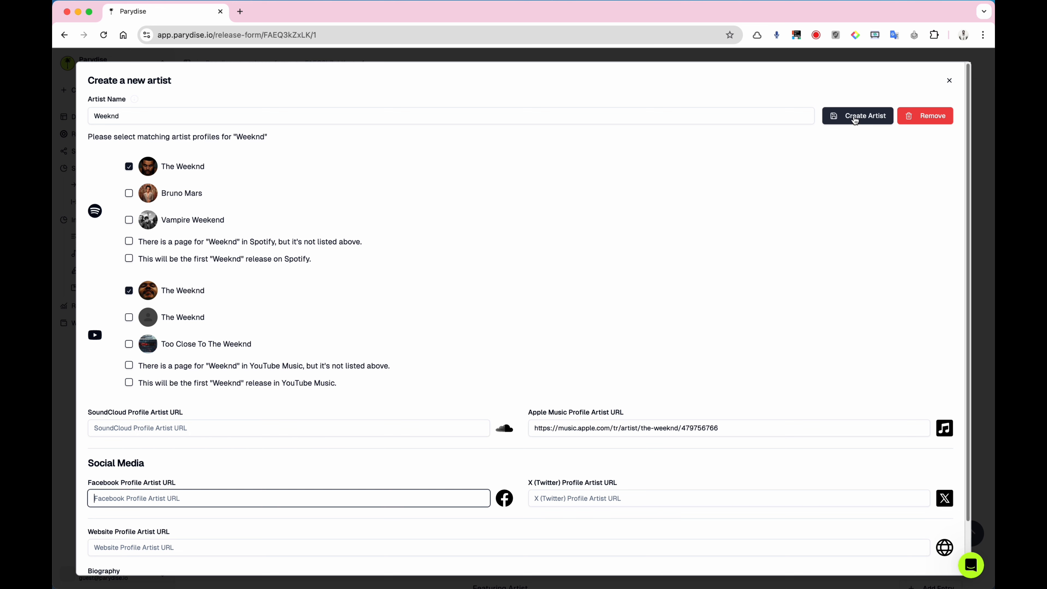
- Try to remove the Weeknd artist draft, and dismiss the new artist form without saving its changes
left_click(916, 120)
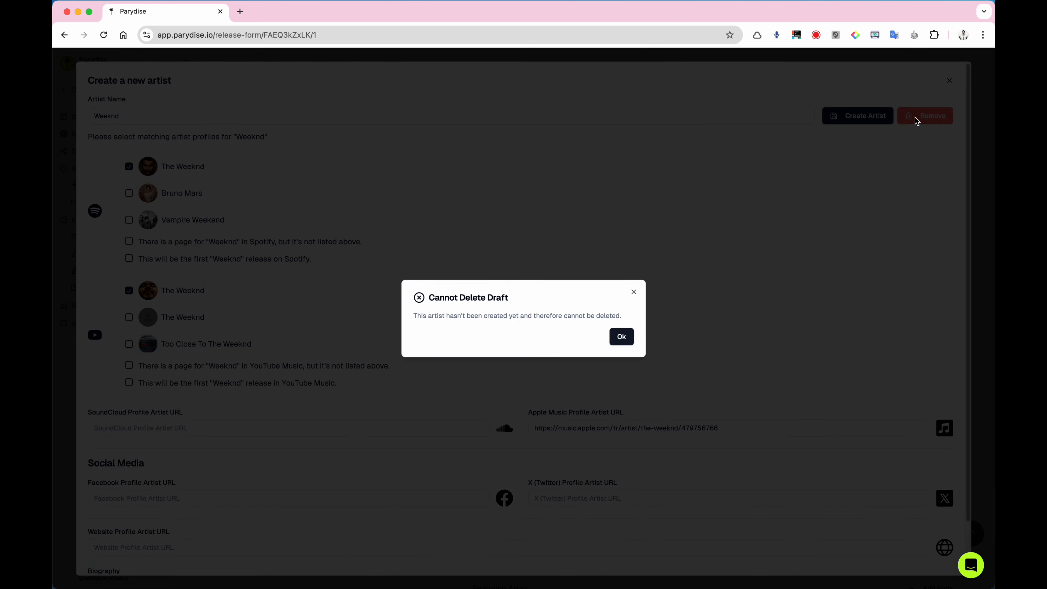
left_click(622, 341)
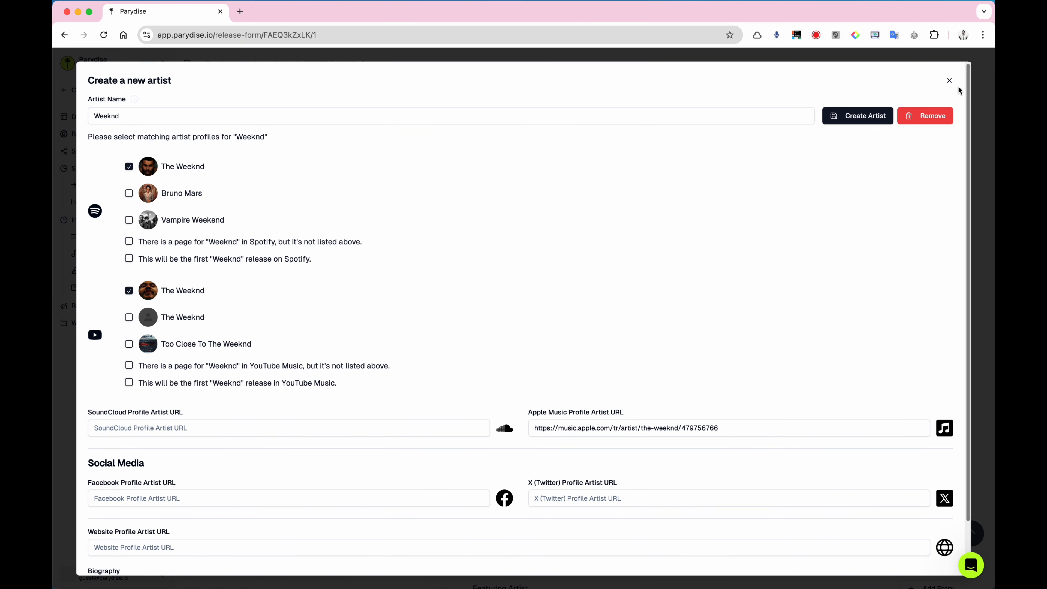
left_click(949, 81)
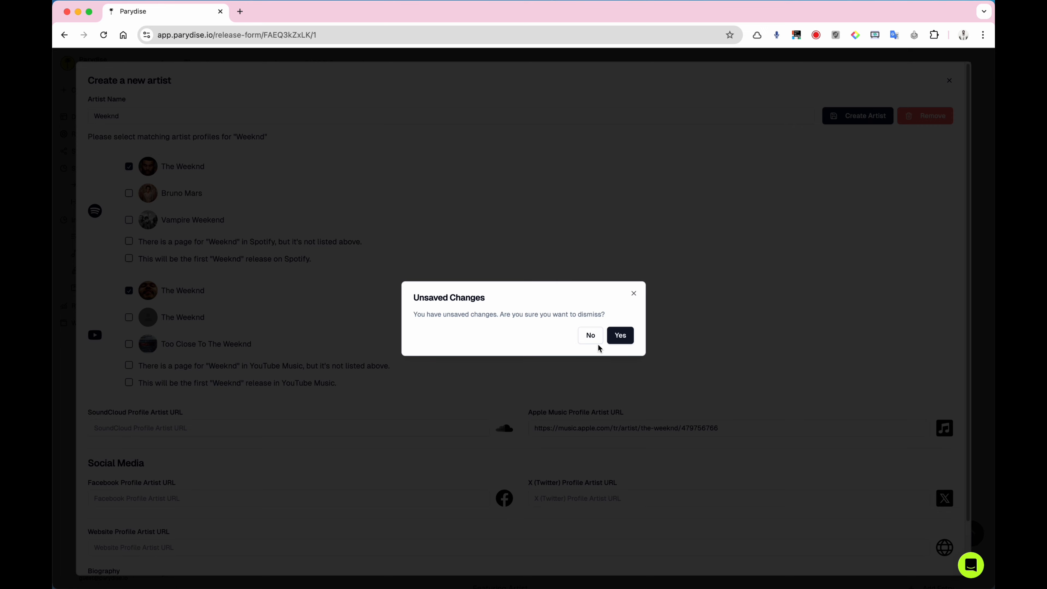
left_click(616, 334)
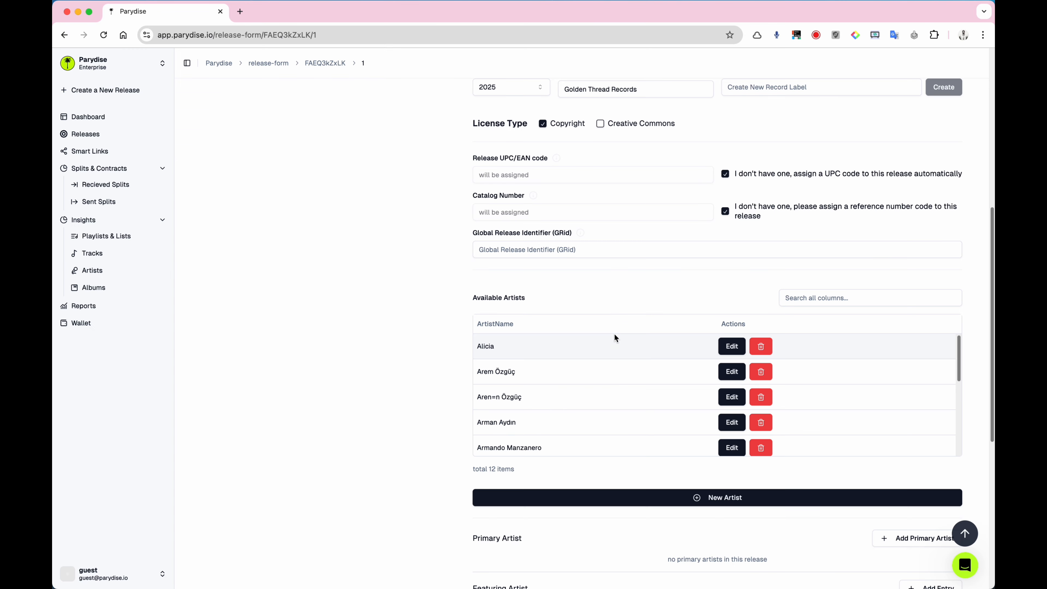
- Add a primary artist entry to the release and assign the fourth artist offered for selection
scroll(527, 343, "down", 7)
scroll(591, 486, "down", 7)
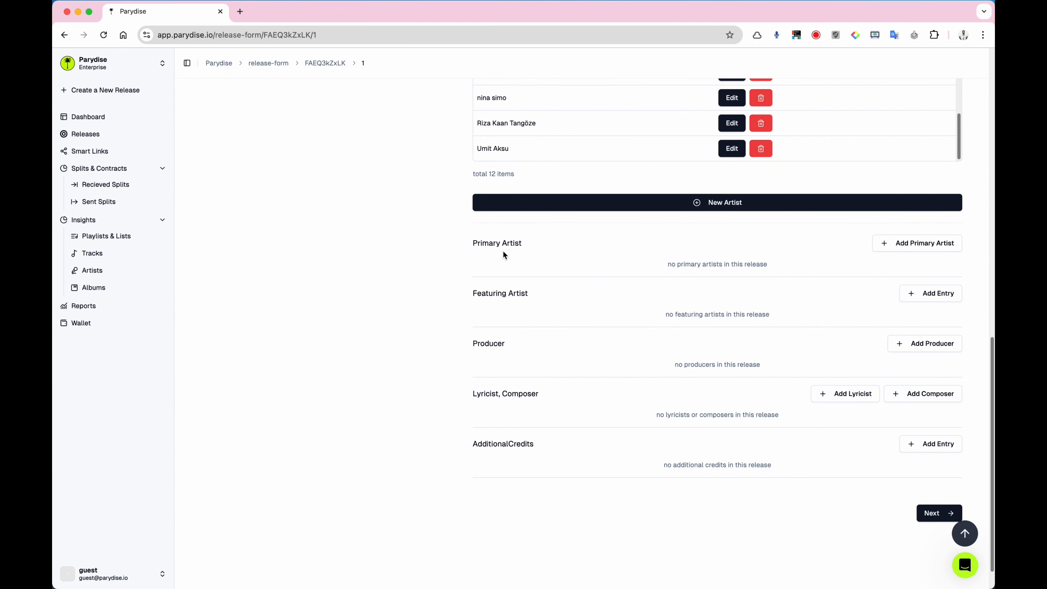
left_click(902, 248)
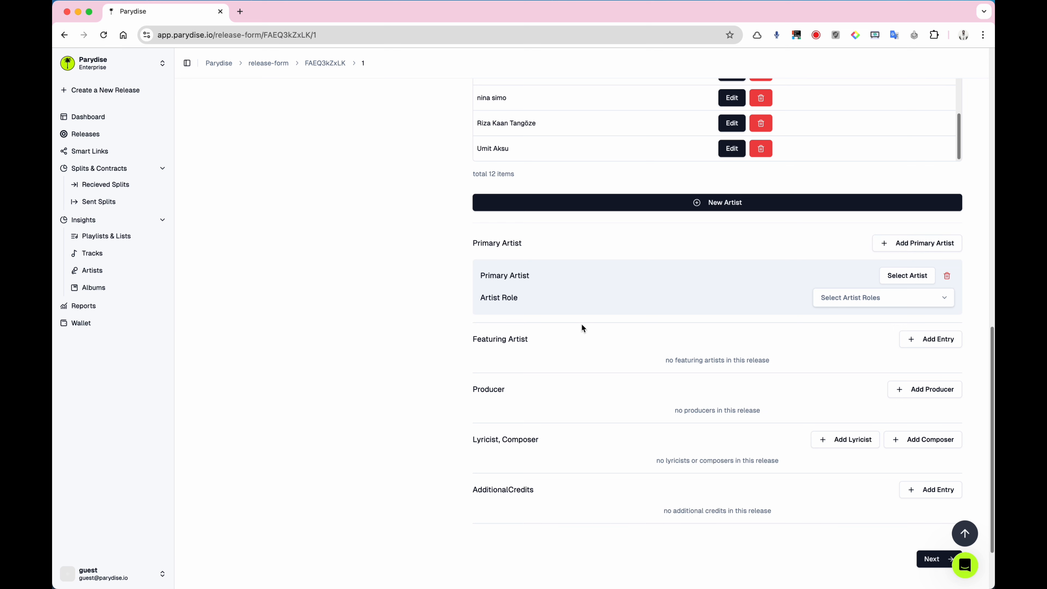
left_click(898, 280)
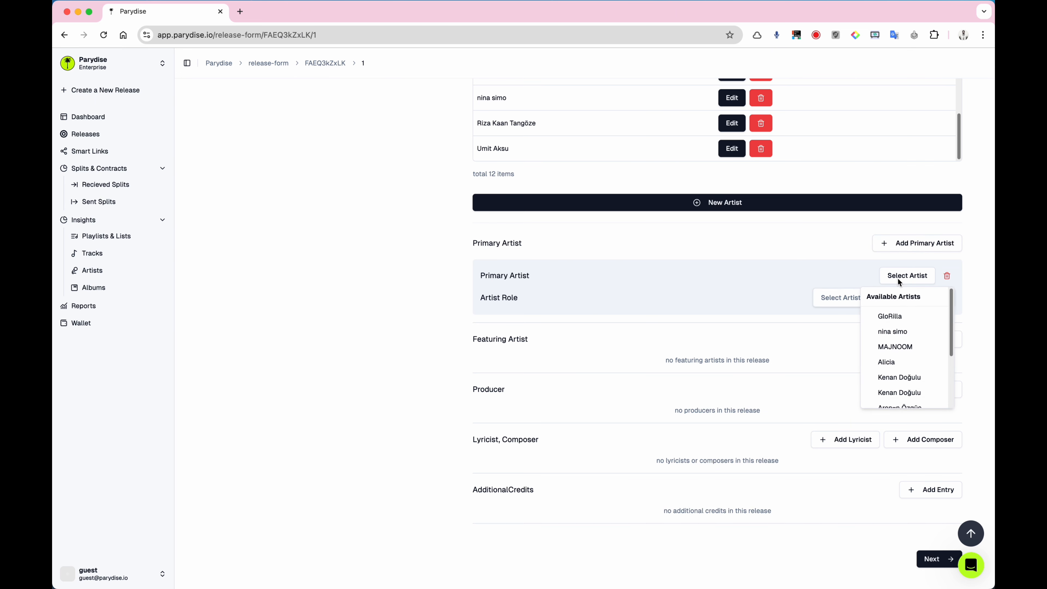
left_click(895, 362)
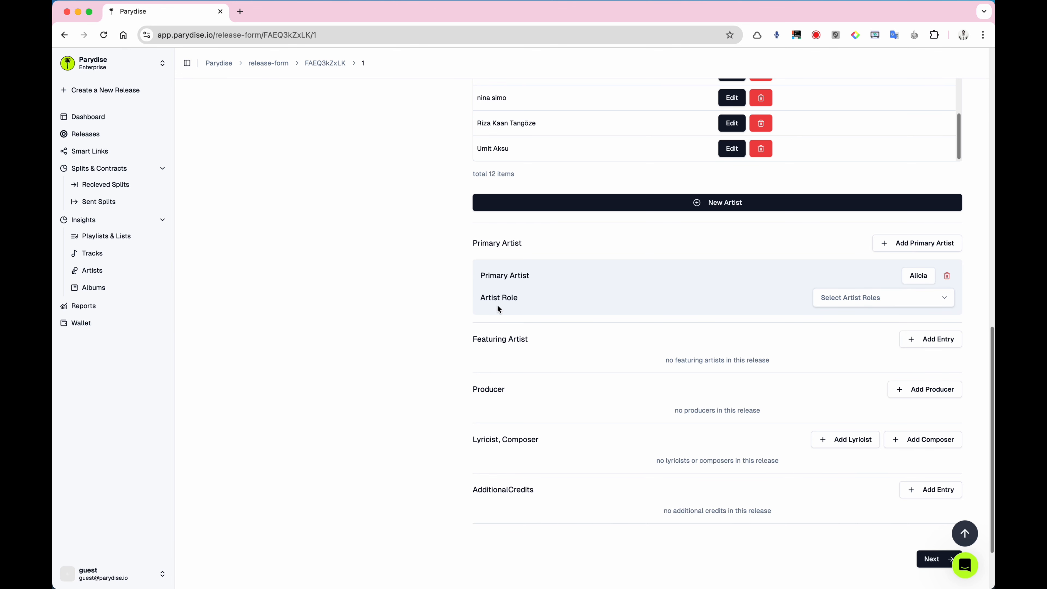
- Set the primary artist's role to Vocals
left_click_drag(481, 296, 514, 296)
left_click(494, 303)
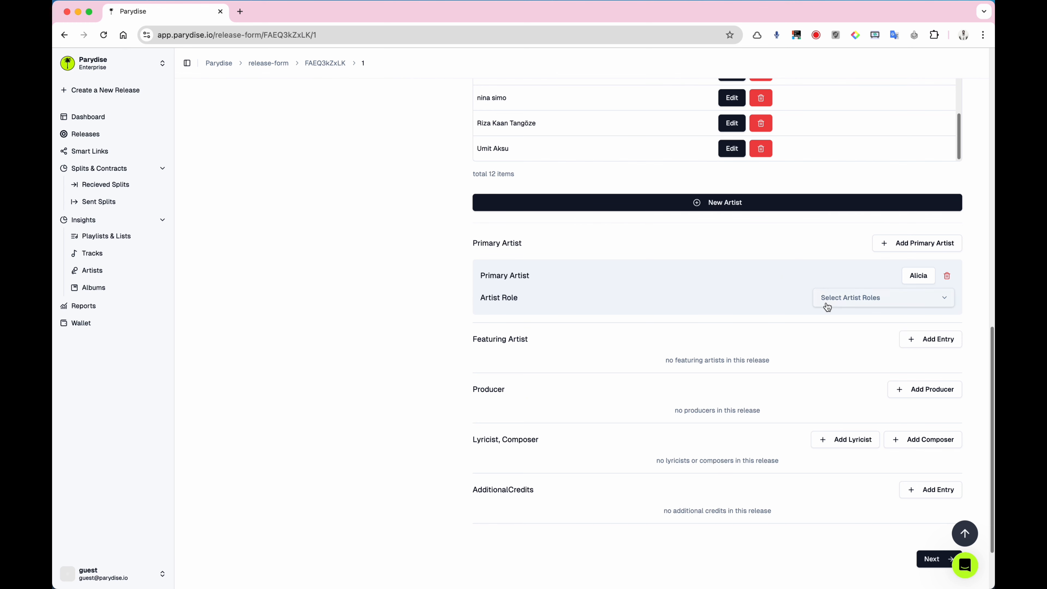
left_click(847, 301)
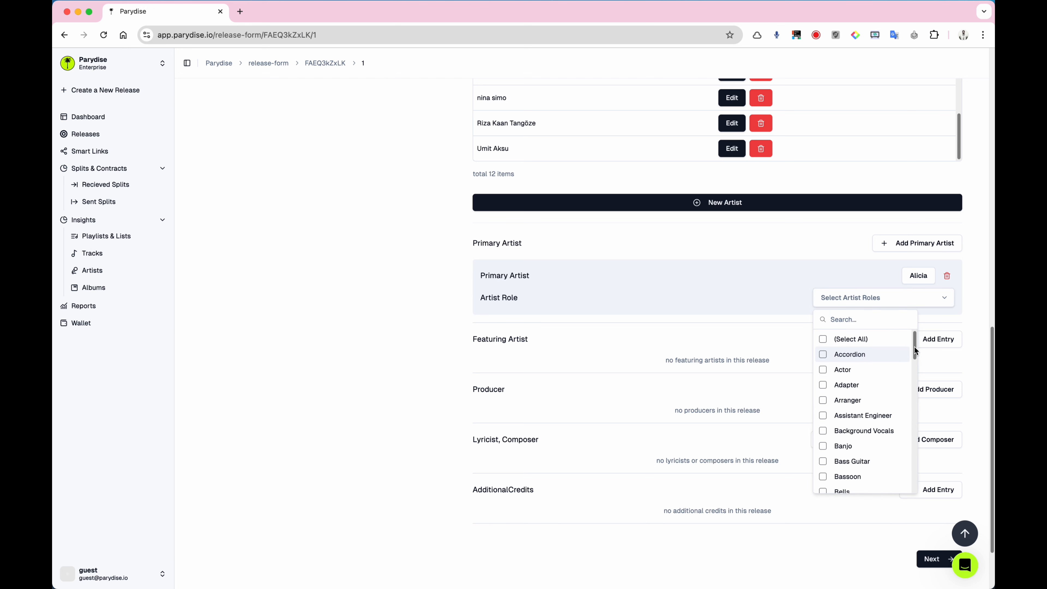
left_click_drag(913, 346, 907, 478)
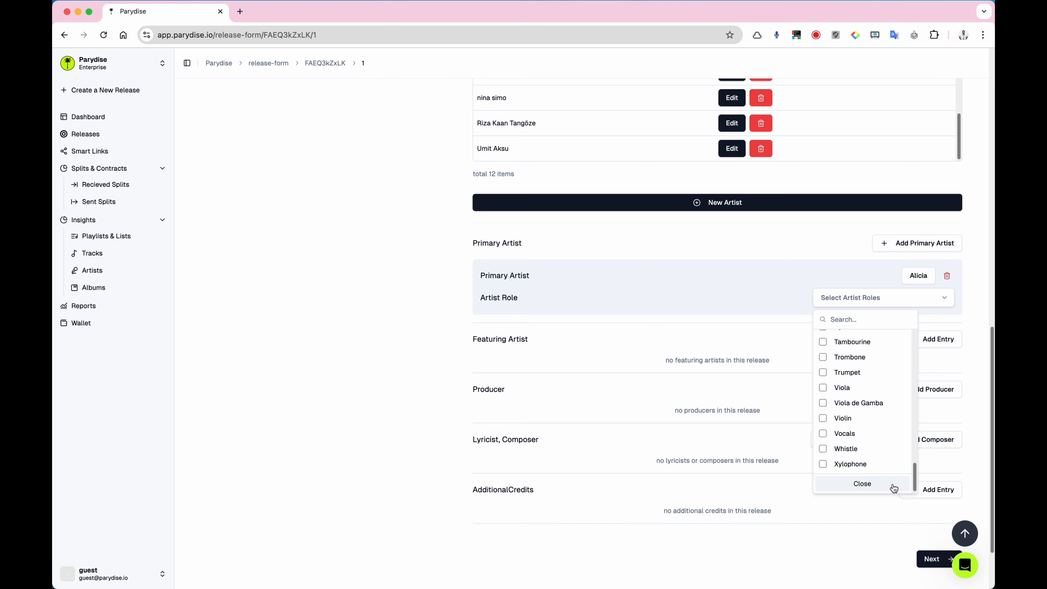
left_click(828, 433)
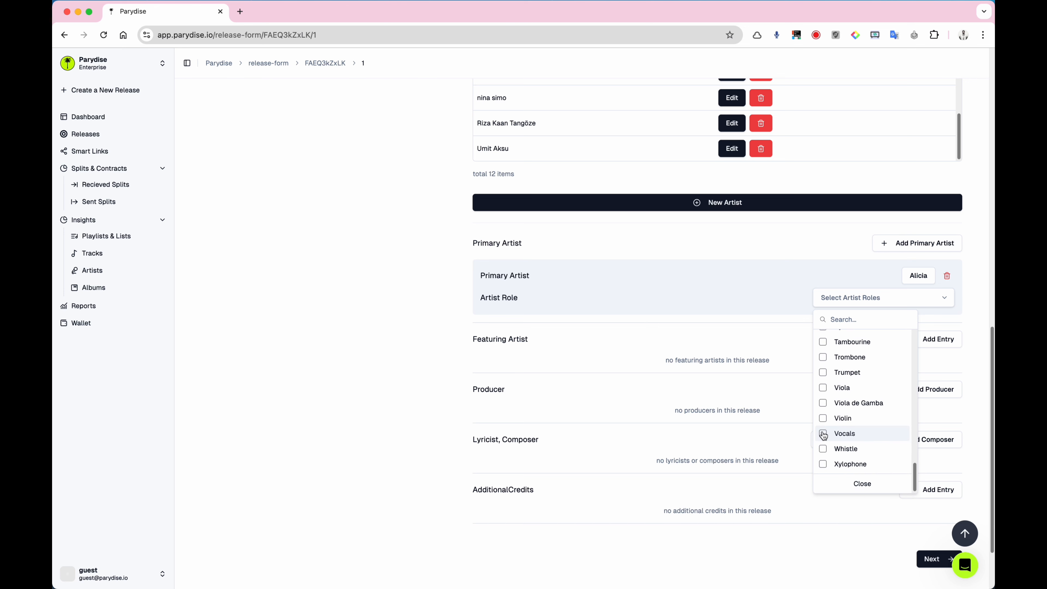
left_click(886, 484)
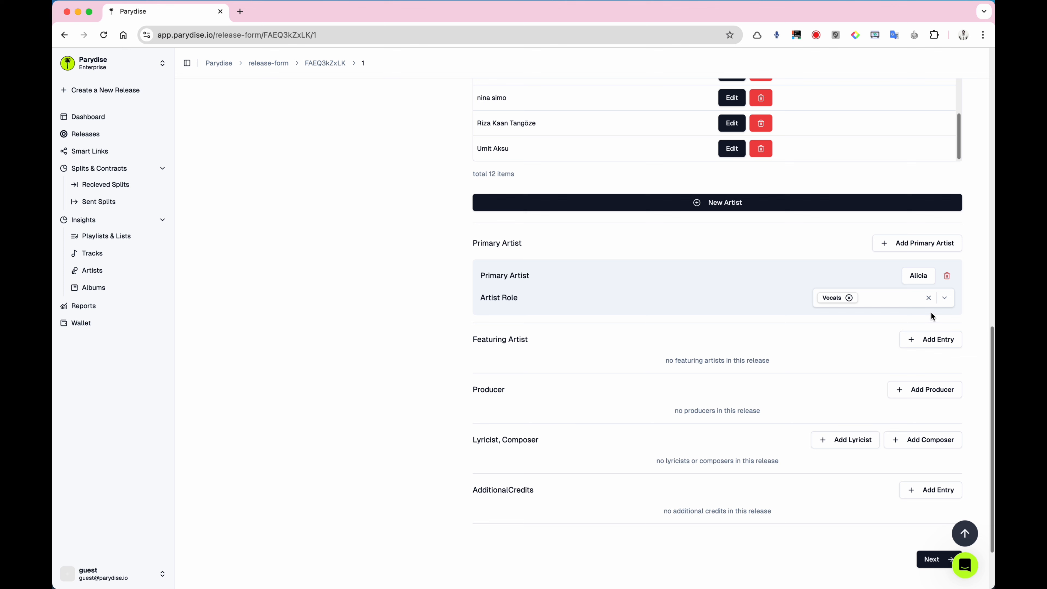
- Browse the full list of artist roles available for the primary artist
left_click(903, 304)
left_click_drag(915, 348, 919, 449)
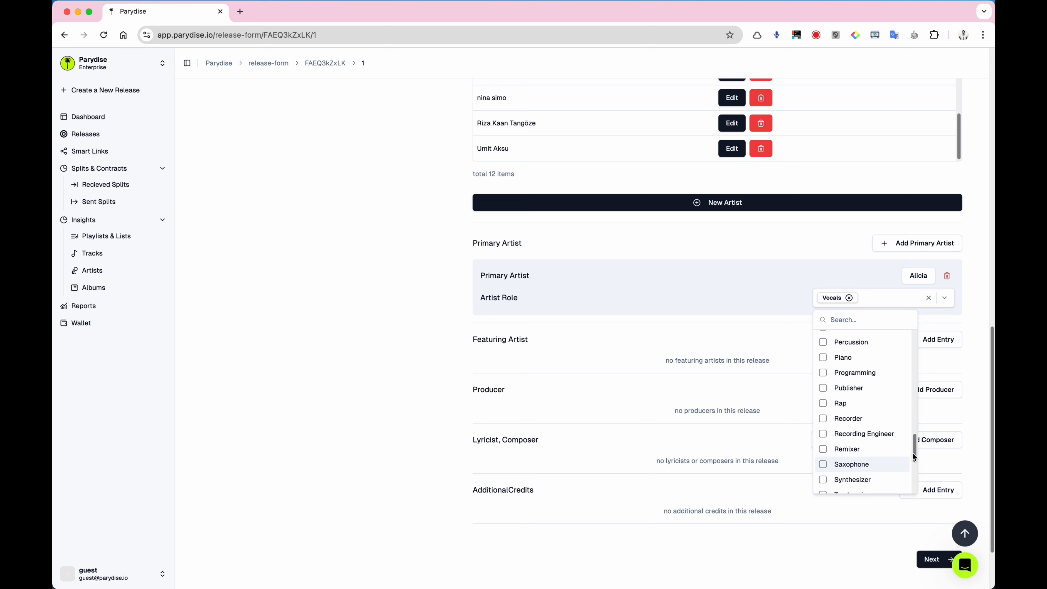
left_click_drag(914, 448, 876, 550)
left_click_drag(912, 389, 822, 300)
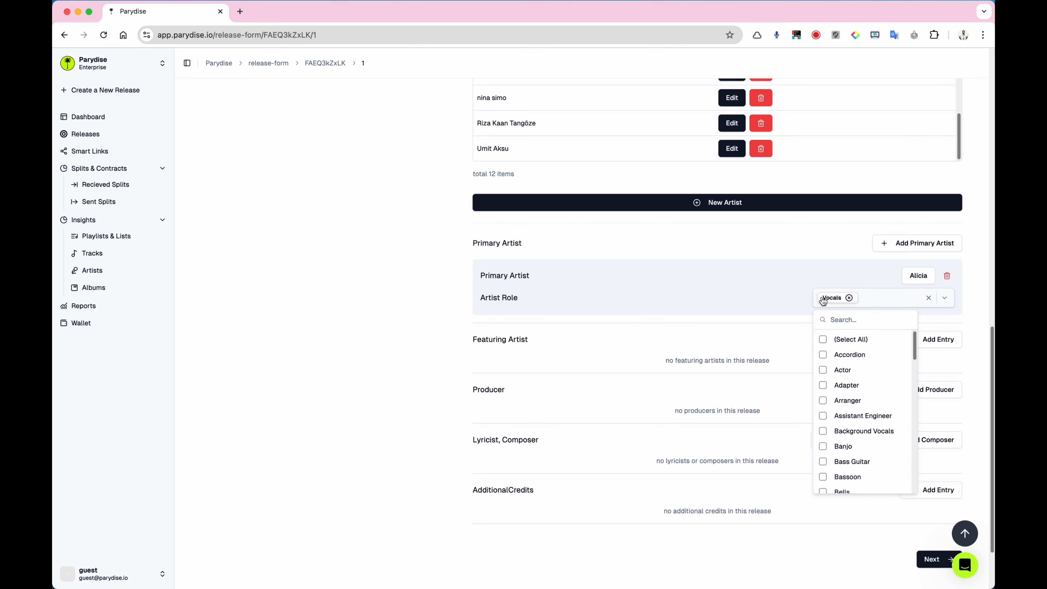
left_click(699, 294)
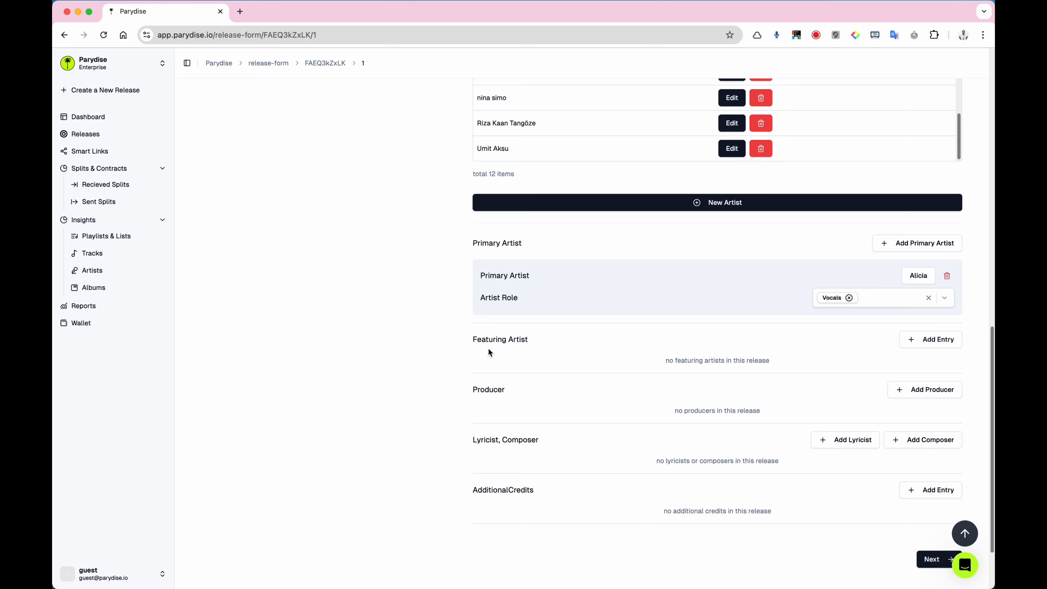
- Add a featuring artist entry to the release, assigning GloRilla with the Bass Guitar role
left_click(925, 343)
left_click(900, 374)
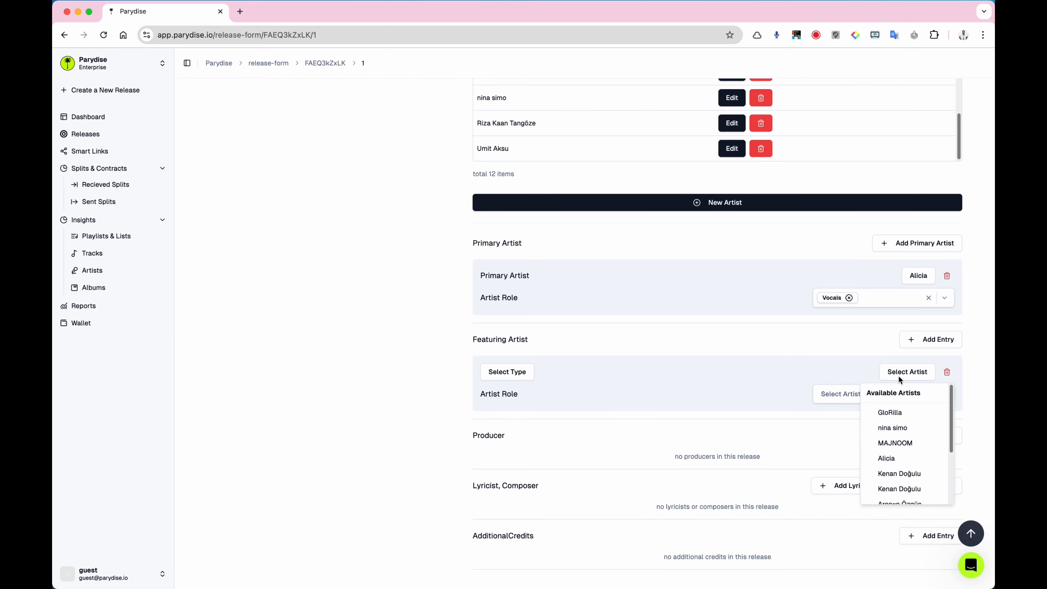
left_click(895, 413)
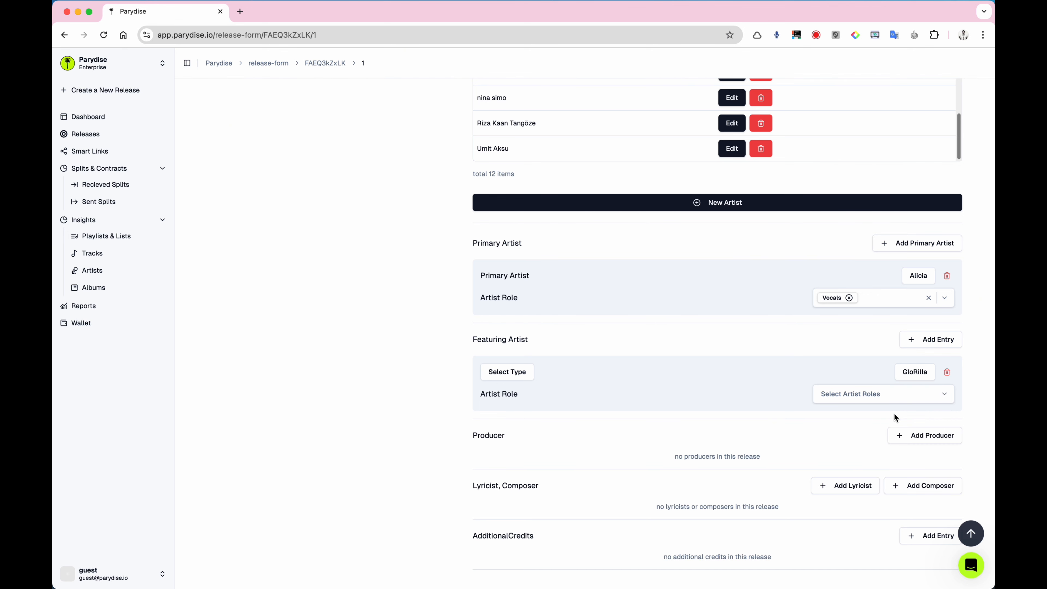
left_click(895, 399)
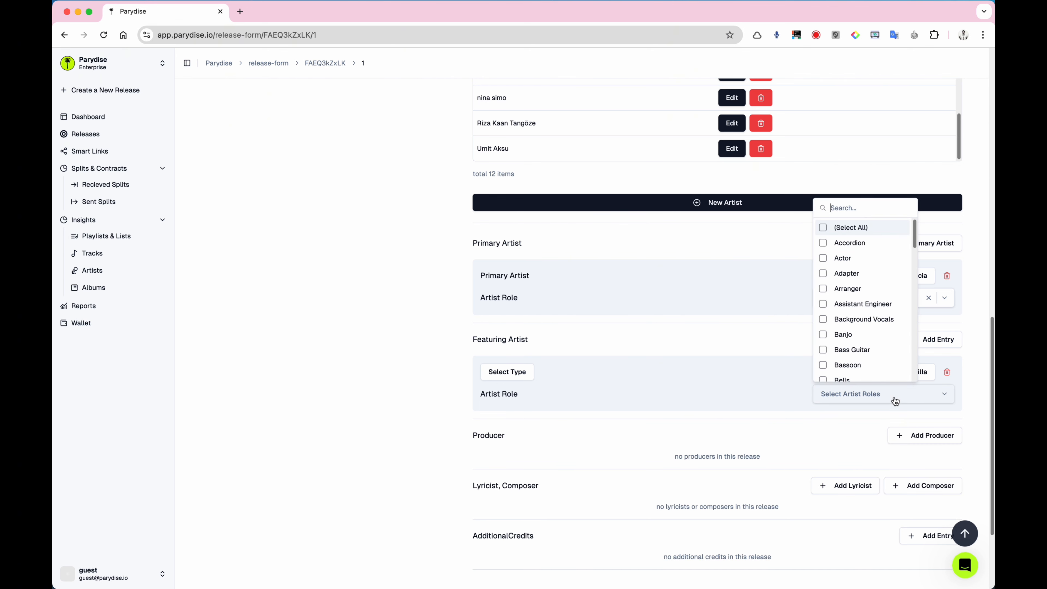
left_click(824, 351)
left_click(691, 365)
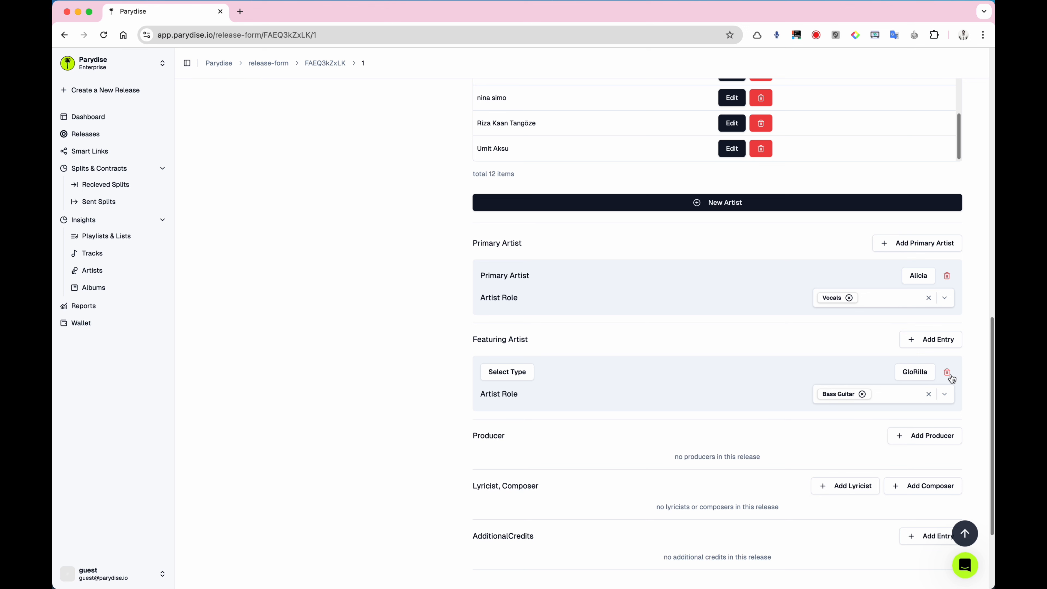
- Check the type options of the featuring artist entry and delete that entry from the release
left_click(503, 370)
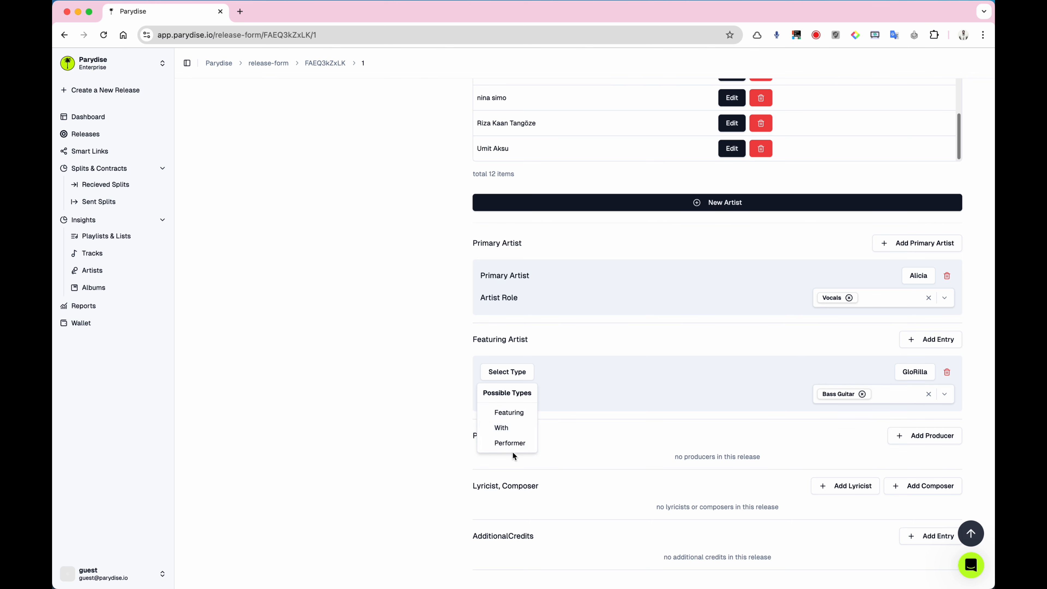
left_click(633, 387)
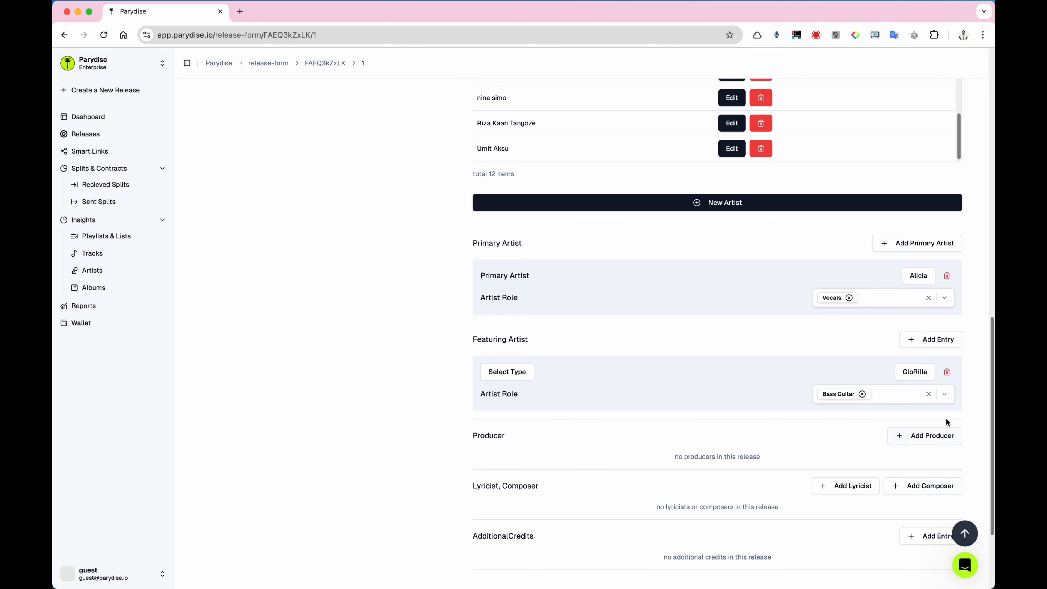
left_click(946, 372)
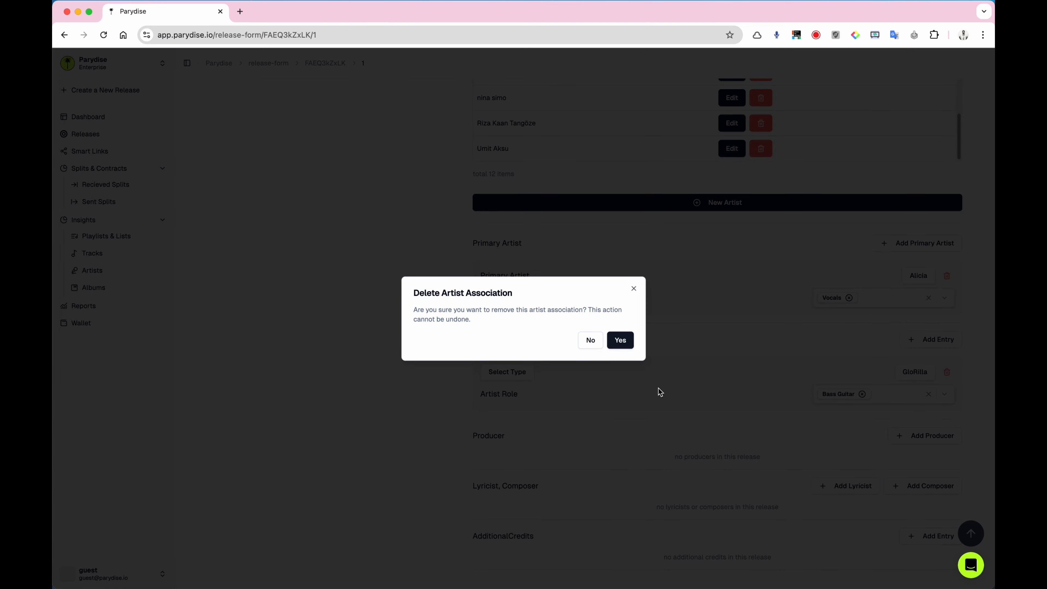
left_click(612, 345)
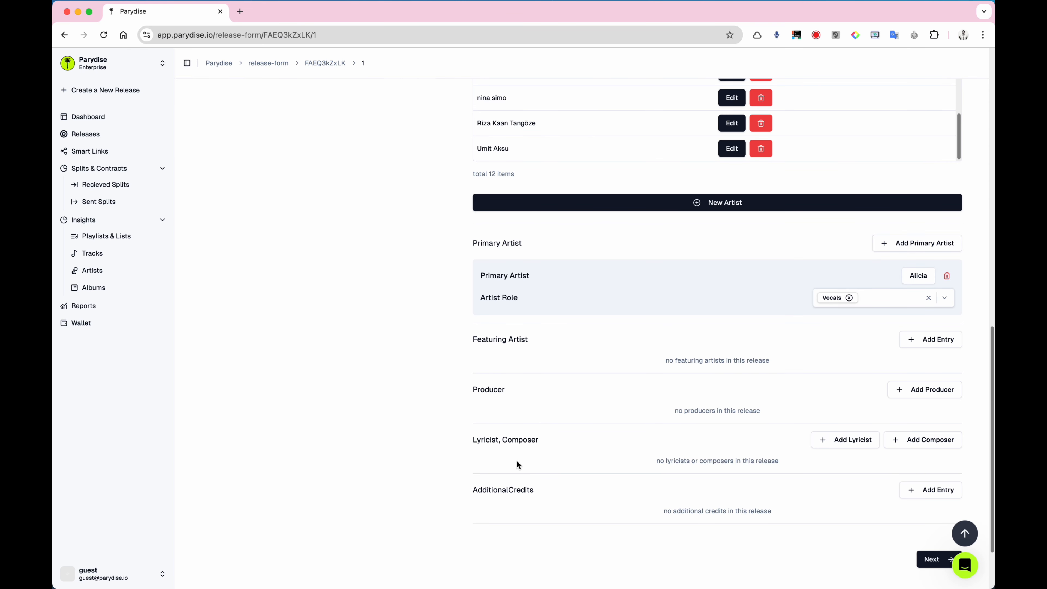
- Add a producer entry to the release and assign the artist listed second alphabetically among the available artists
left_click_drag(480, 388, 746, 407)
left_click(746, 403)
left_click(928, 398)
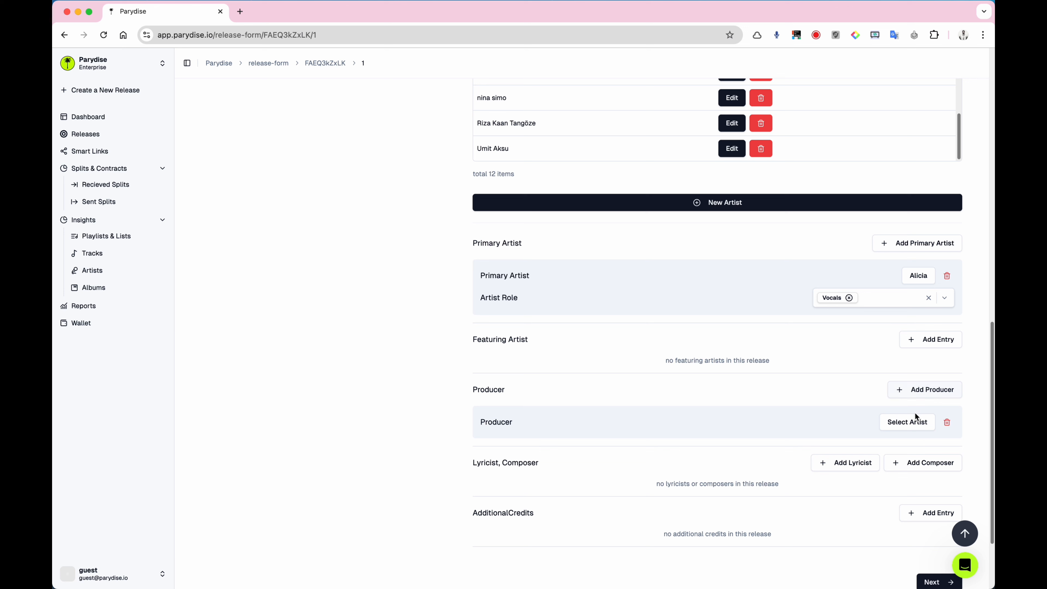
left_click(898, 423)
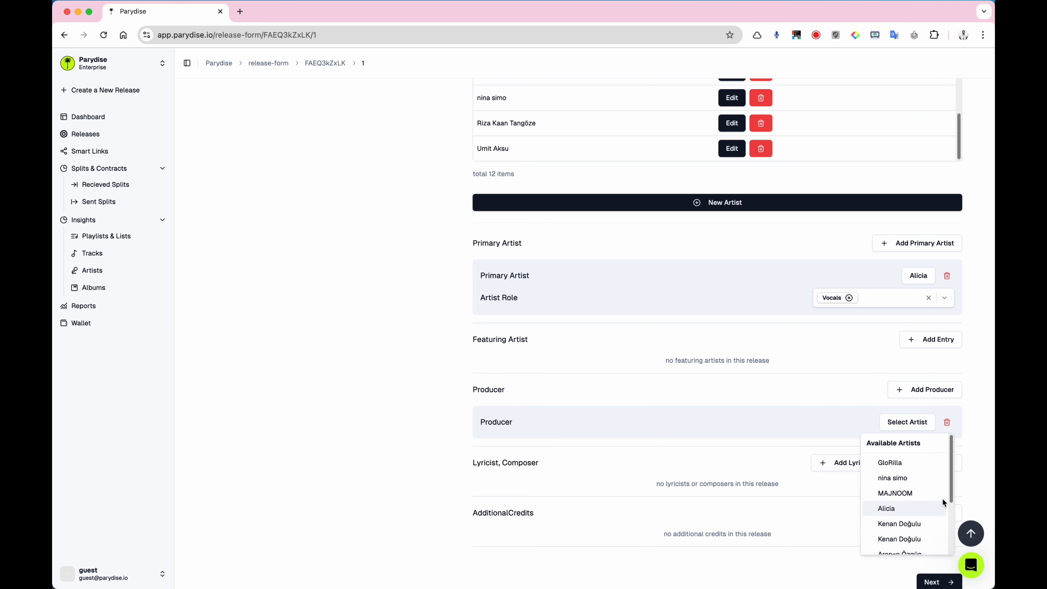
left_click_drag(949, 482, 948, 552)
left_click(909, 546)
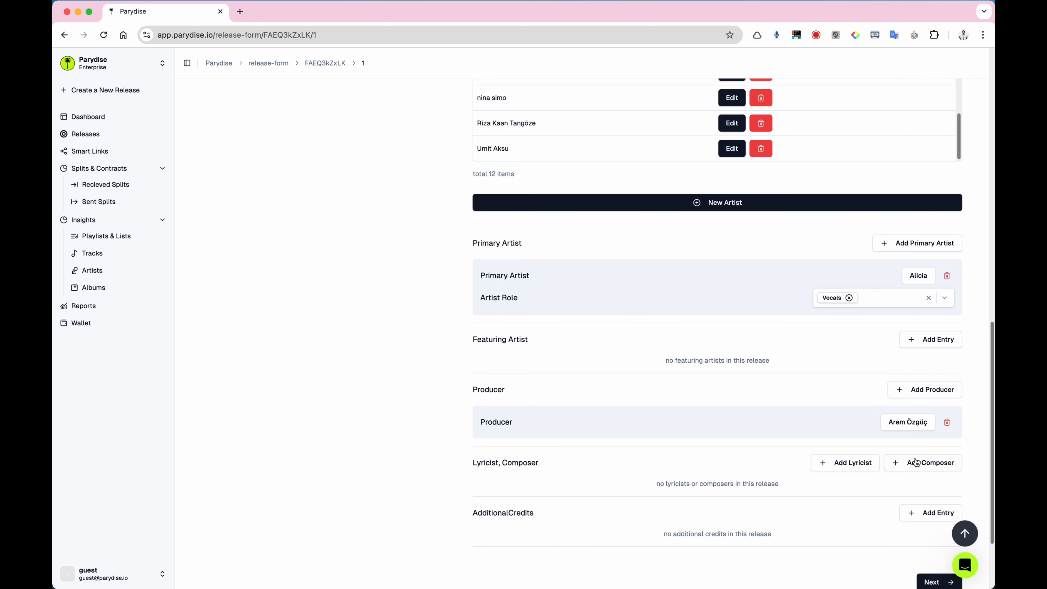
- Add a second producer entry and assign the artist listed fourth alphabetically among the available artists
left_click(922, 390)
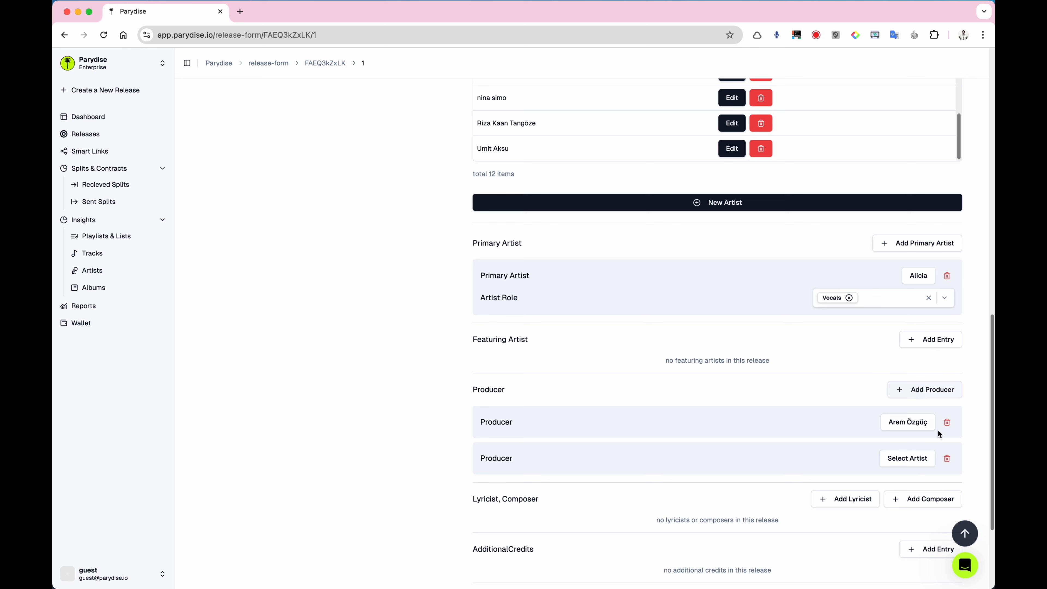
left_click(913, 468)
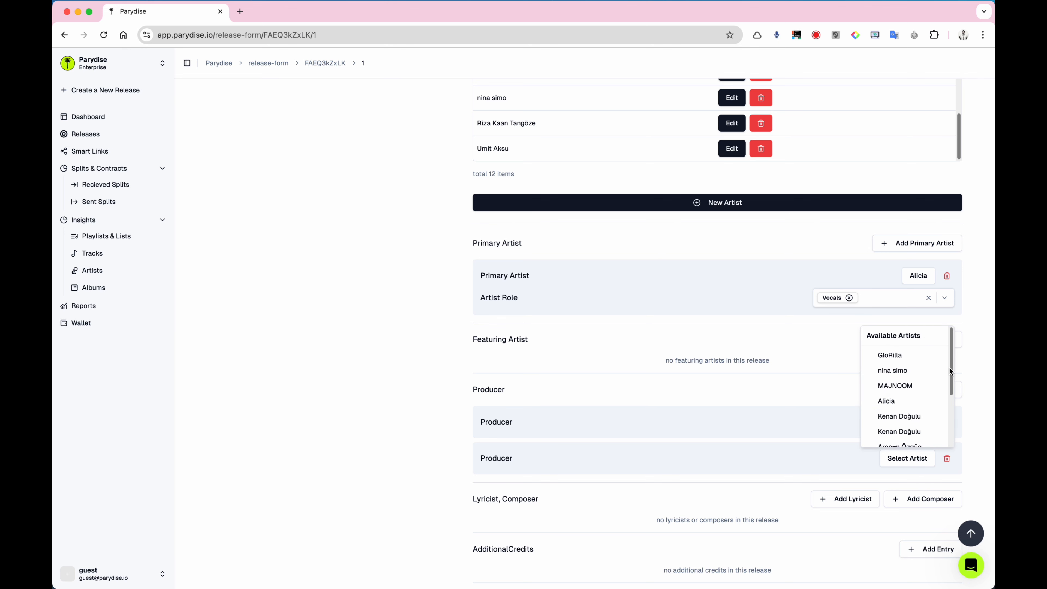
left_click_drag(948, 366, 950, 404)
left_click(914, 402)
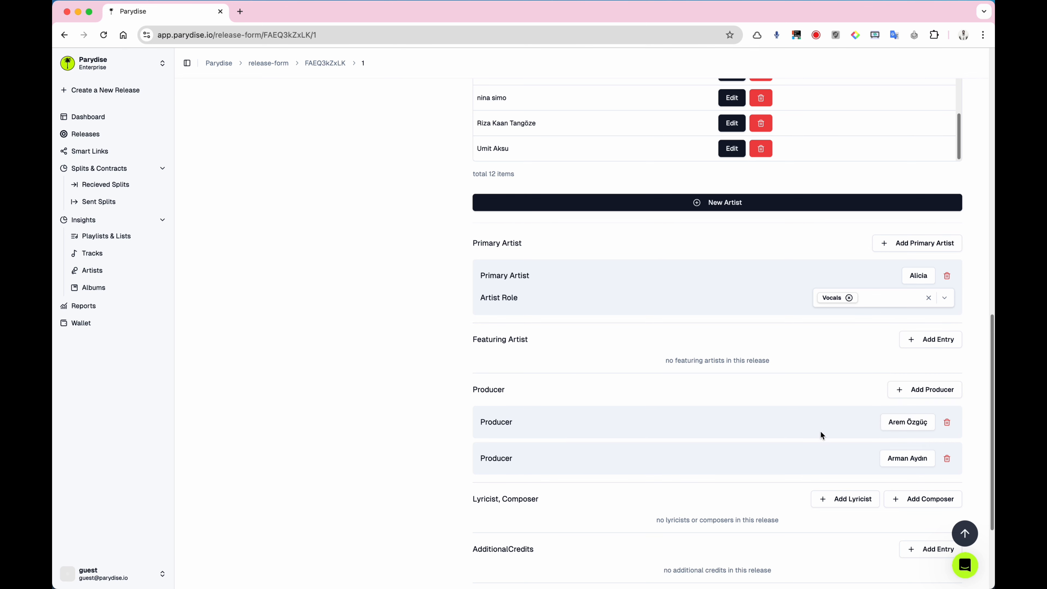
- Try out an additional credits entry by browsing its artist and type options, and discard the entry
scroll(673, 462, "down", 4)
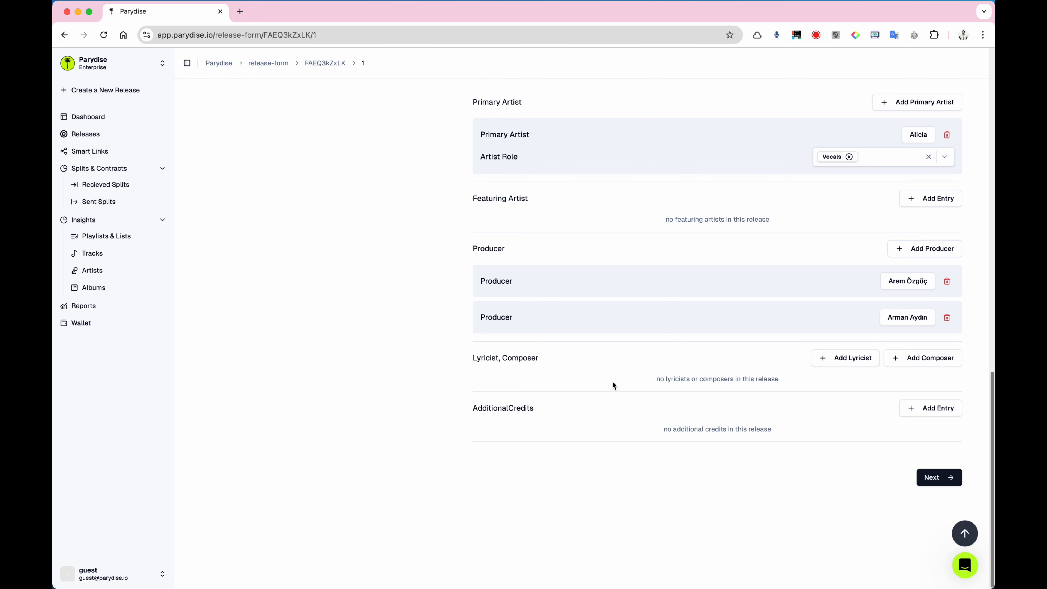
scroll(516, 369, "up", 15)
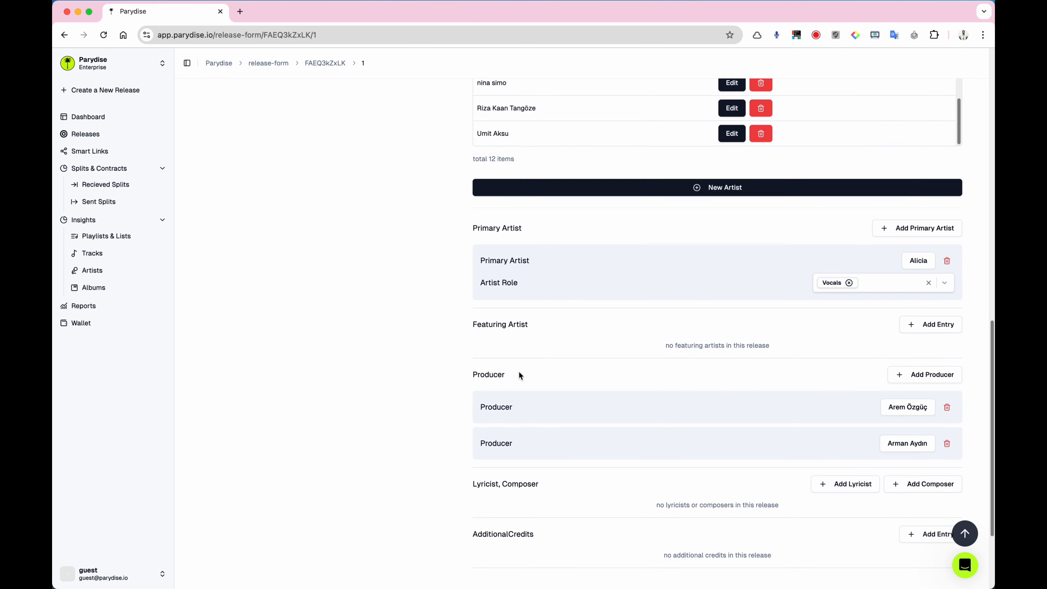
scroll(521, 368, "down", 15)
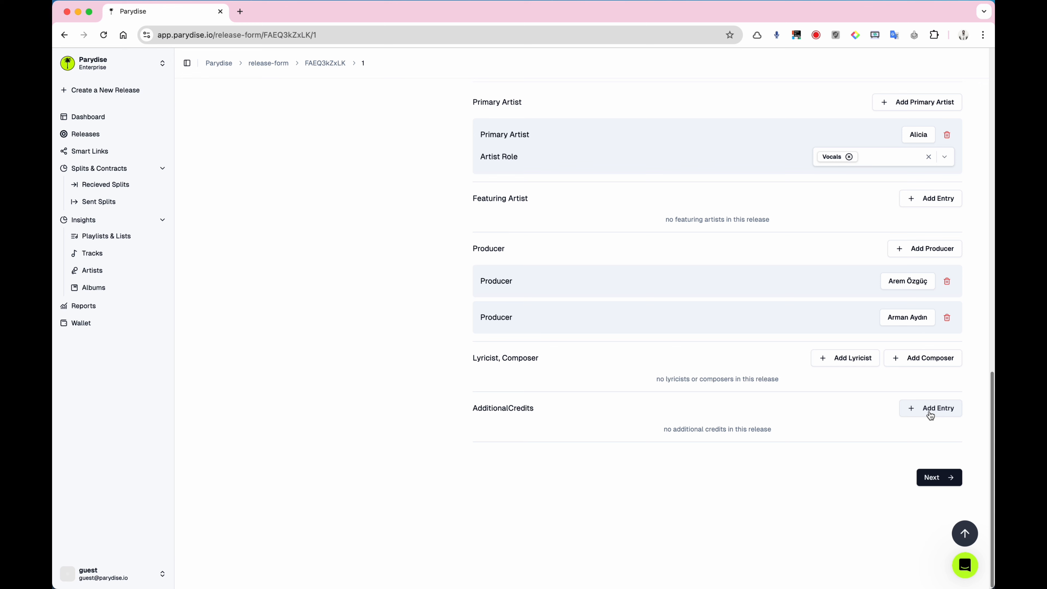
left_click(905, 441)
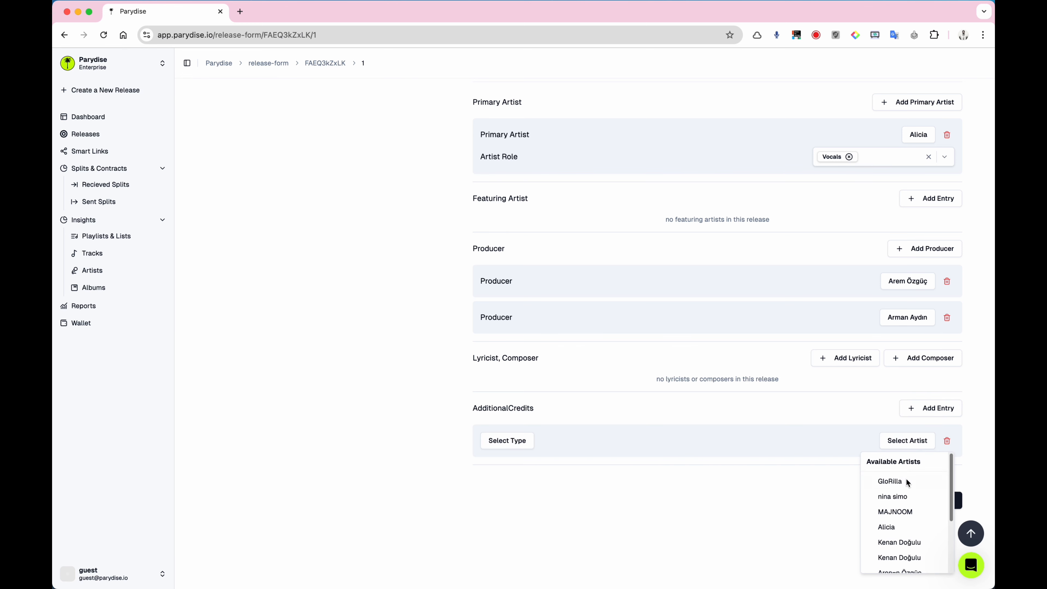
scroll(906, 483, "down", 3)
left_click(790, 433)
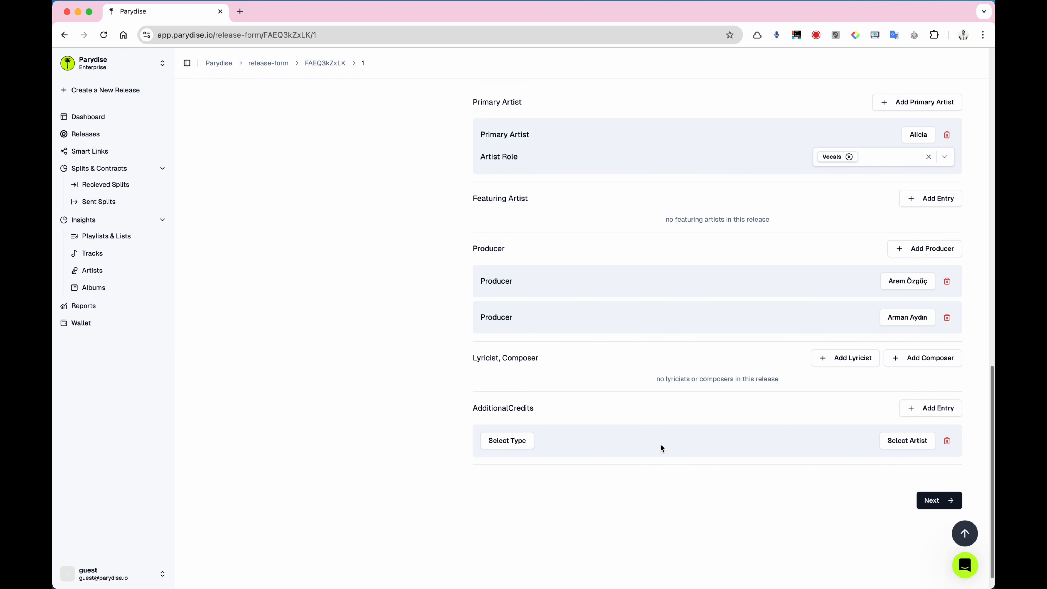
left_click(531, 441)
scroll(512, 523, "down", 10)
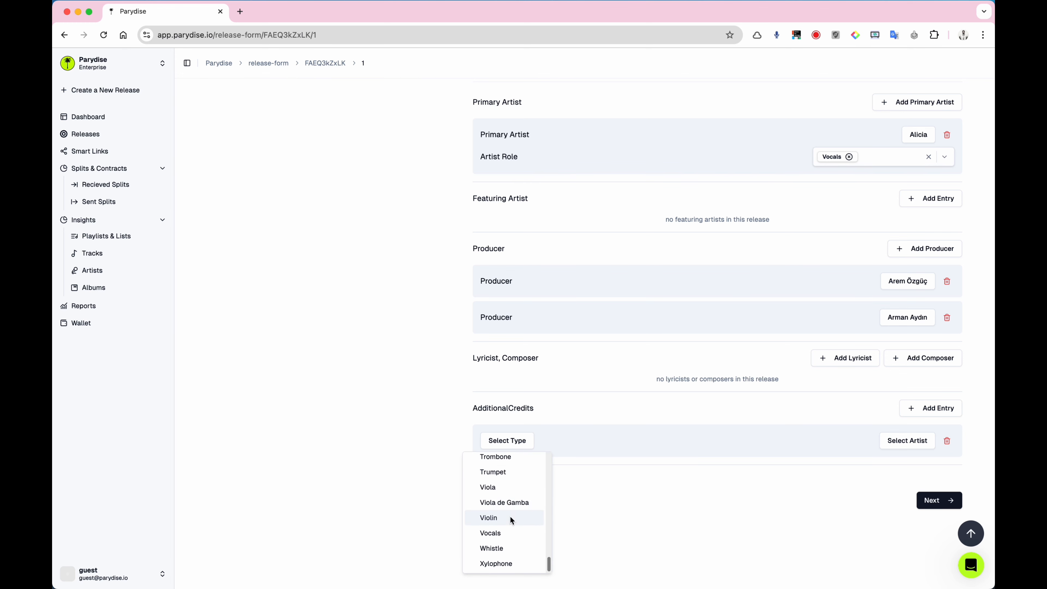
left_click(653, 433)
left_click(947, 441)
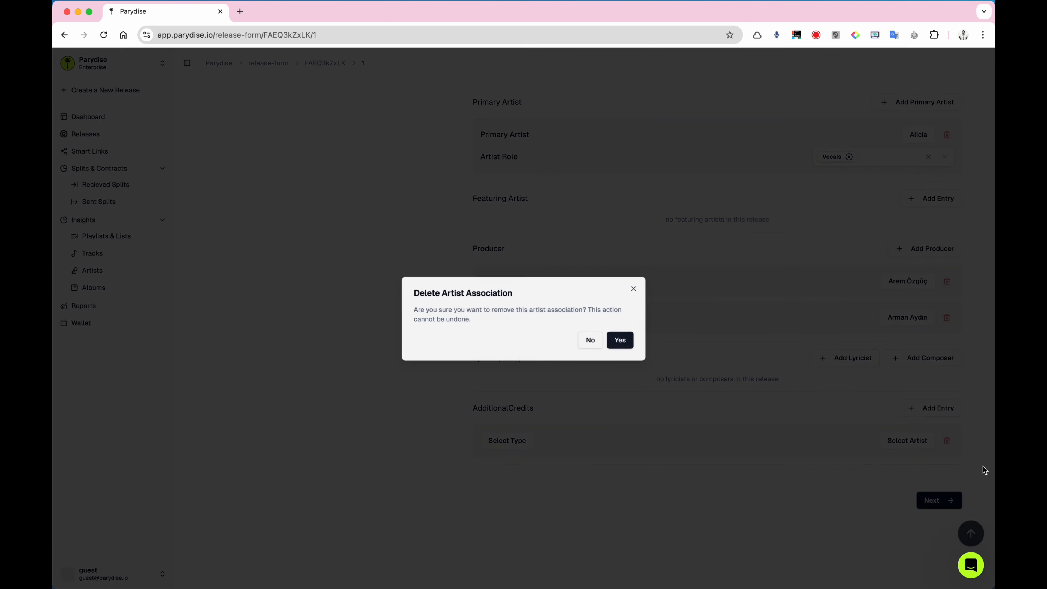
left_click(619, 339)
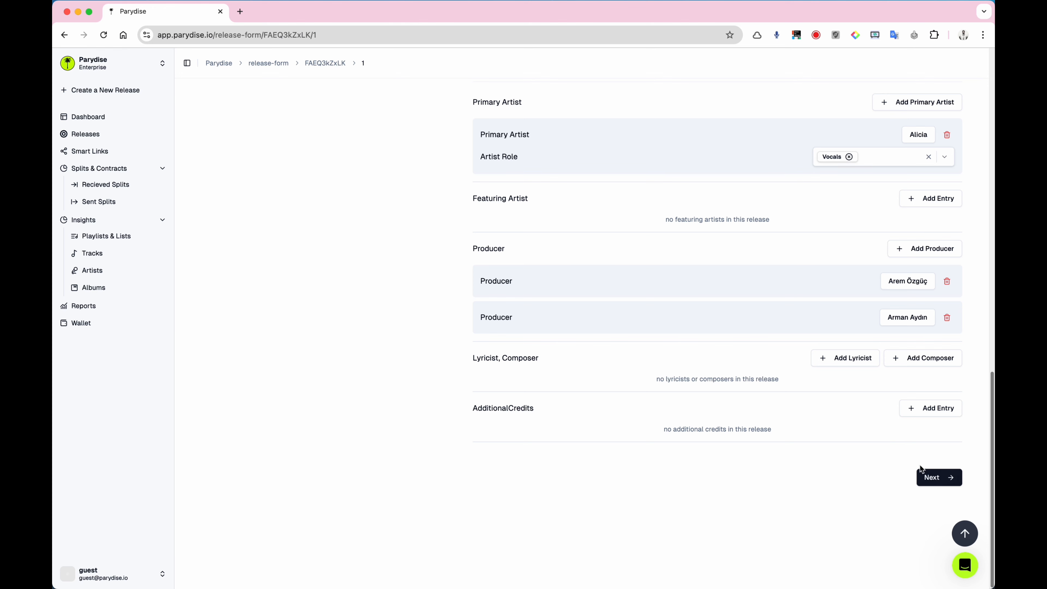
- Proceed to the Tracks stage of the release and look over the audio upload and track credit sections
left_click(929, 478)
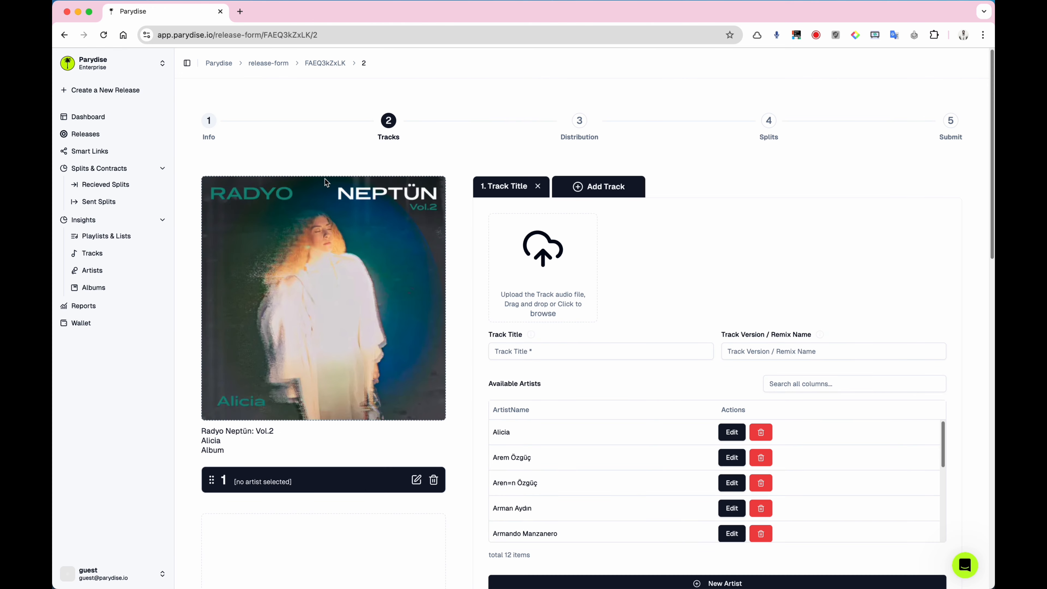
scroll(556, 280, "down", 2)
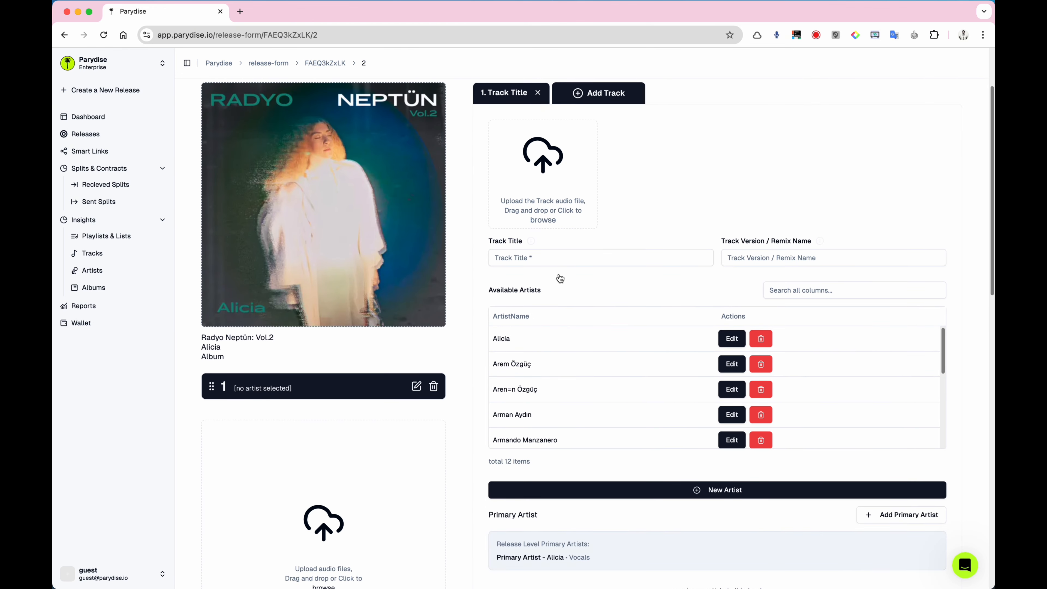
scroll(583, 257, "up", 2)
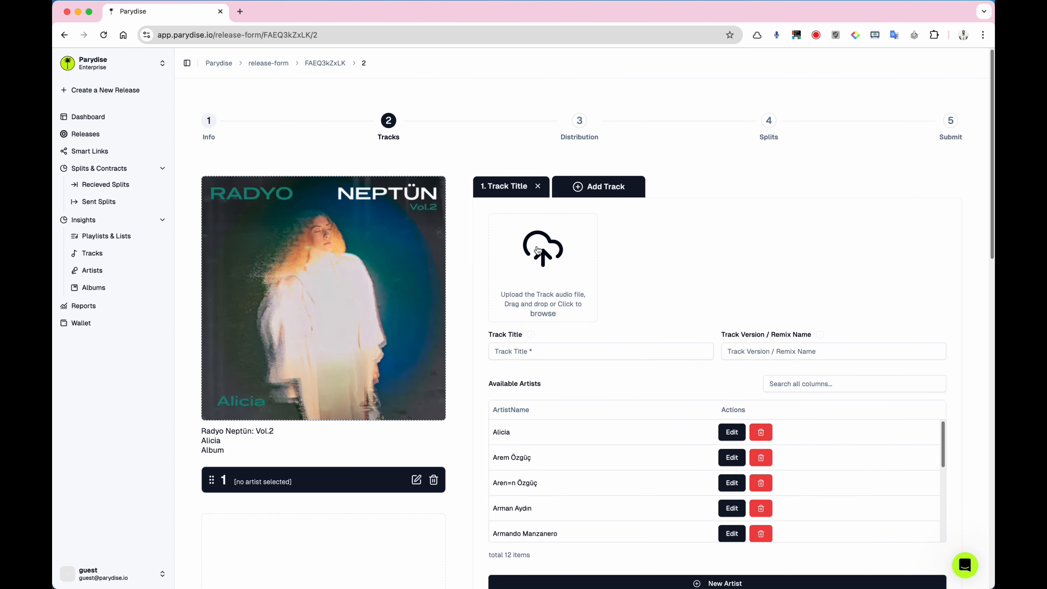
scroll(454, 254, "down", 8)
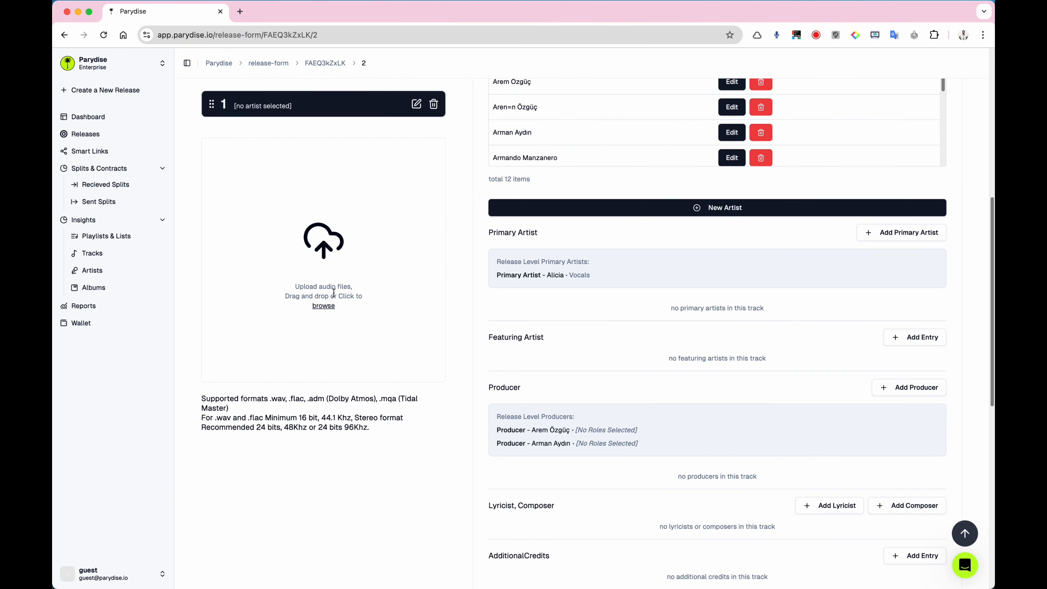
scroll(337, 262, "up", 8)
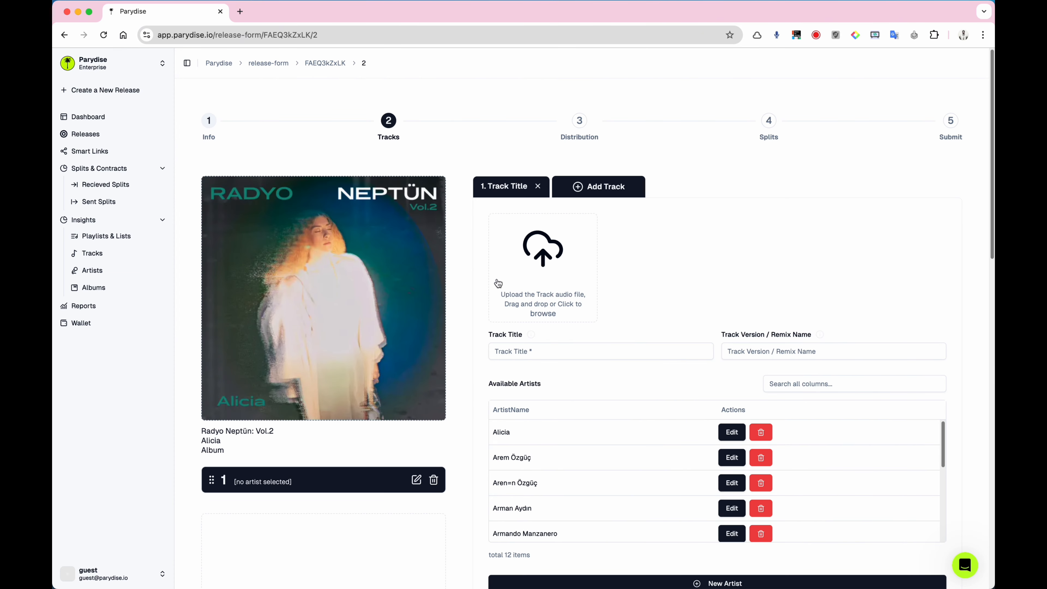
- Upload AMAN AMAN.wav from the 16 ŞUBAT MASTER folder as the first track's audio file
left_click(554, 266)
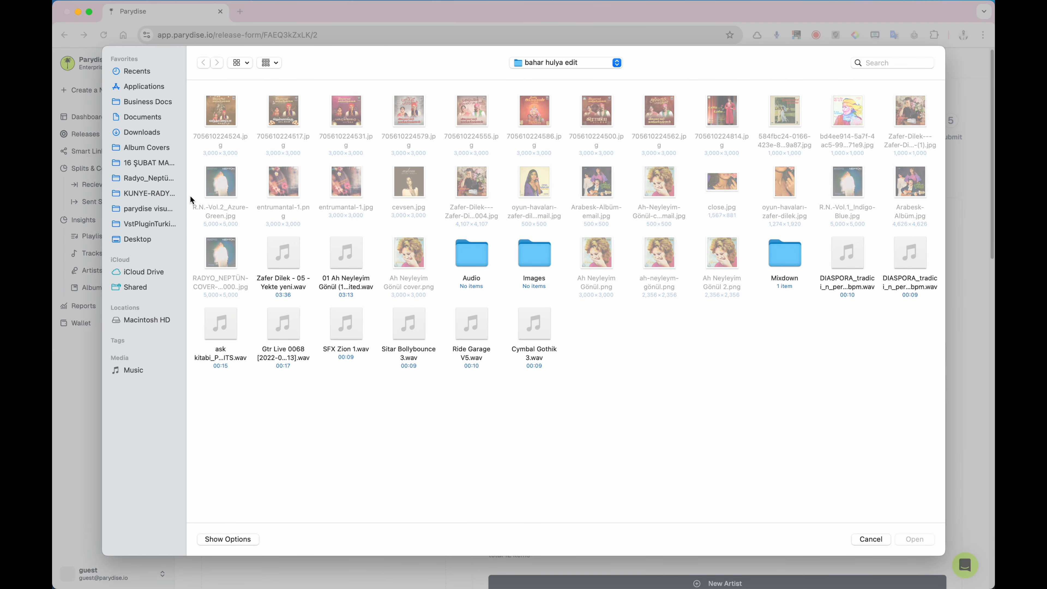
left_click(151, 165)
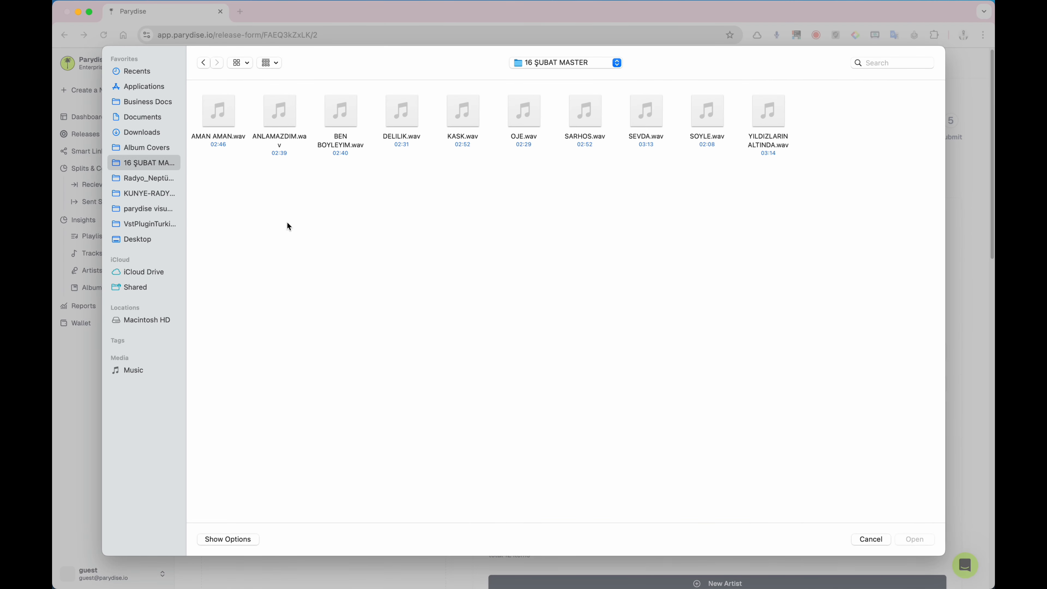
left_click(225, 108)
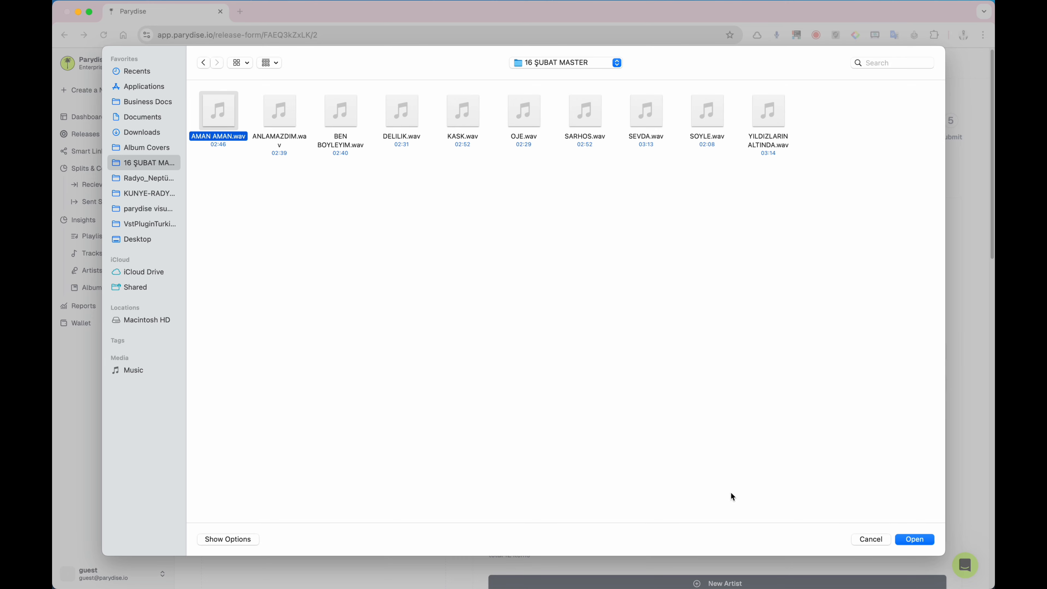
left_click(918, 537)
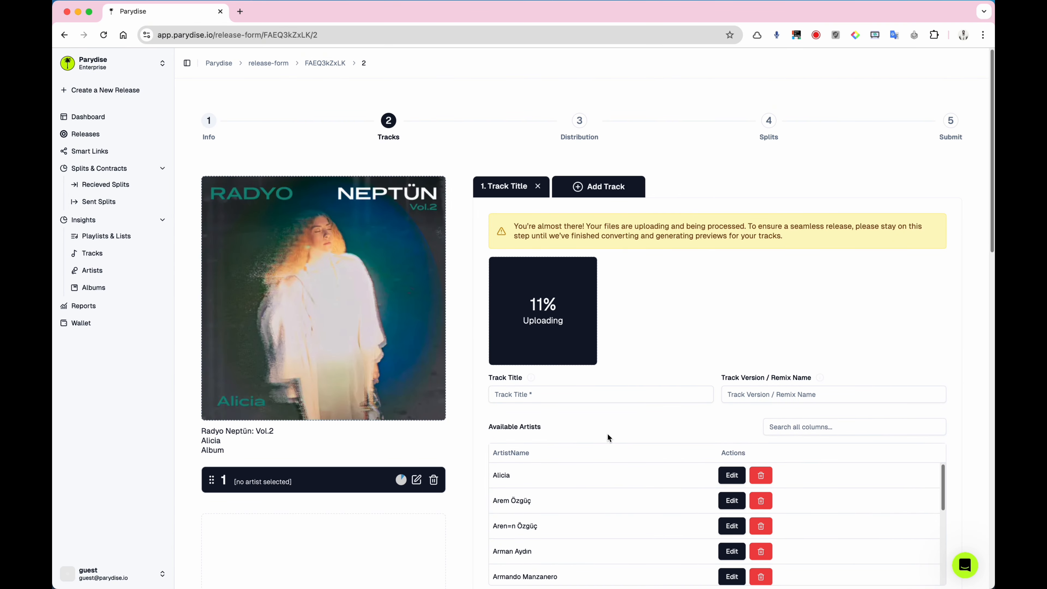
- Set the first track's title to Aman Aman
scroll(607, 432, "down", 1)
left_click(554, 363)
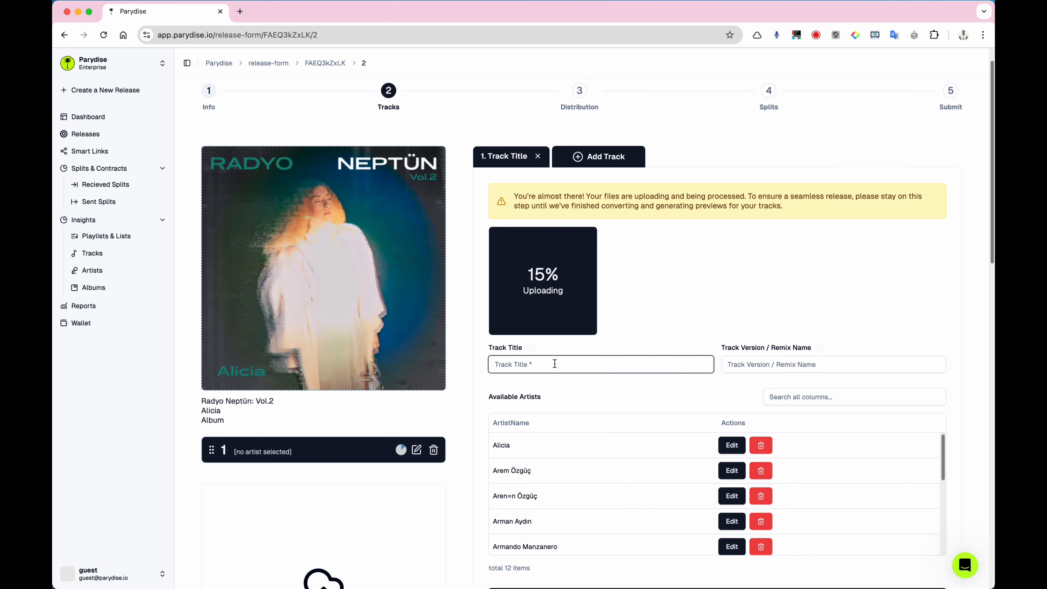
type("Aman Aman")
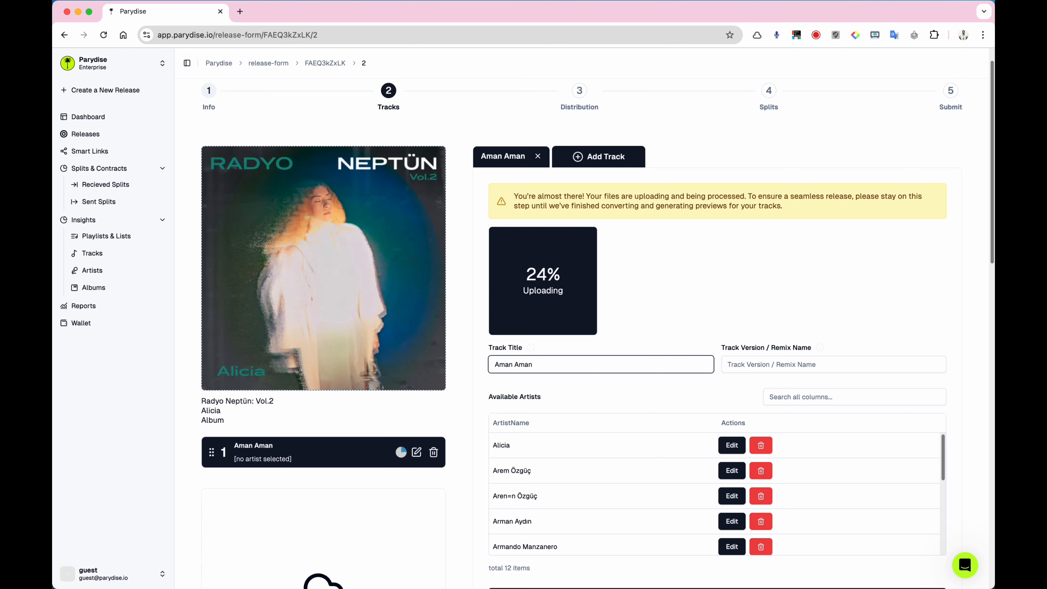
left_click(820, 347)
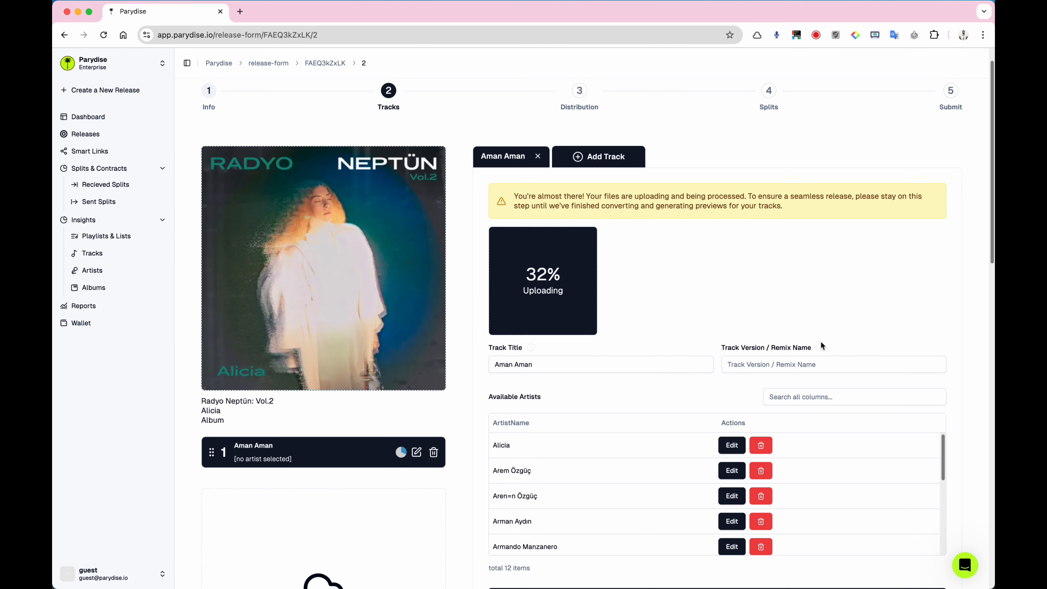
scroll(767, 377, "down", 3)
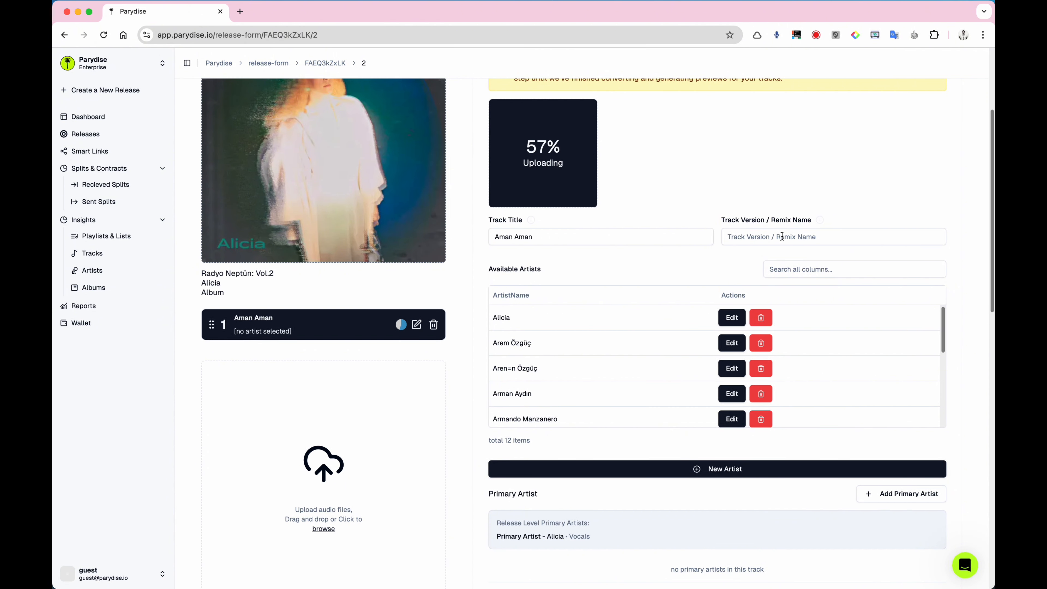
- Try David Guetta Remix as the first track's version name
left_click(737, 236)
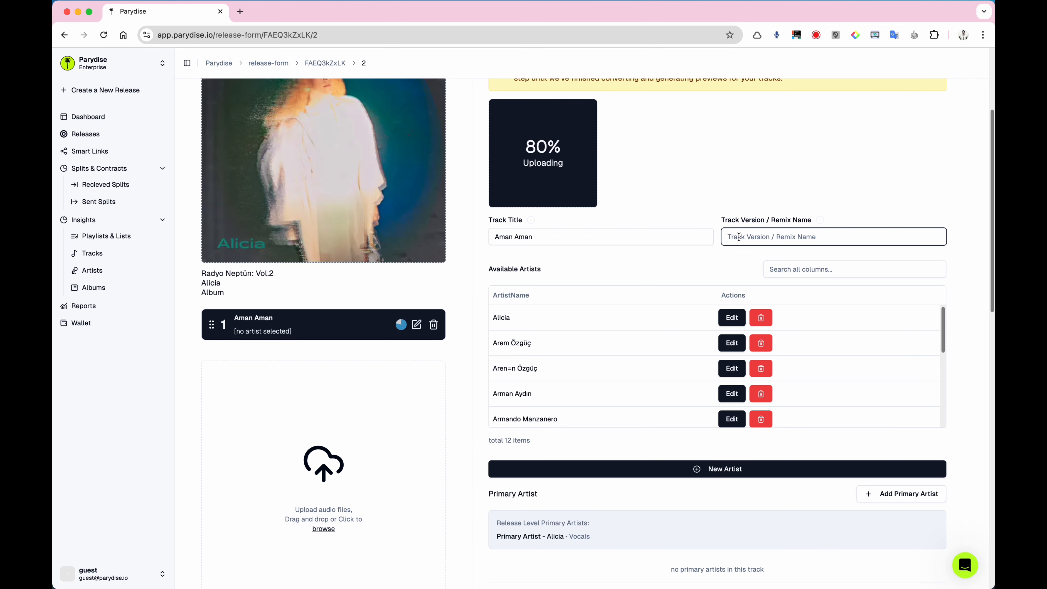
type("(")
key("BackSpace")
type("(")
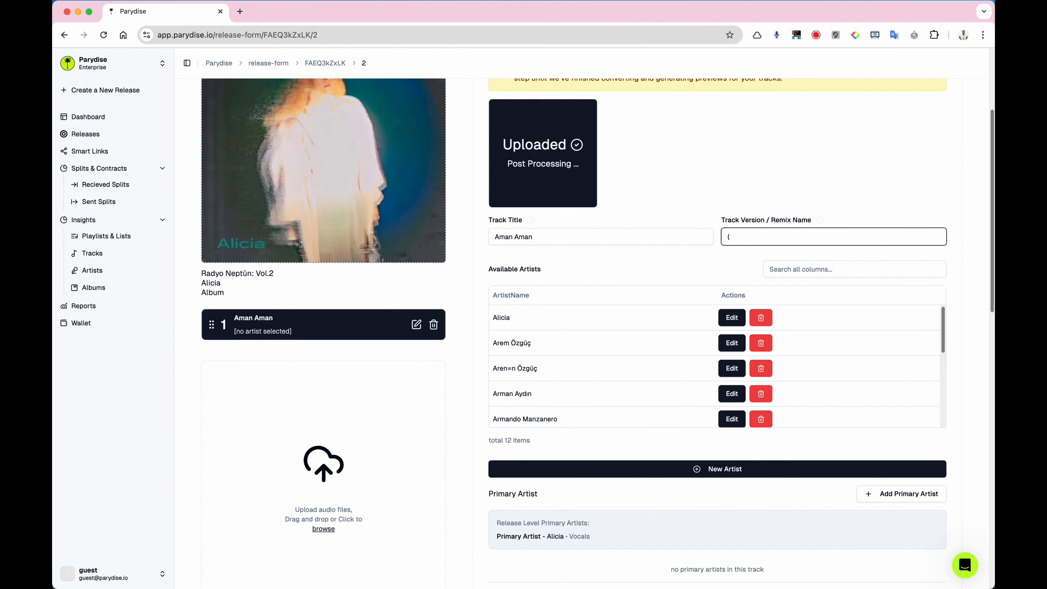
type("David Guetta Rei")
type("ix")
key("super+Left")
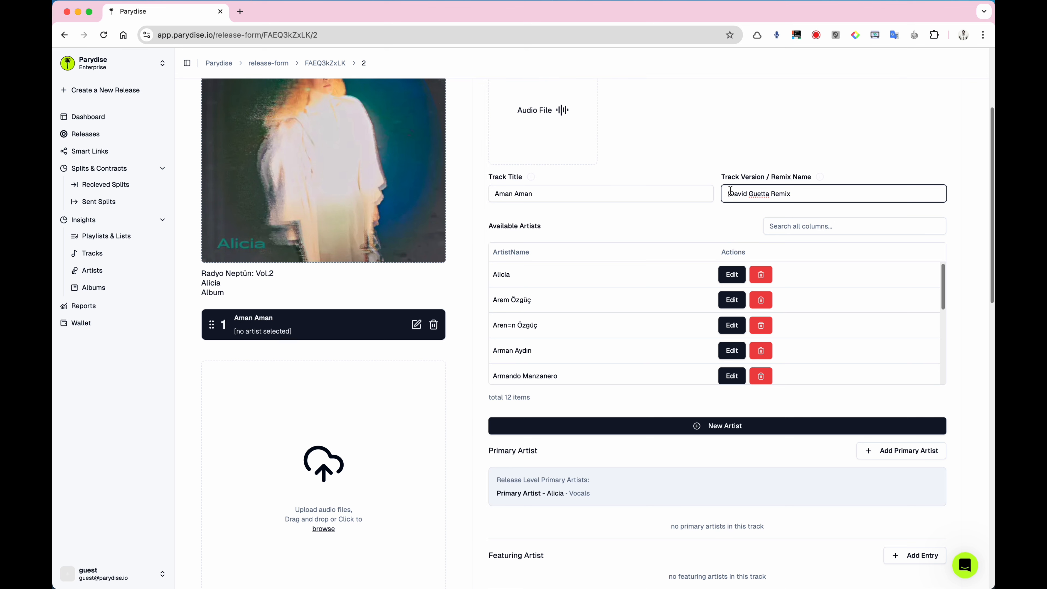
key("Right")
key("BackSpace")
- Try Live in Sydney and Remaster Edition 2025 as the track's version name, and clear the field
key("super+a")
type("Live in Sydney")
key("super+a")
type("Remaster Edition 2025")
left_click_drag(805, 197, 722, 196)
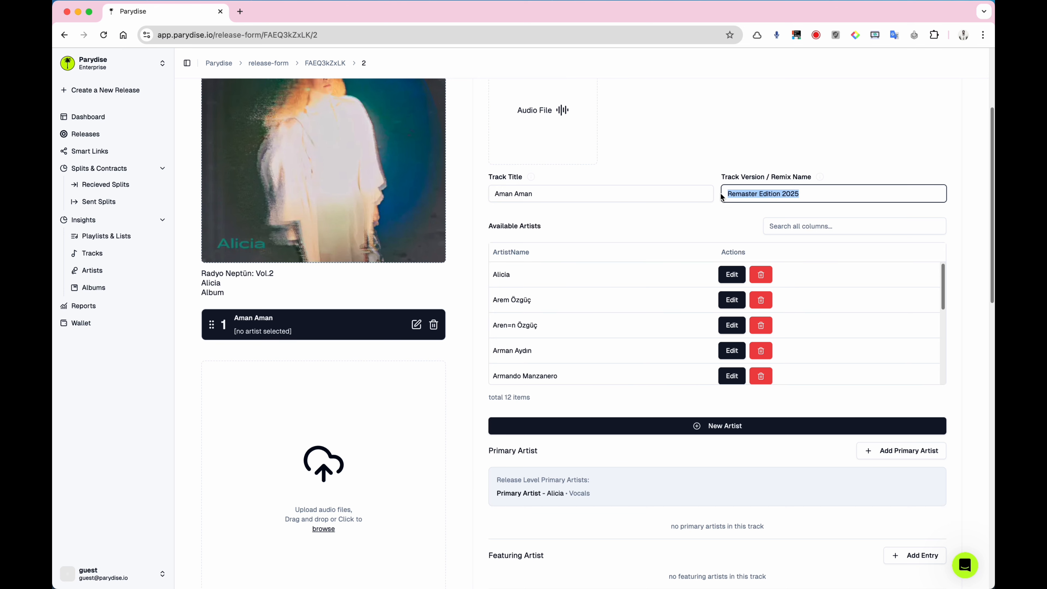
key("BackSpace")
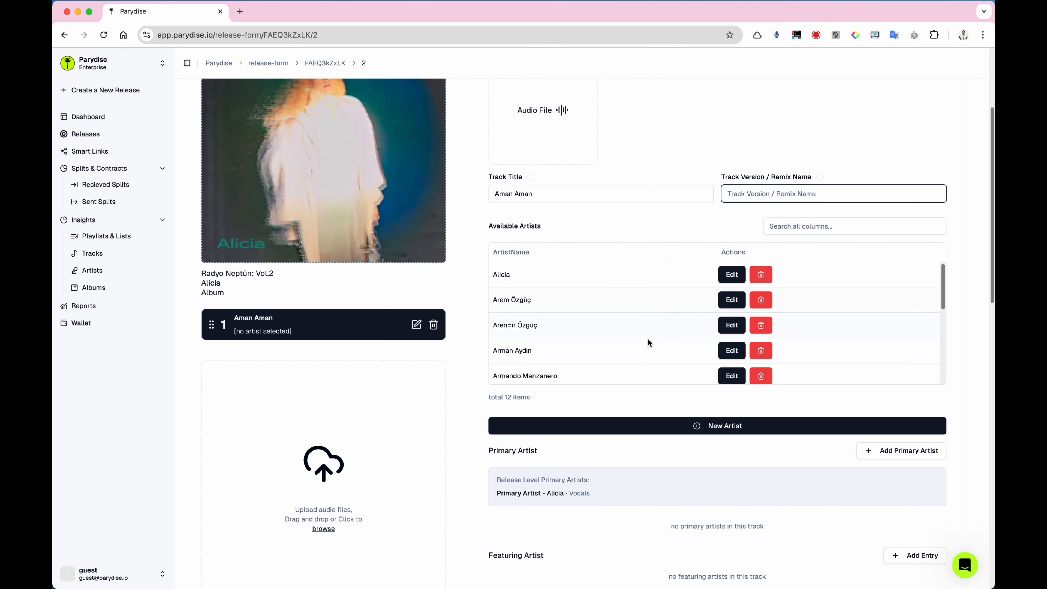
- Look over the track's audio file, release-level artist and producer credits, lyricist and composer credits, and the remaining metadata fields
scroll(648, 339, "down", 3)
scroll(648, 338, "down", 10)
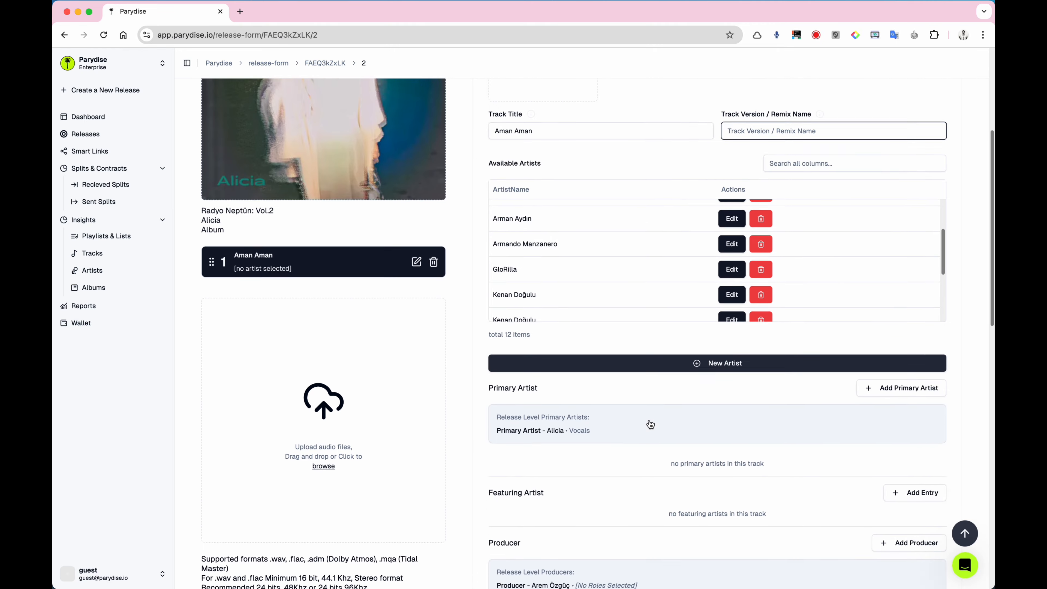
scroll(650, 420, "down", 1)
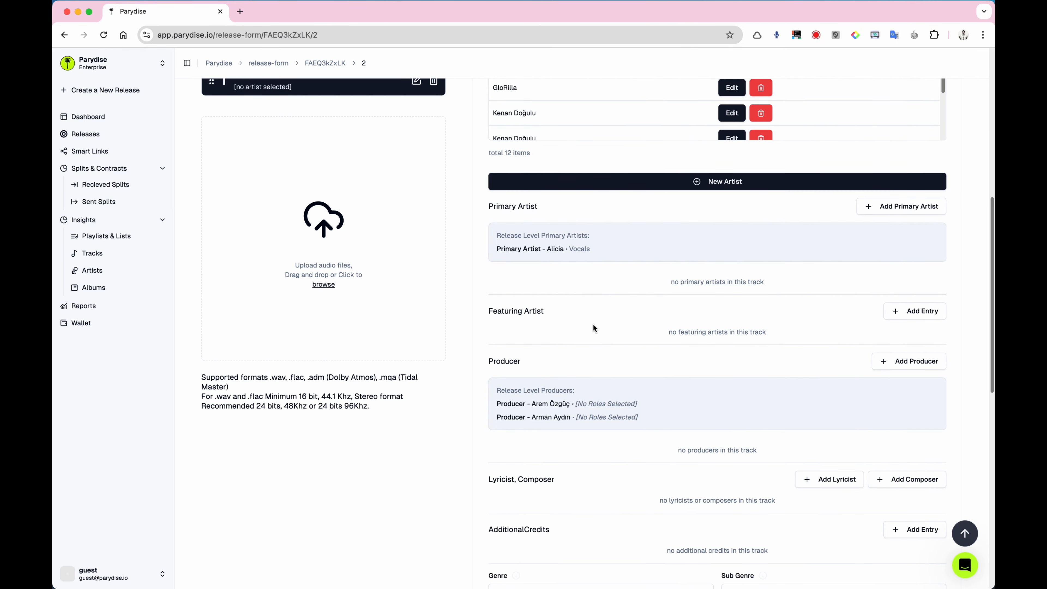
scroll(587, 307, "up", 6)
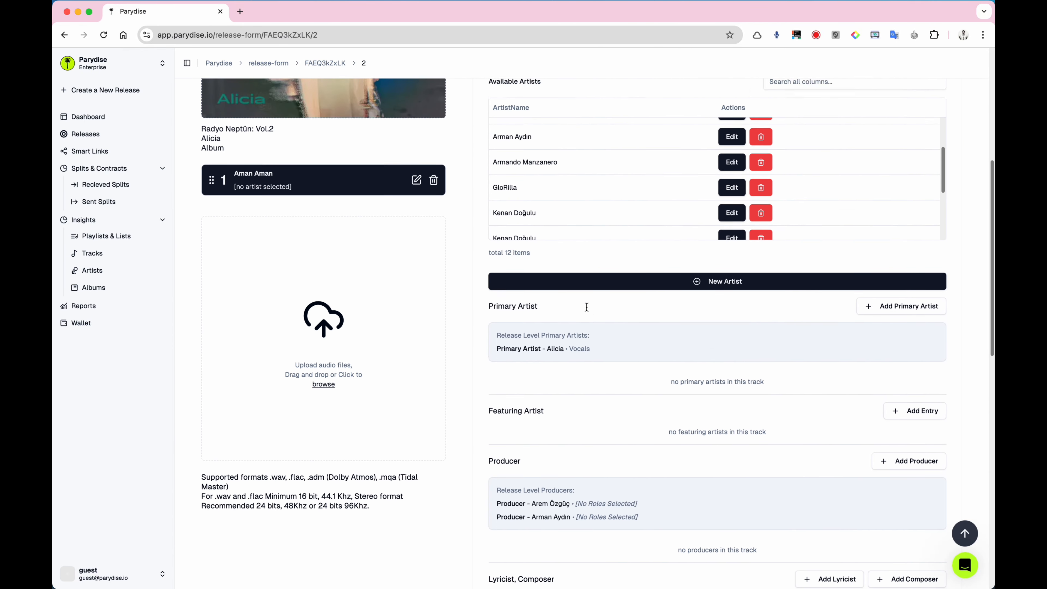
scroll(586, 306, "up", 8)
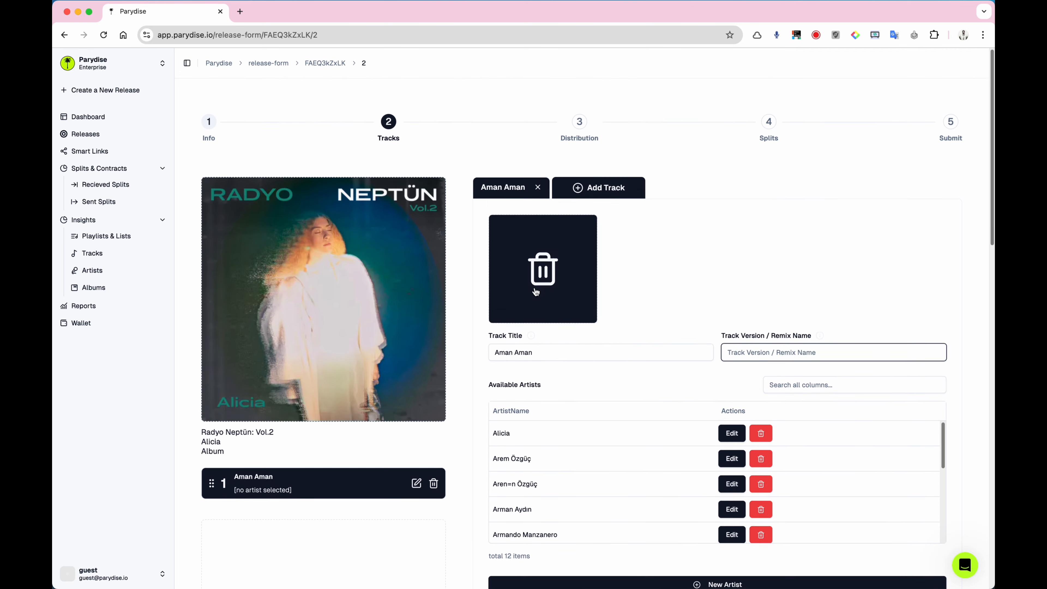
scroll(511, 326, "down", 15)
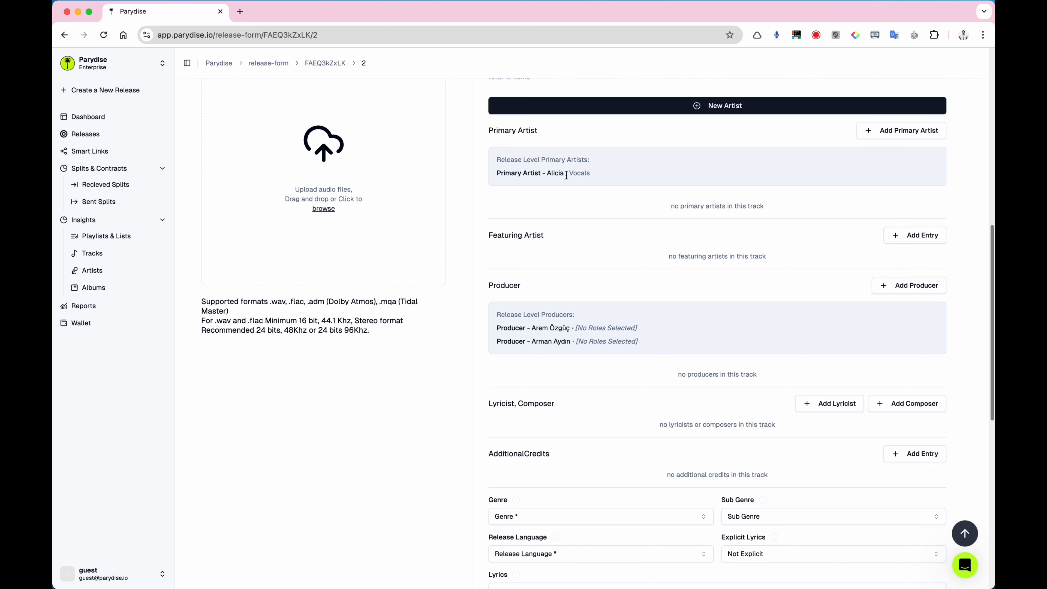
left_click(545, 216)
scroll(702, 260, "down", 2)
scroll(702, 266, "down", 2)
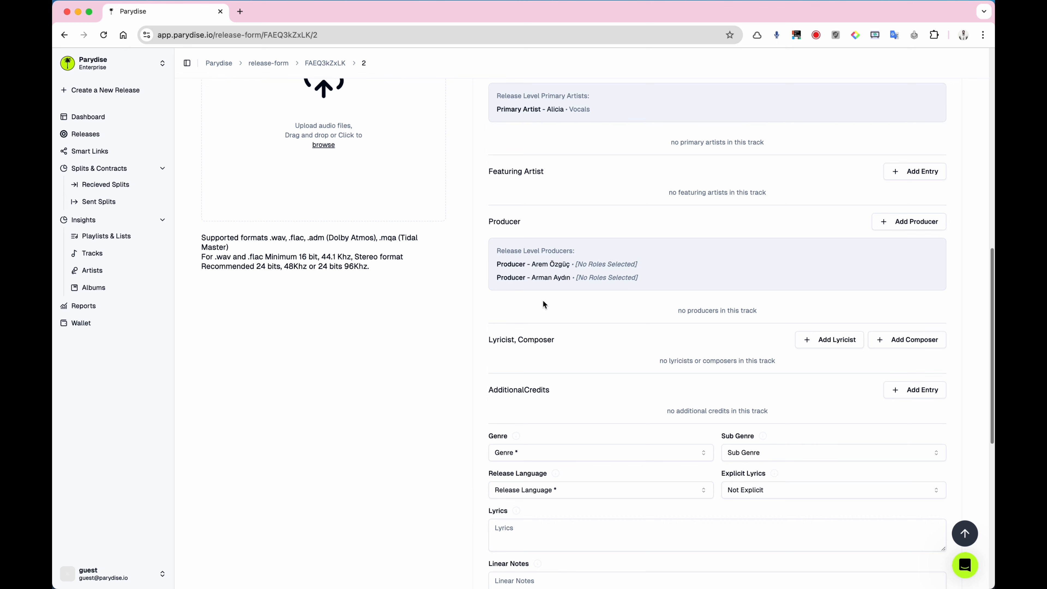
scroll(542, 299, "down", 9)
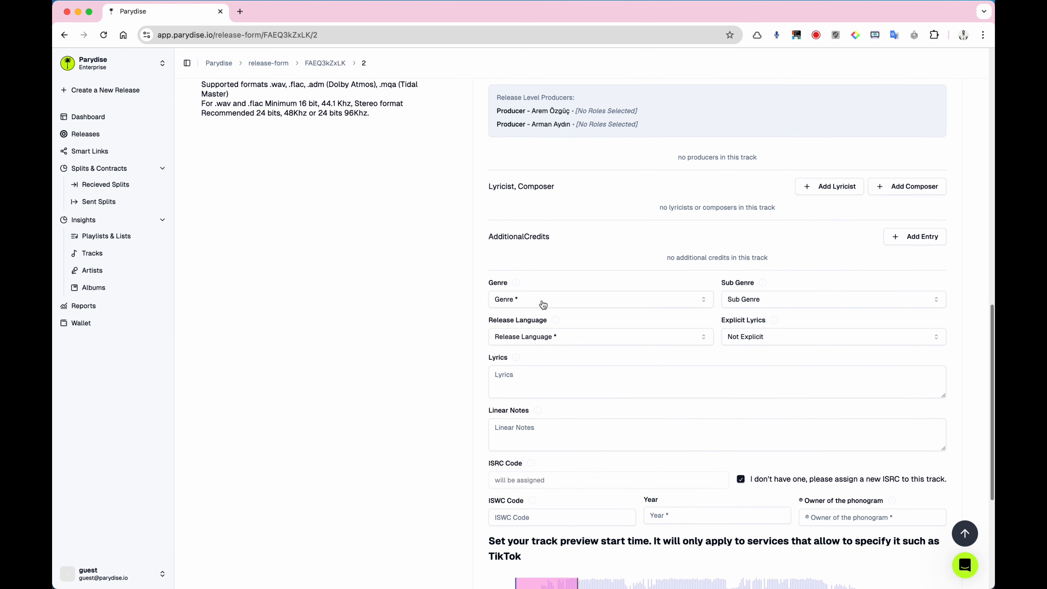
scroll(542, 301, "up", 20)
scroll(497, 262, "down", 20)
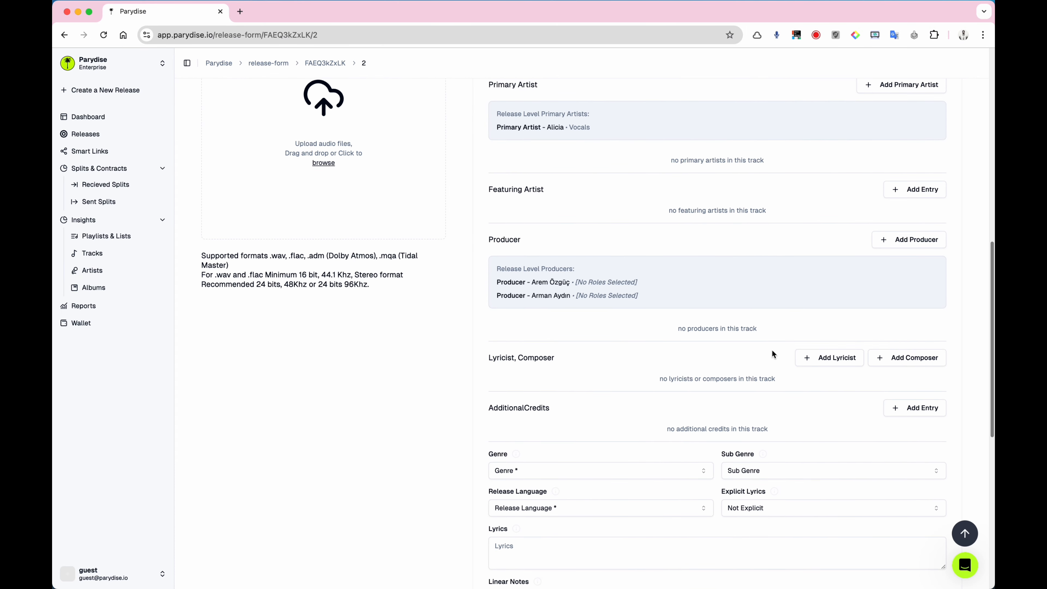
- Add a lyricist entry to the Aman Aman track and look through the available artists for it
left_click(818, 359)
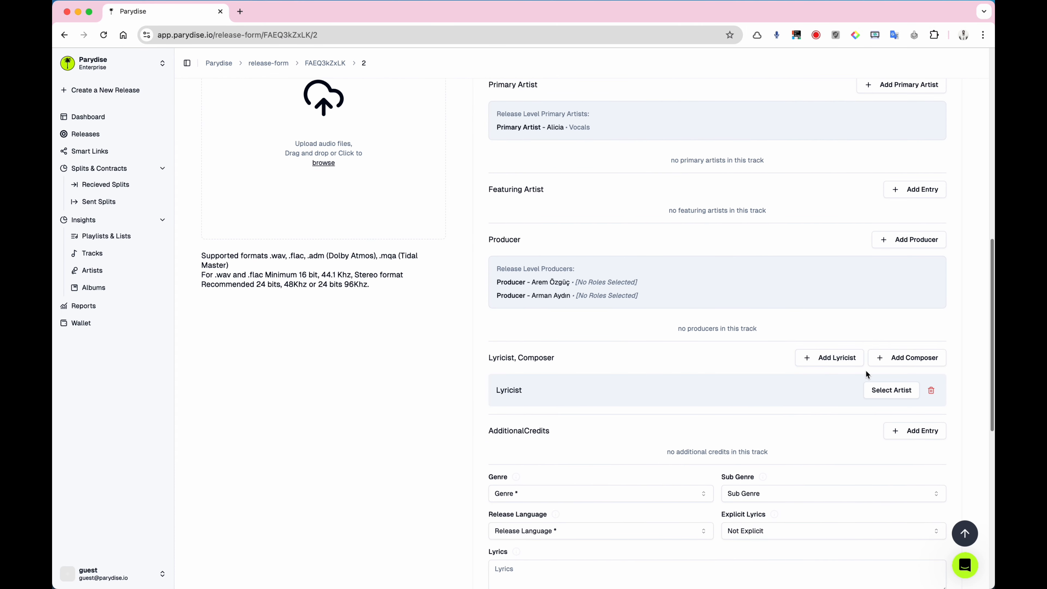
left_click(879, 392)
scroll(880, 449, "down", 5)
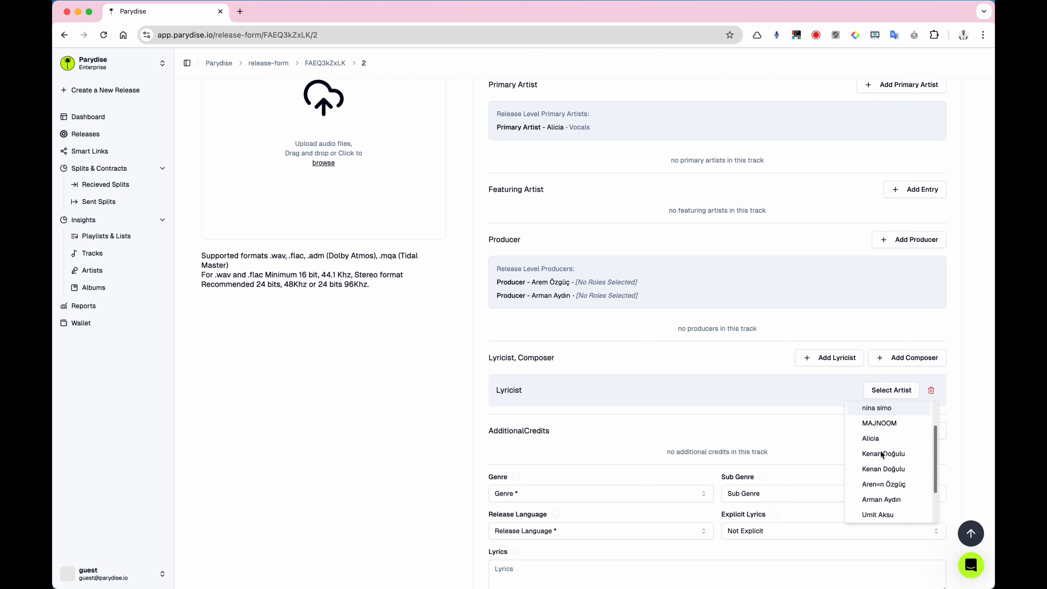
scroll(880, 453, "up", 2)
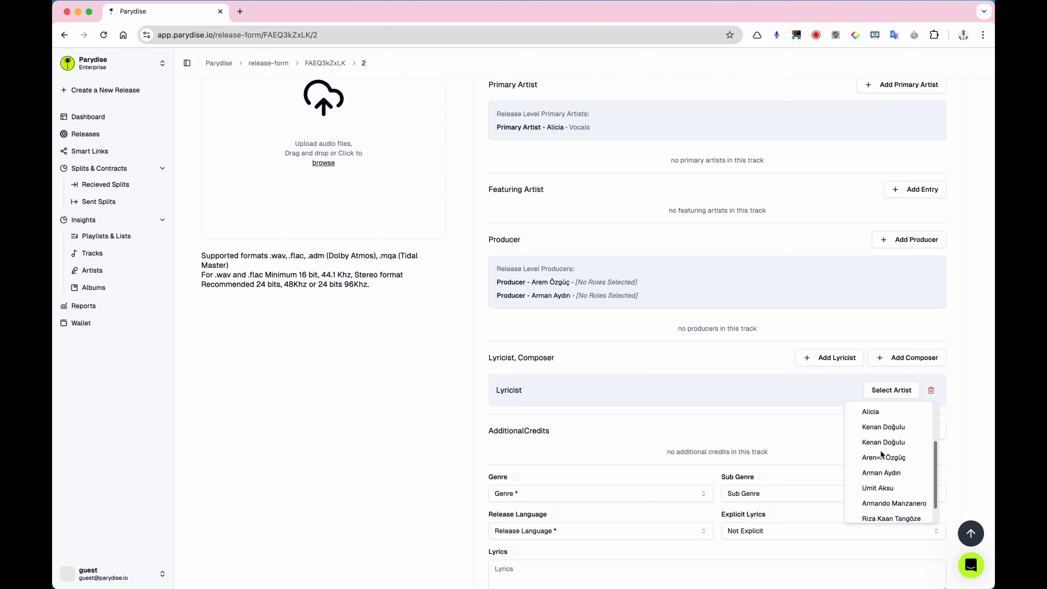
scroll(881, 451, "up", 3)
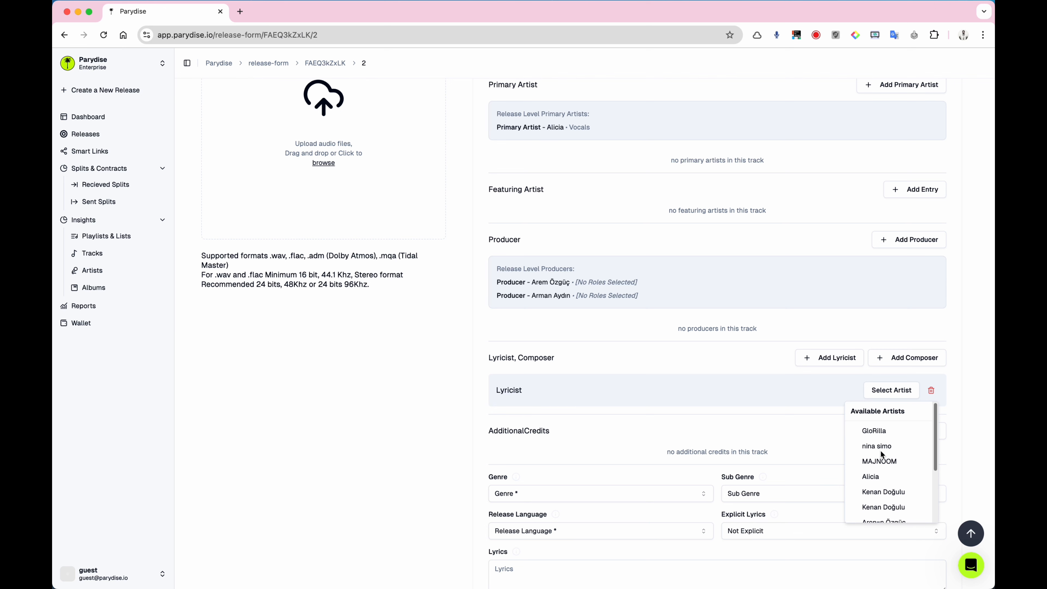
scroll(881, 451, "down", 2)
scroll(881, 451, "down", 4)
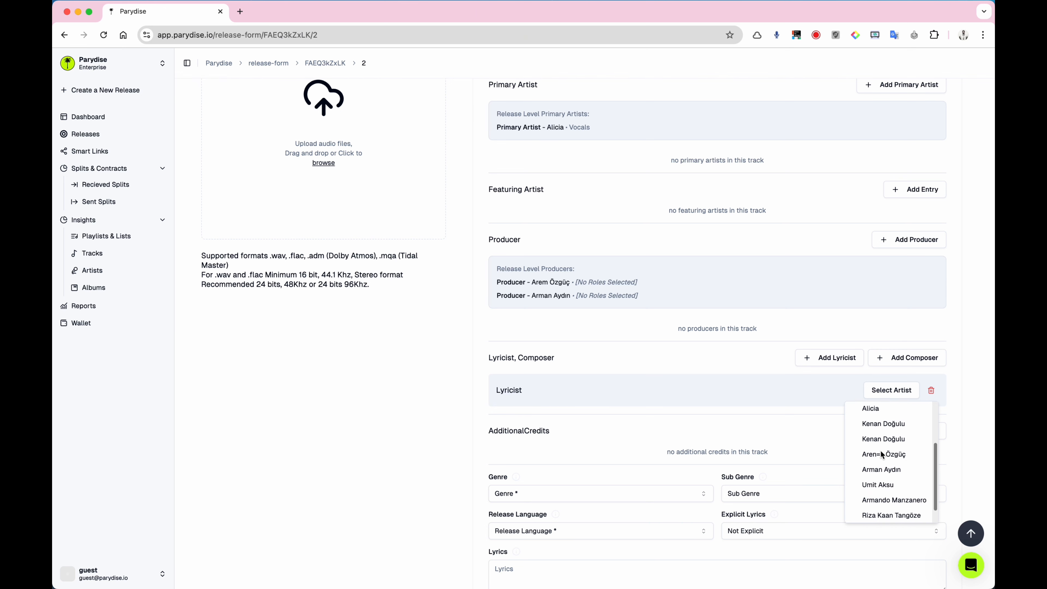
left_click(777, 386)
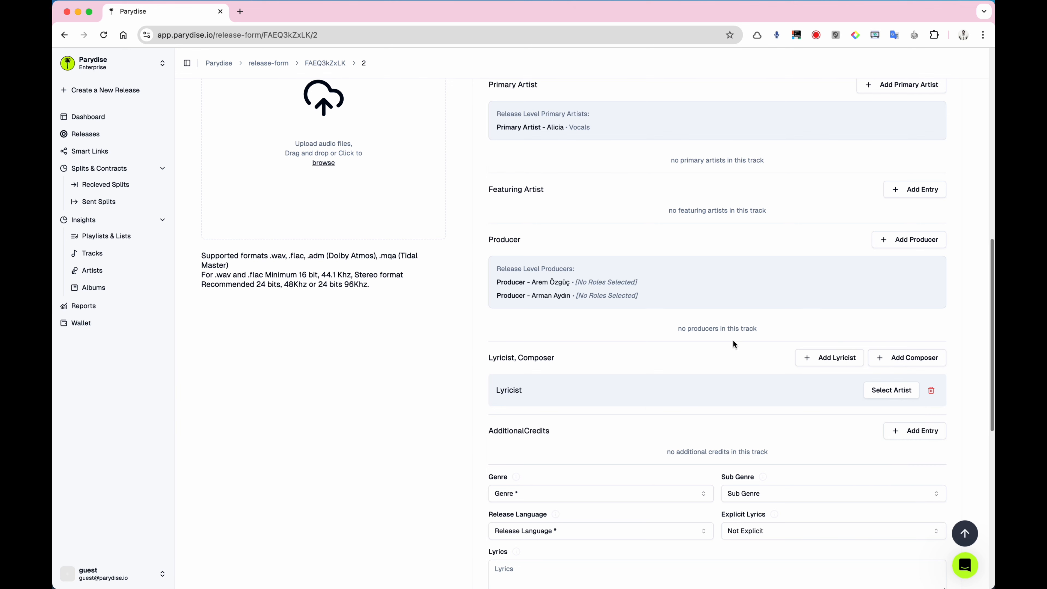
- Create a new artist named Ari Barokas, matched to the Ari Barokas profiles on Spotify and YouTube Music
scroll(731, 342, "up", 4)
left_click(726, 221)
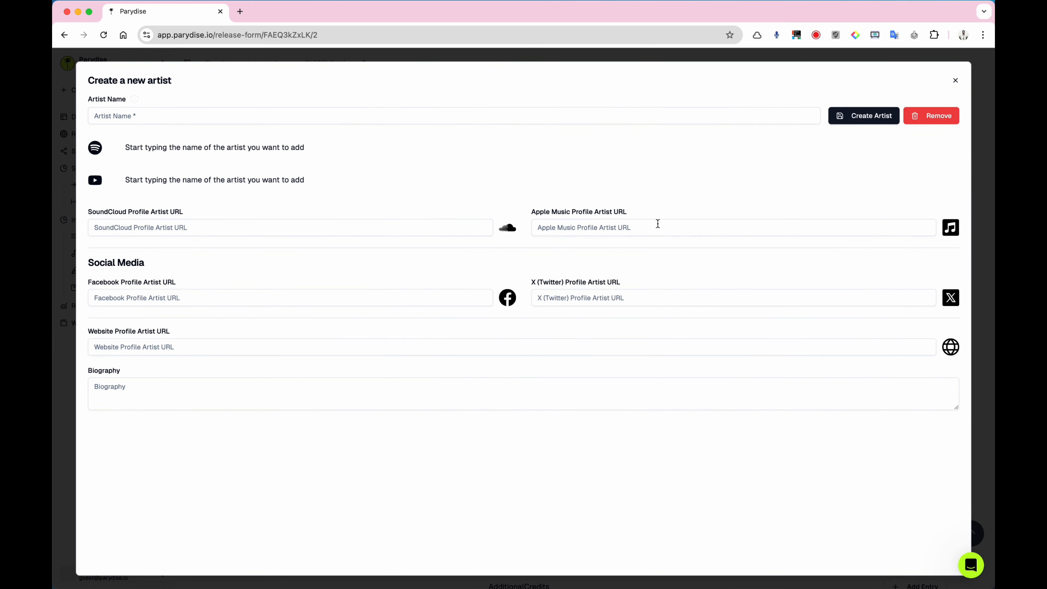
left_click(459, 115)
type("Ari ")
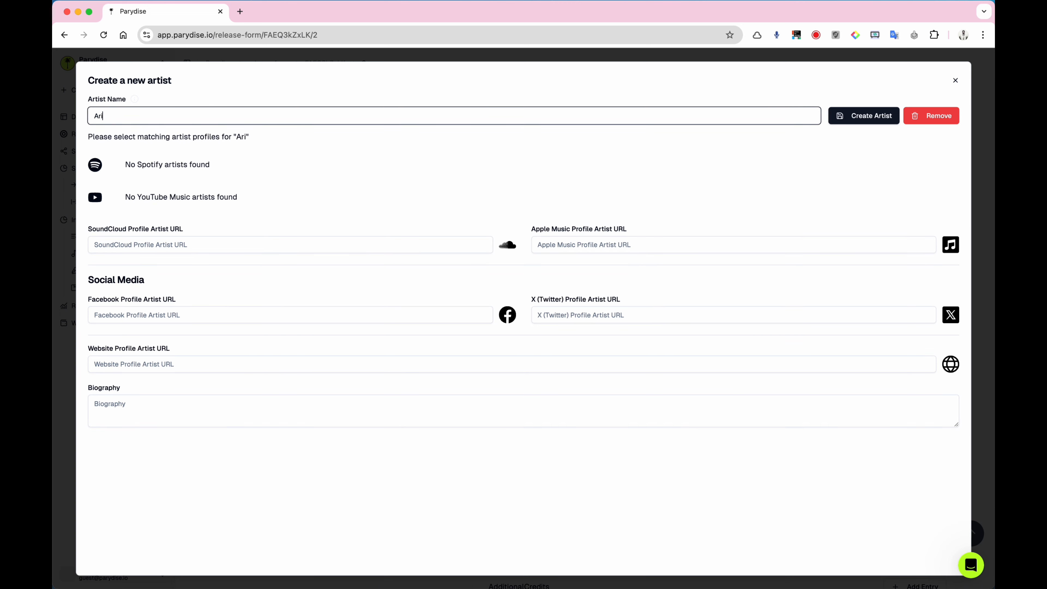
type("Barokas")
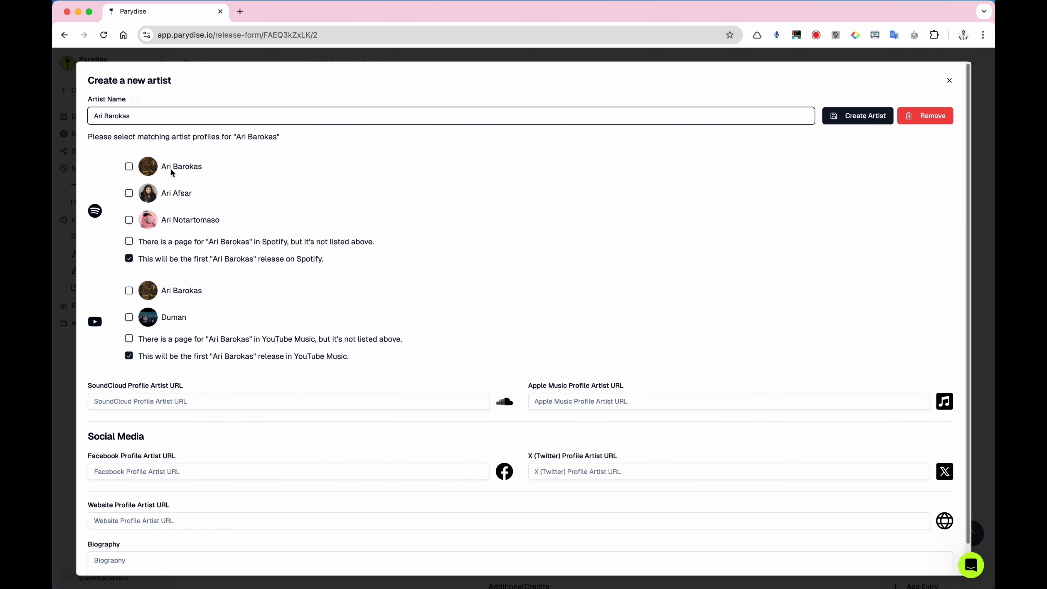
left_click(129, 166)
left_click(129, 290)
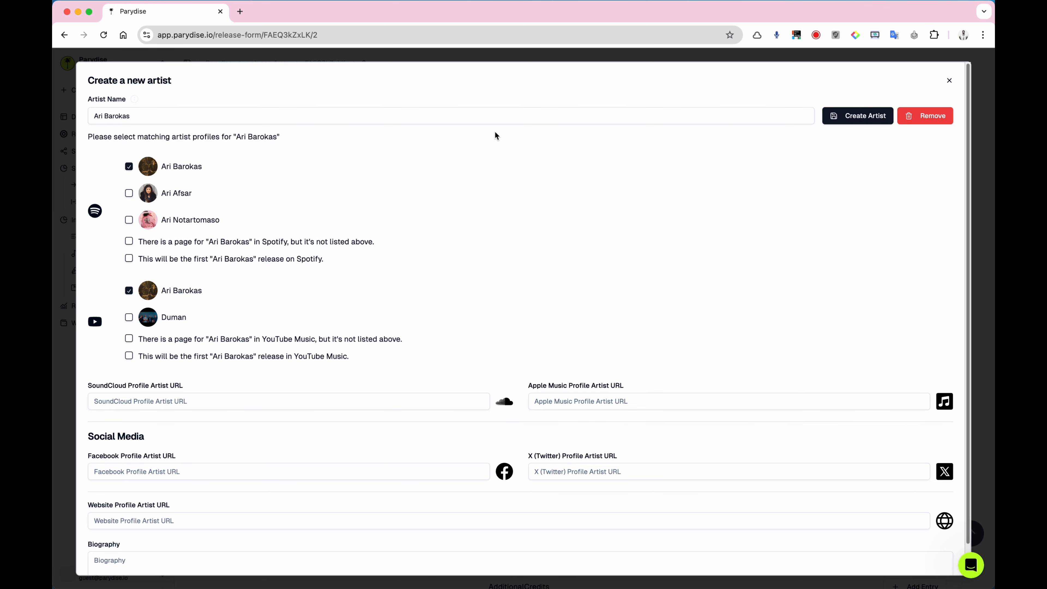
left_click(873, 119)
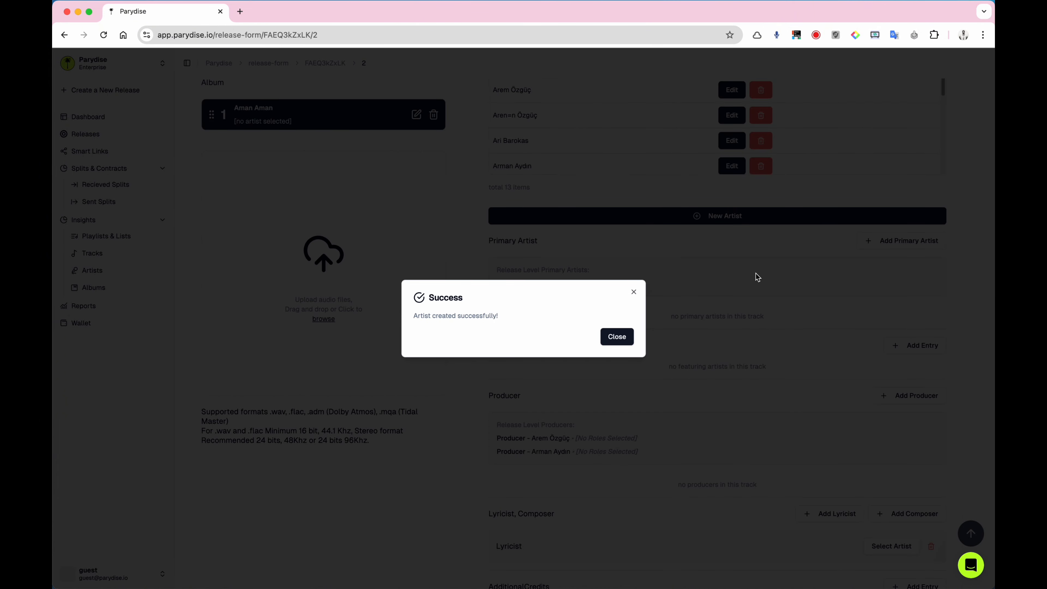
left_click(617, 336)
- Assign Ari Barokas to the track's lyricist entry
scroll(626, 430, "down", 4)
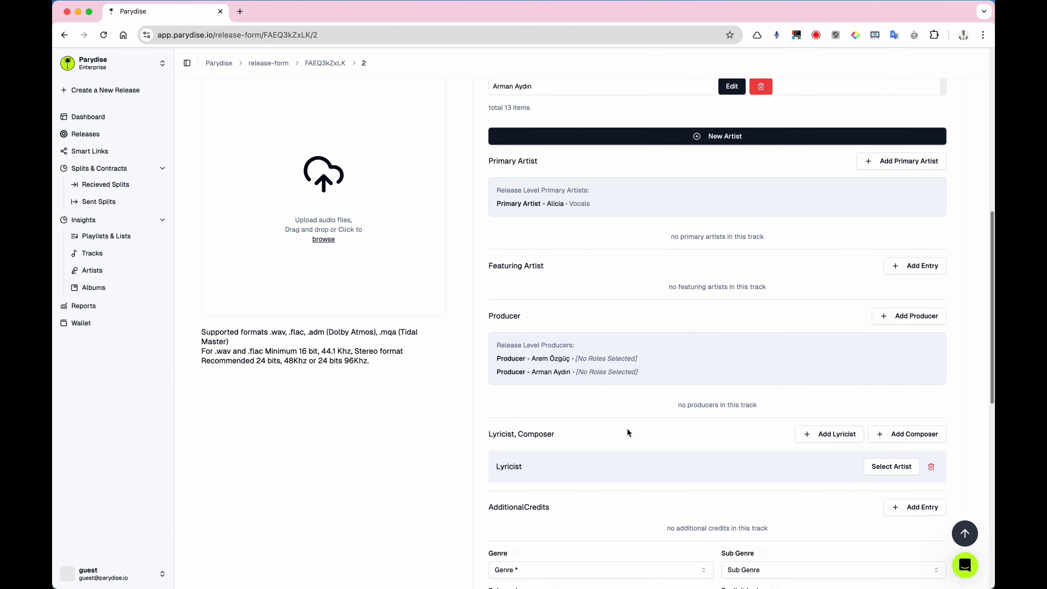
scroll(626, 428, "down", 3)
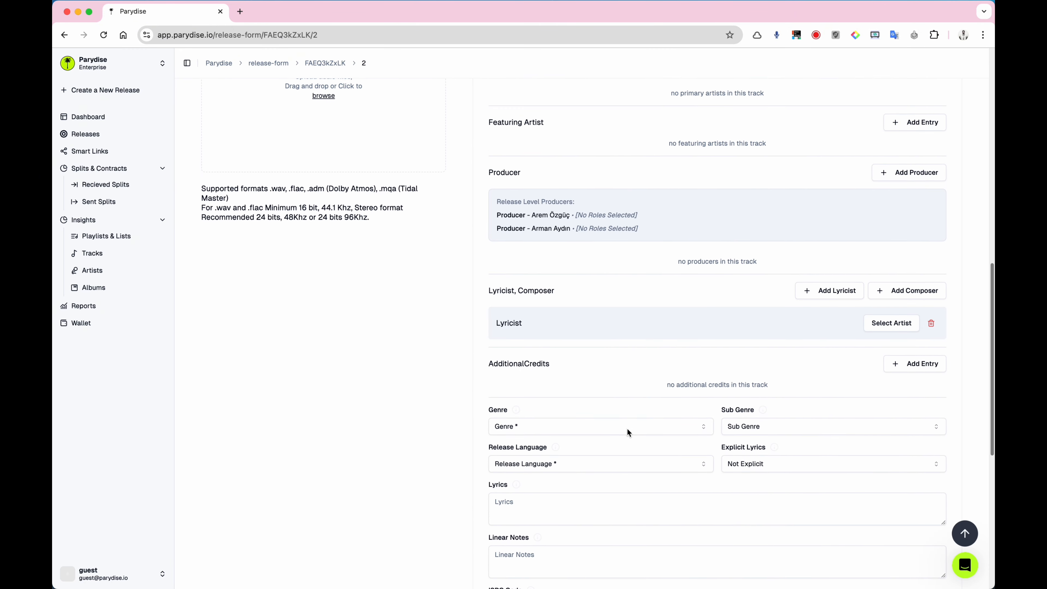
left_click(890, 314)
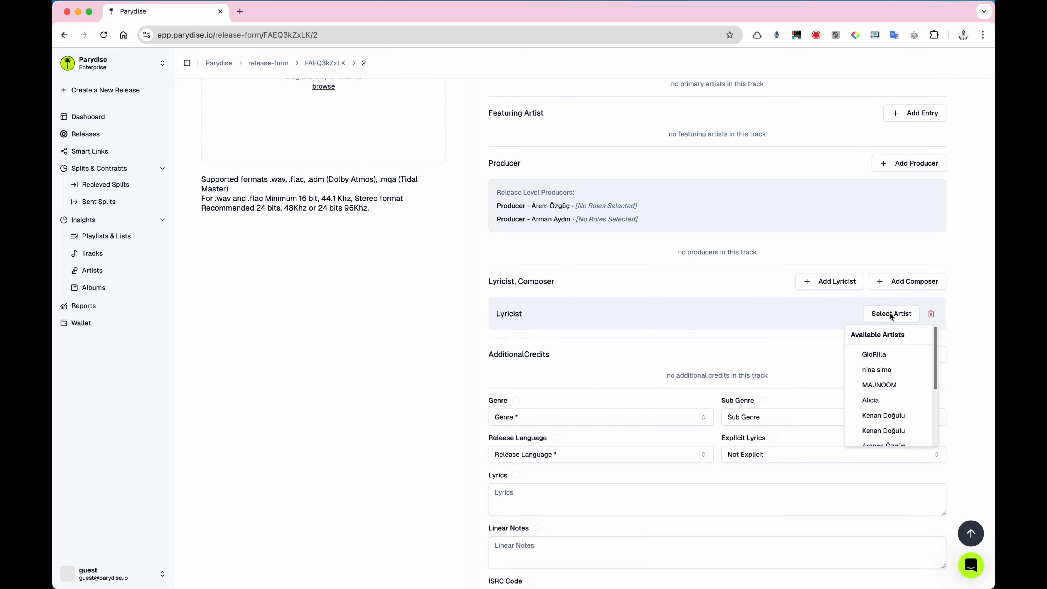
scroll(878, 380, "down", 5)
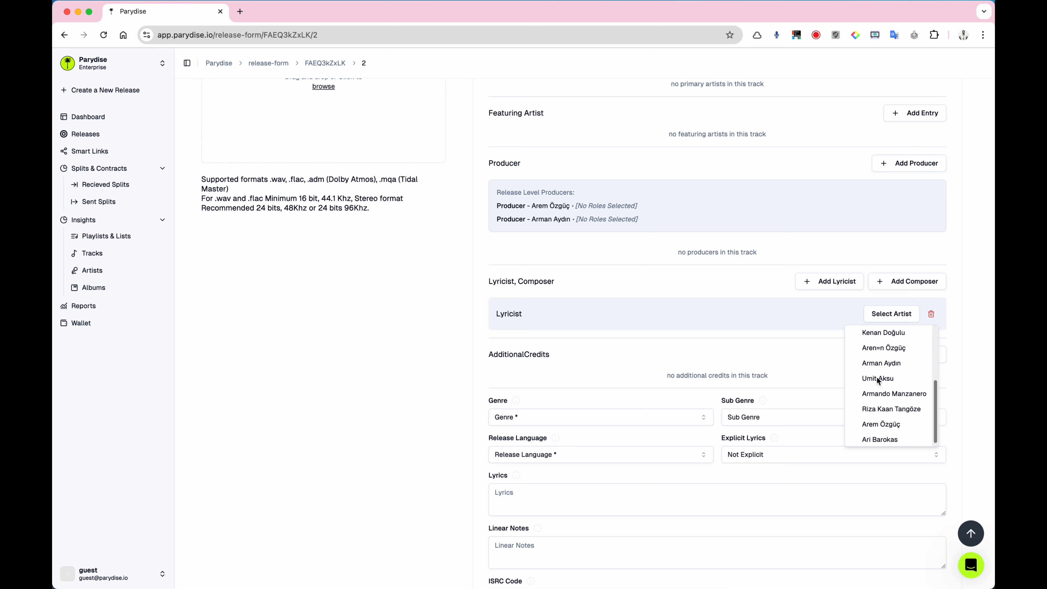
left_click(880, 439)
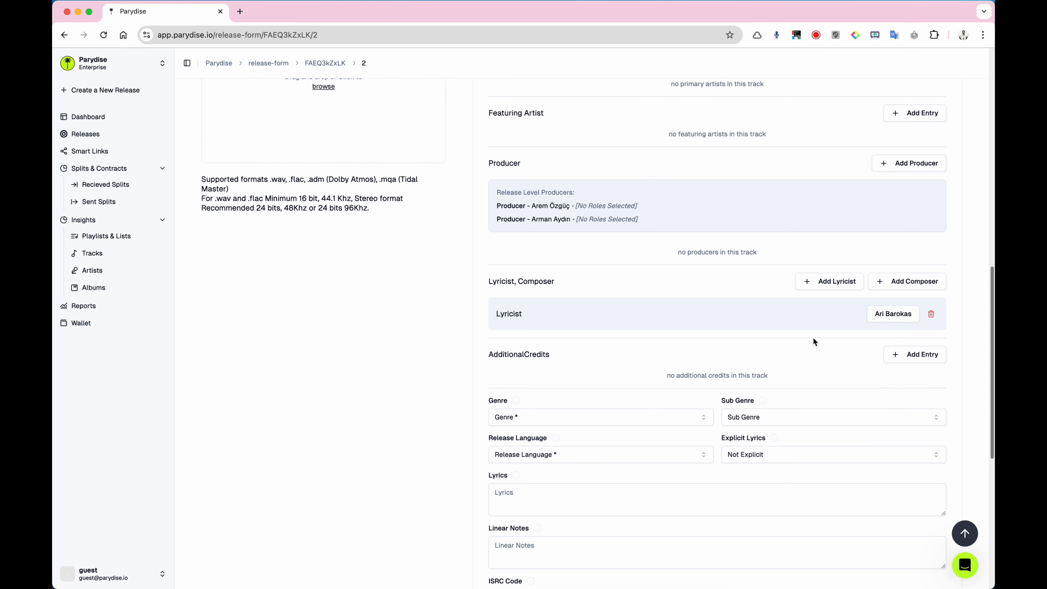
left_click(888, 287)
left_click(891, 352)
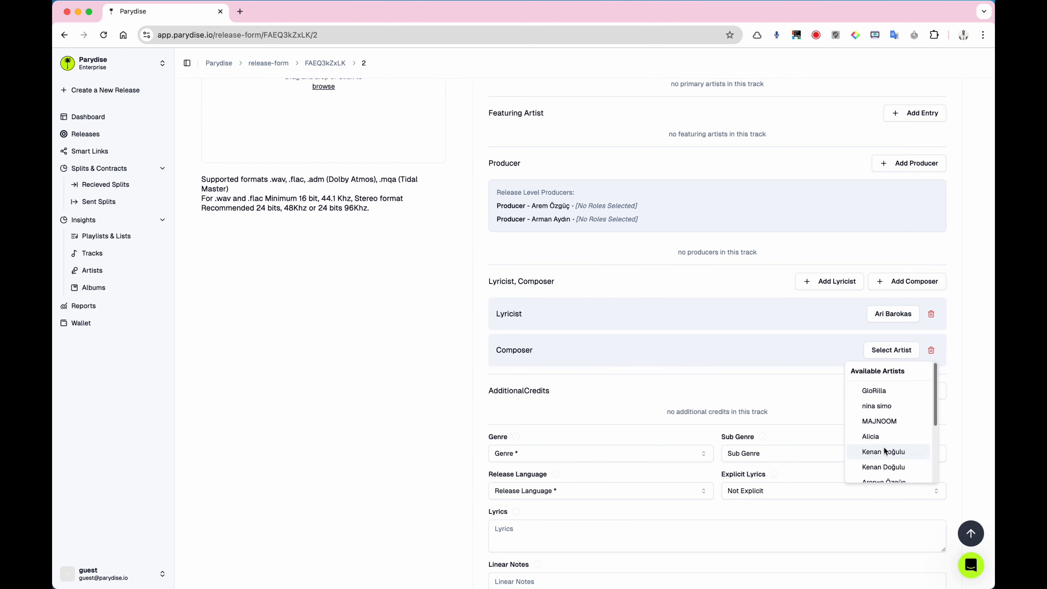
scroll(885, 448, "down", 5)
left_click(883, 473)
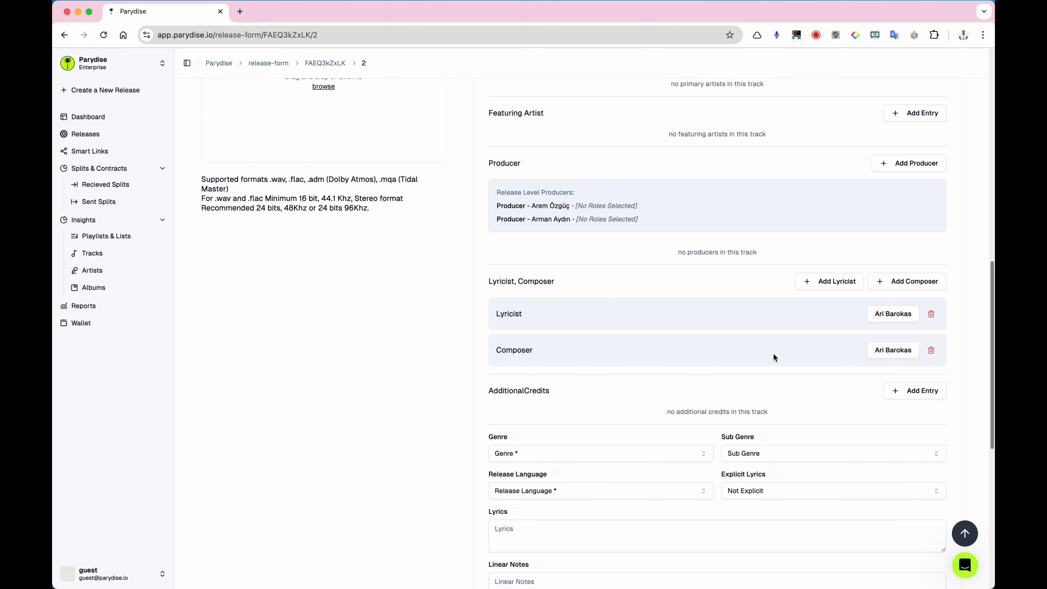
- Set the track's genre to Alternative/Indie Pop
scroll(798, 360, "down", 3)
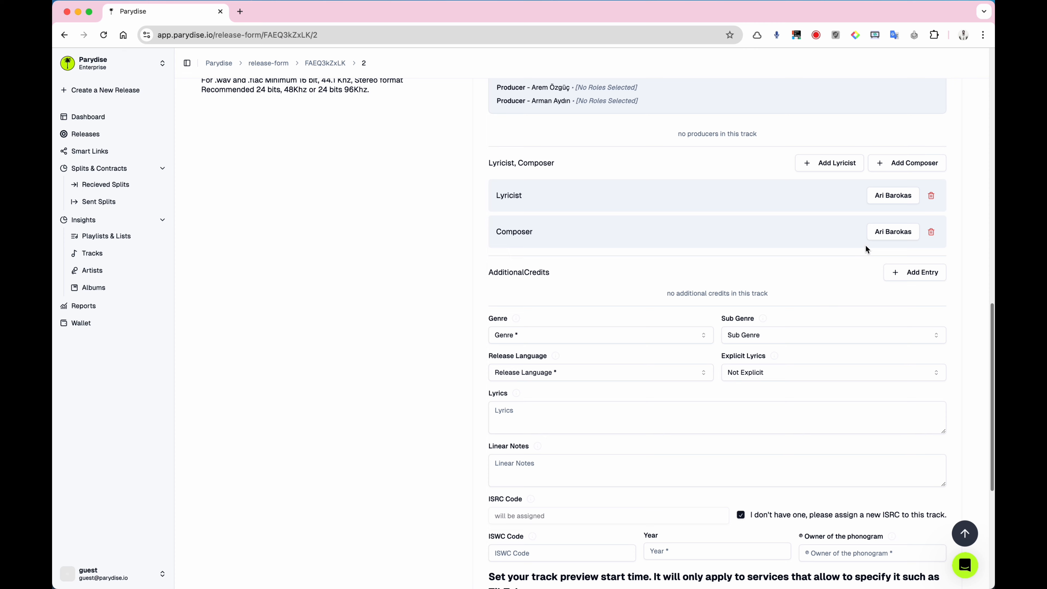
scroll(828, 279, "down", 3)
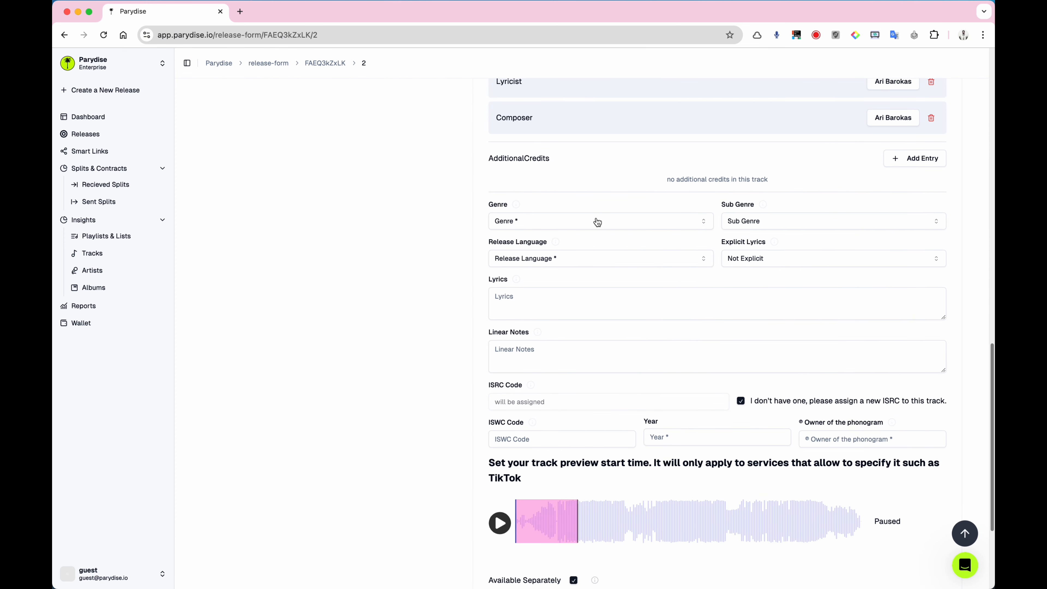
left_click(597, 222)
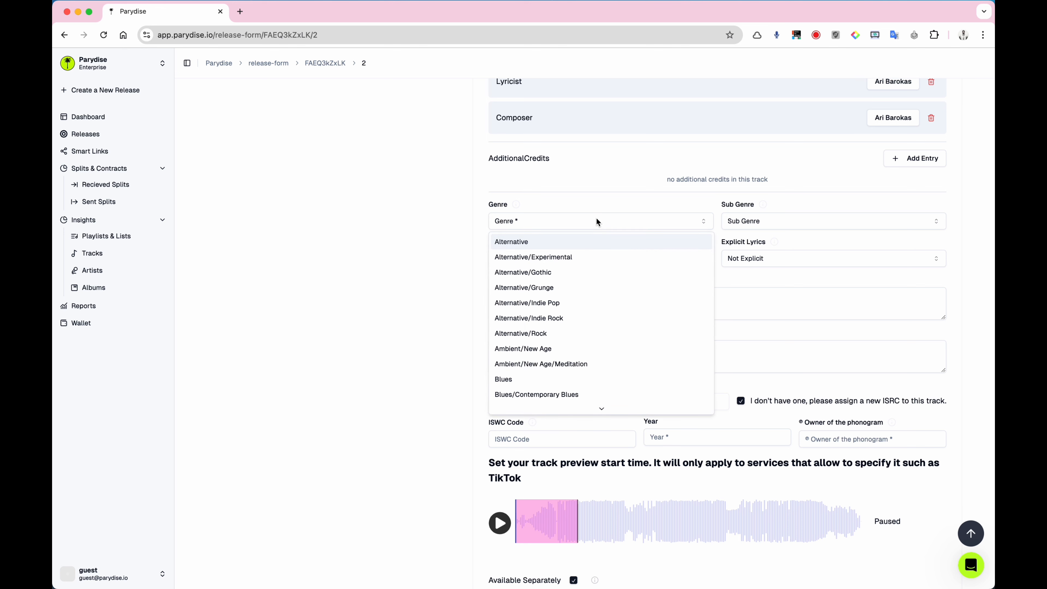
left_click(582, 305)
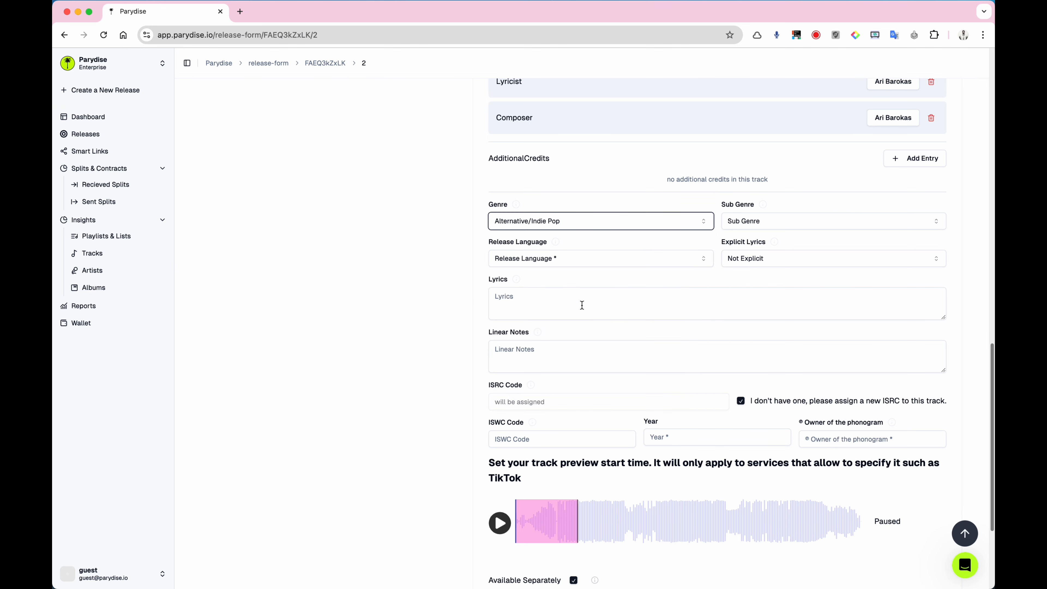
- Set the track's sub genre to Electronic/Chill Out
left_click(794, 222)
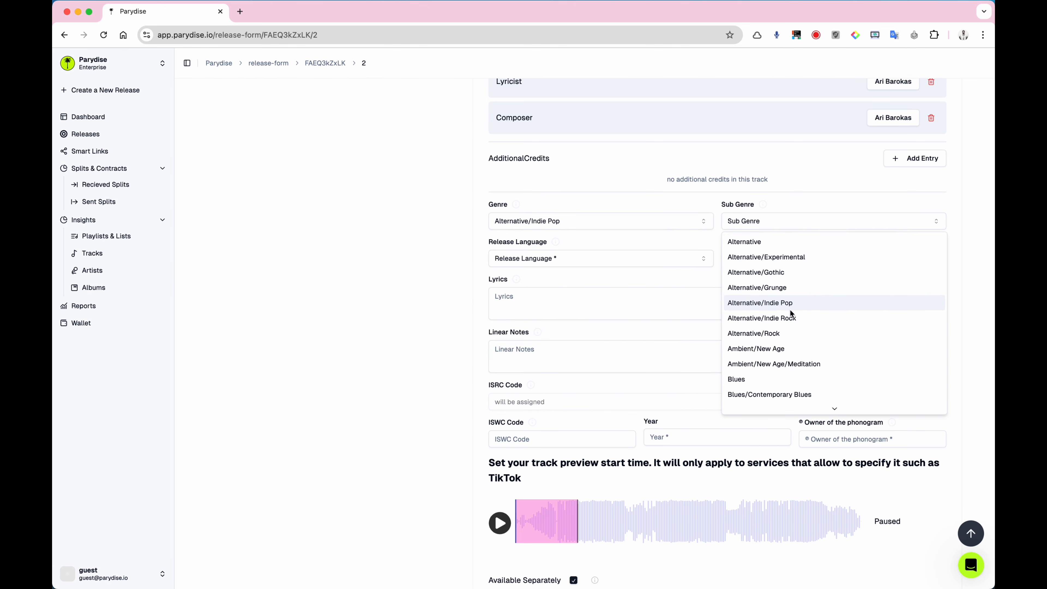
scroll(789, 308, "down", 5)
scroll(790, 313, "down", 10)
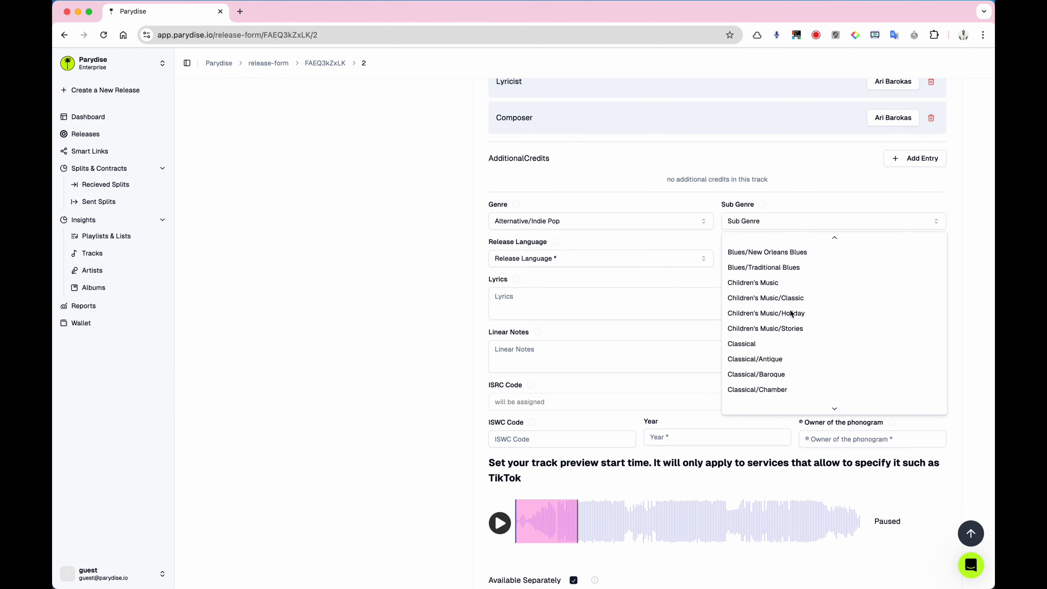
scroll(790, 312, "down", 5)
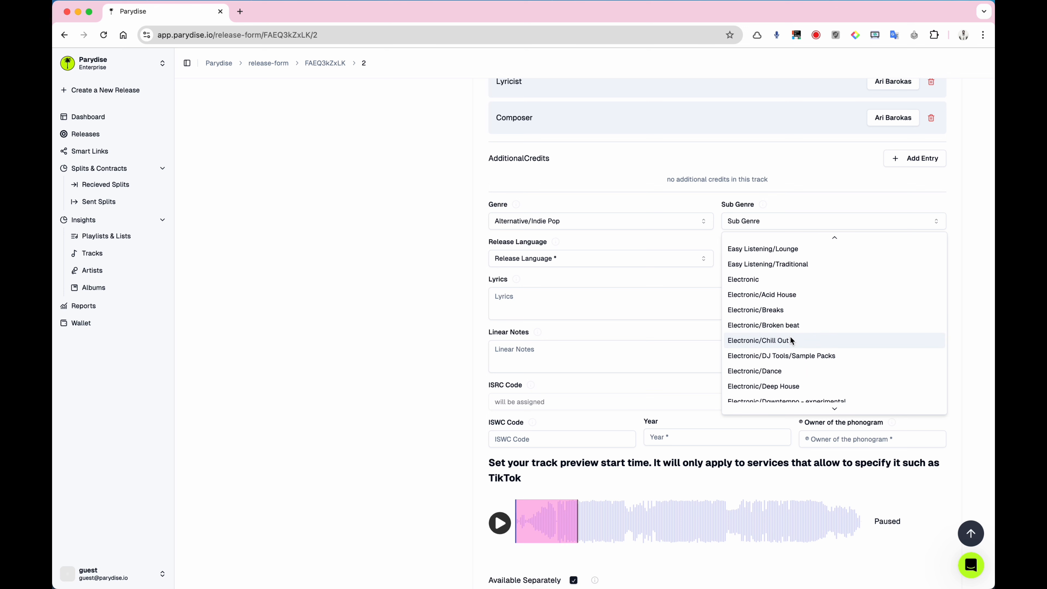
left_click(790, 340)
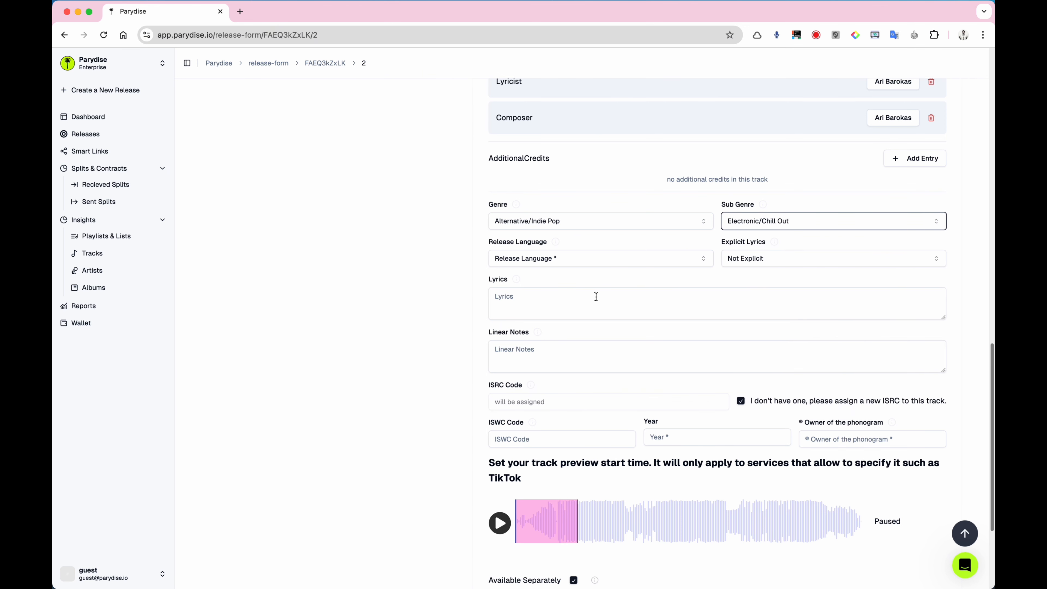
- Set the track's release language to Turkish
left_click(564, 262)
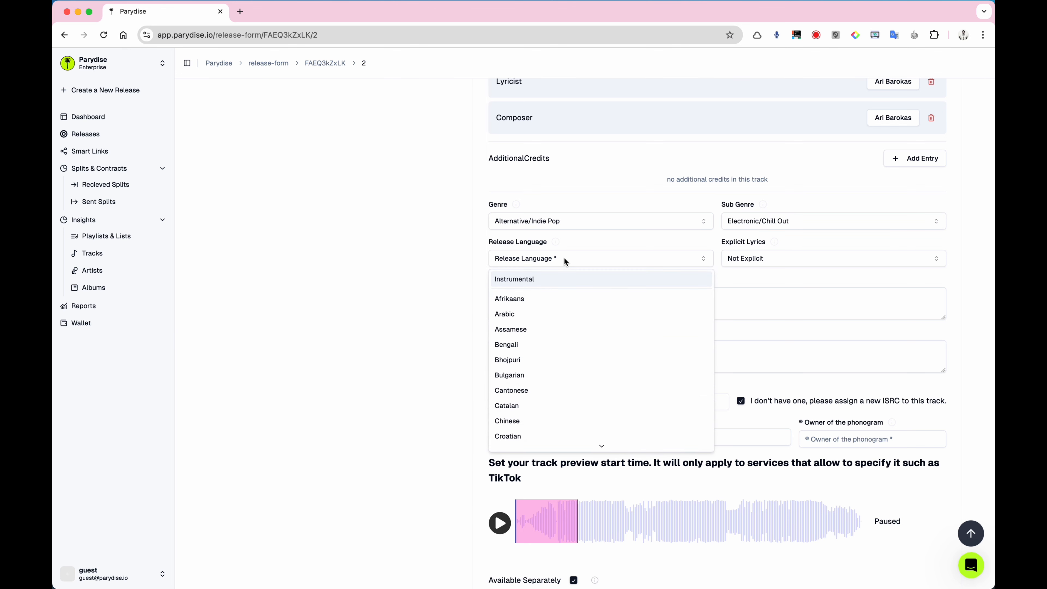
scroll(556, 363, "down", 5)
scroll(557, 362, "down", 15)
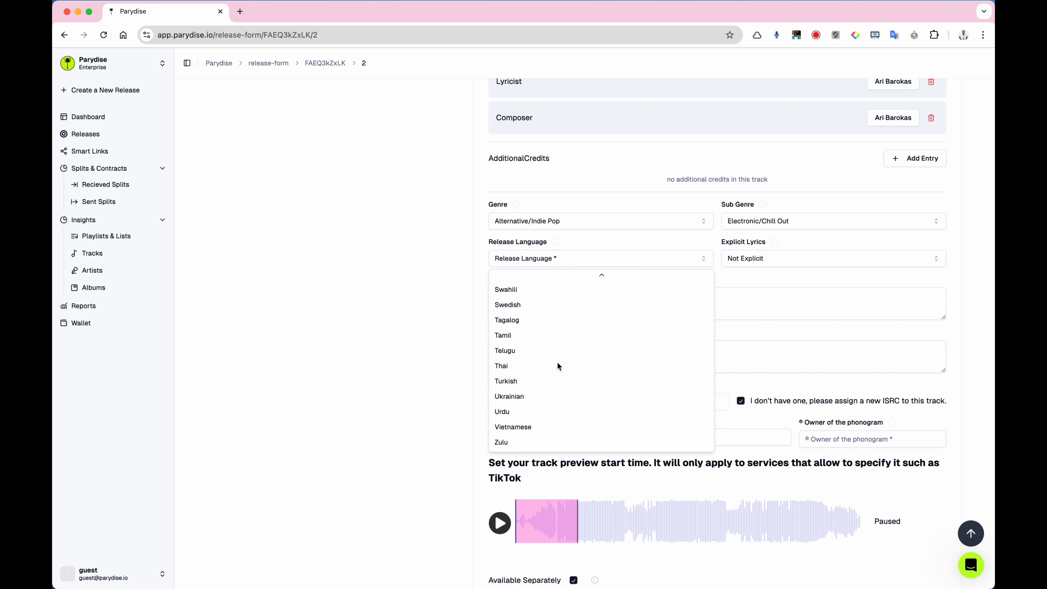
left_click(542, 382)
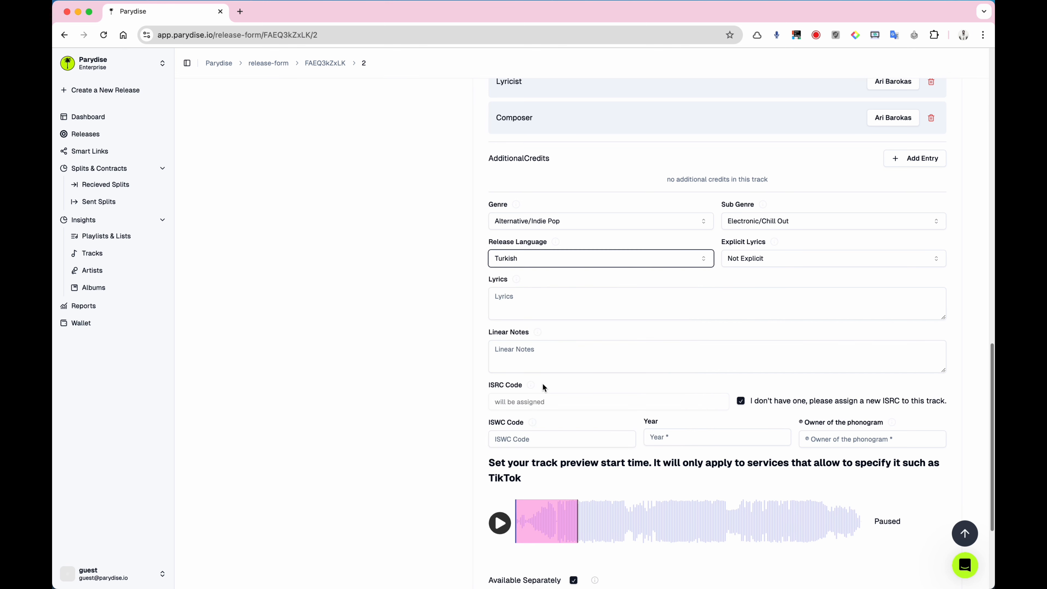
- Switch the track's release language to Instrumental as a trial, and return it to Turkish
left_click(533, 260)
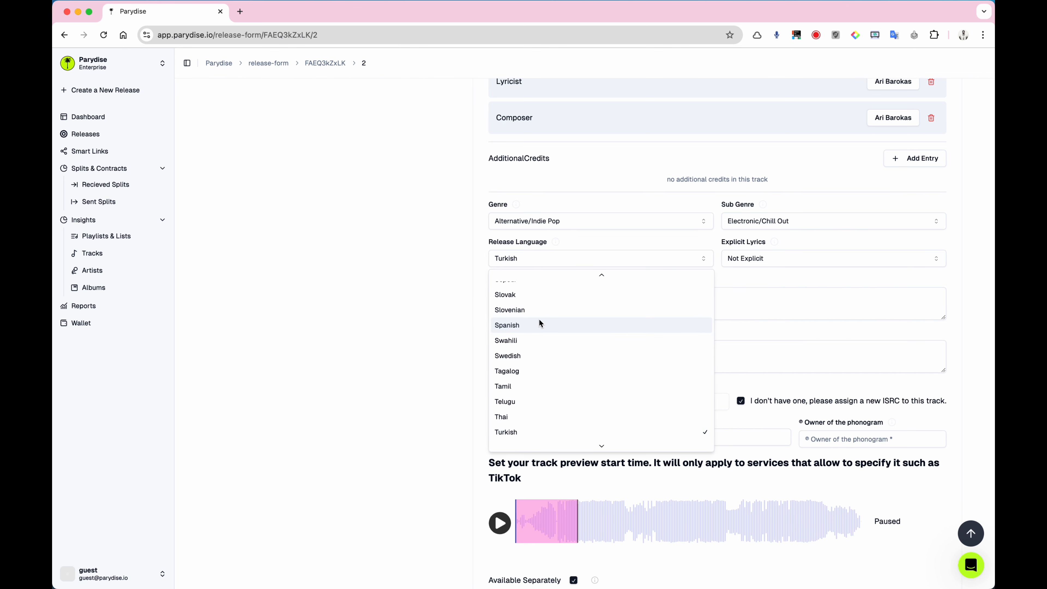
scroll(540, 323, "up", 15)
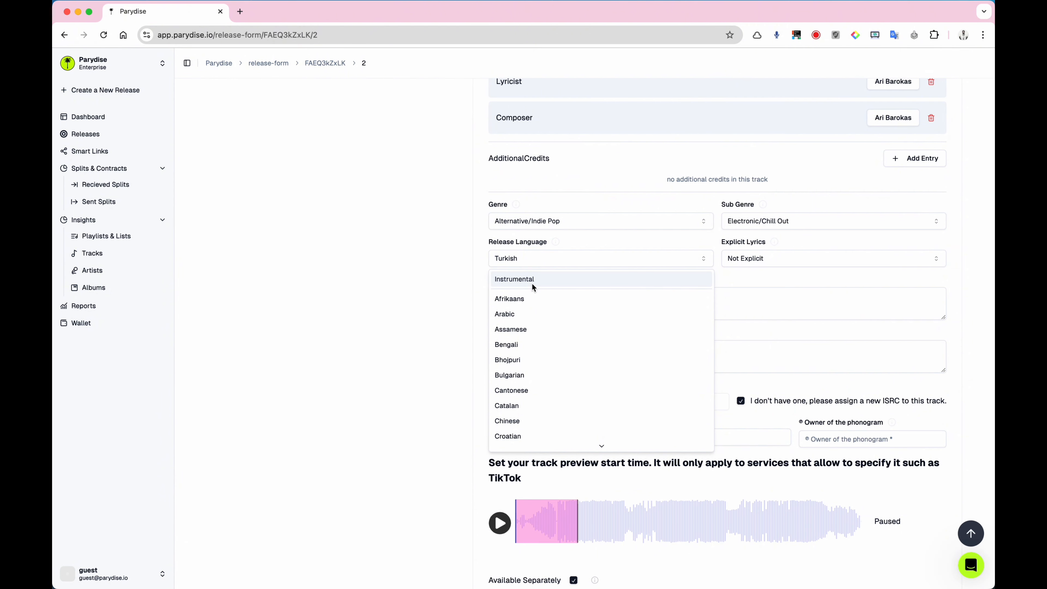
left_click(532, 283)
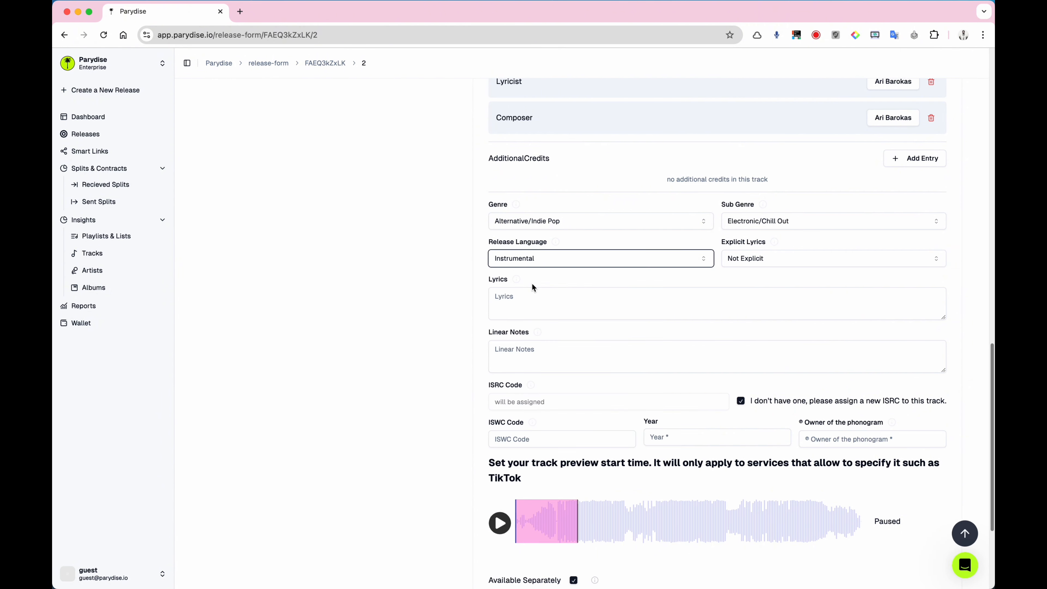
left_click(539, 260)
scroll(543, 354, "down", 10)
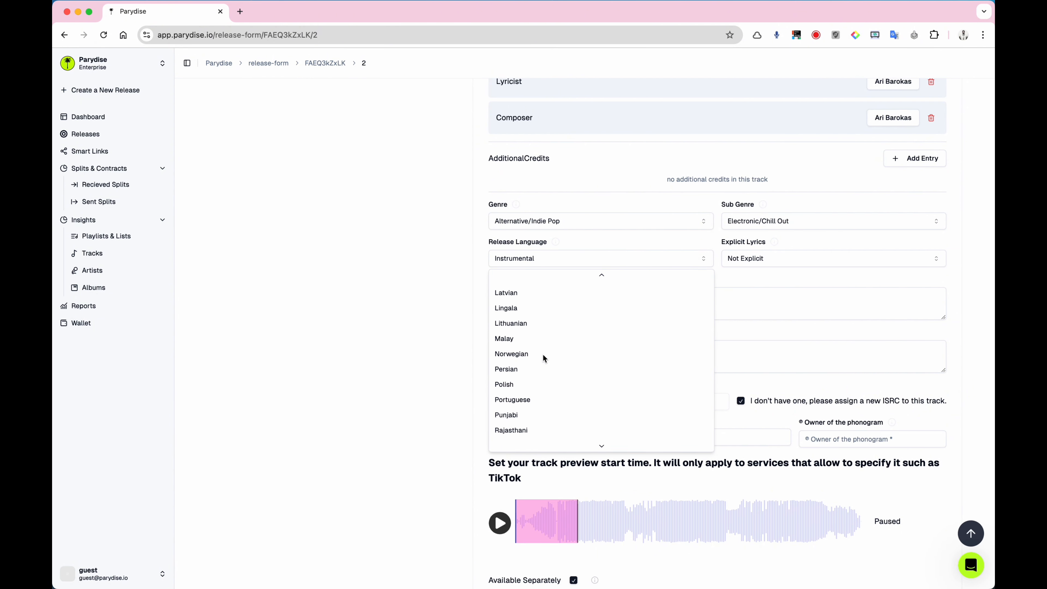
scroll(543, 353, "down", 5)
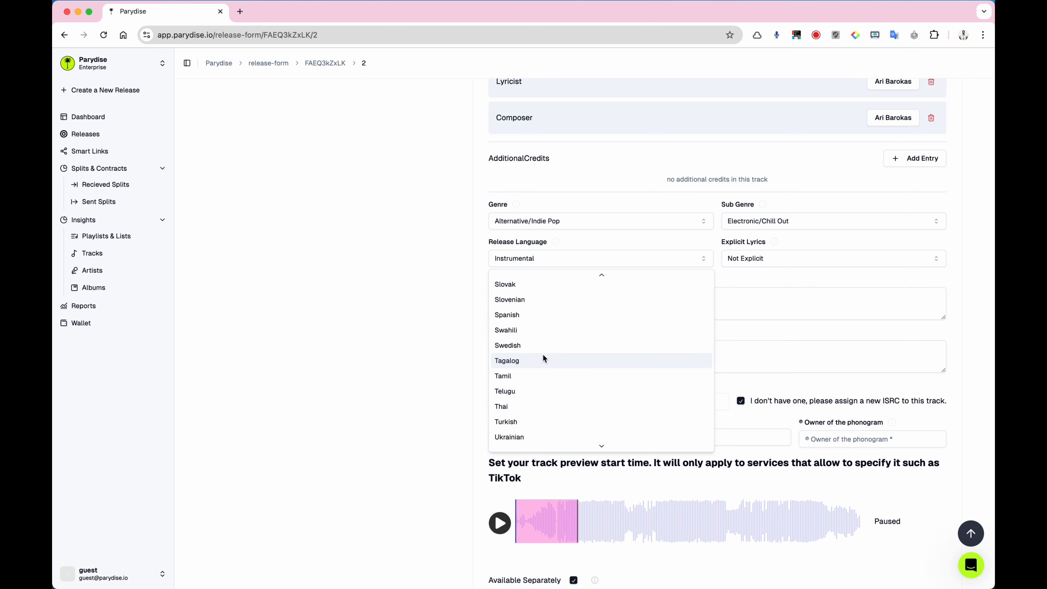
left_click(531, 422)
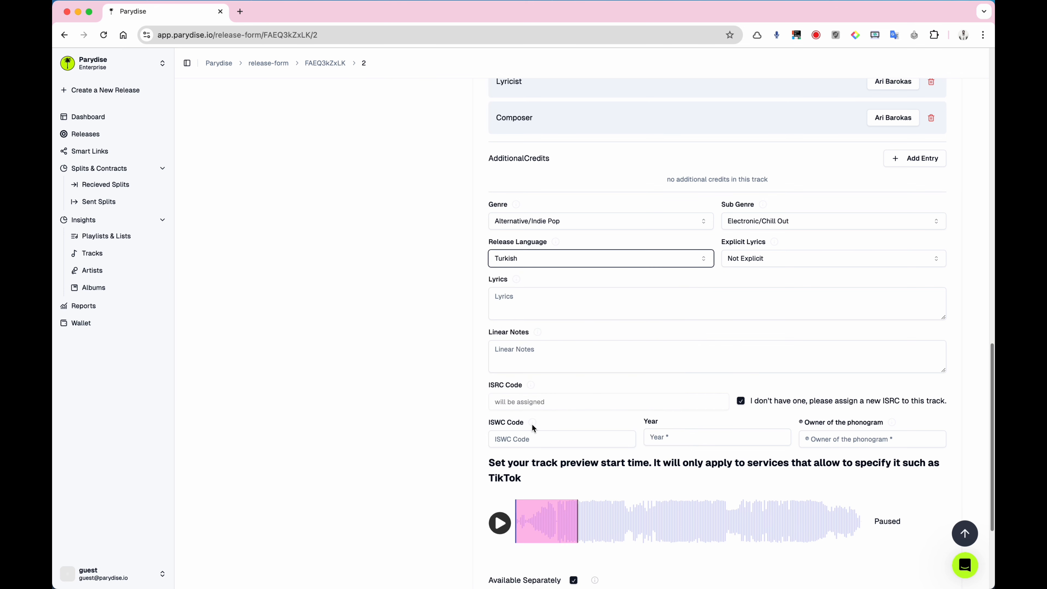
- Choose Not Explicit as the track's explicit lyrics setting
left_click(765, 263)
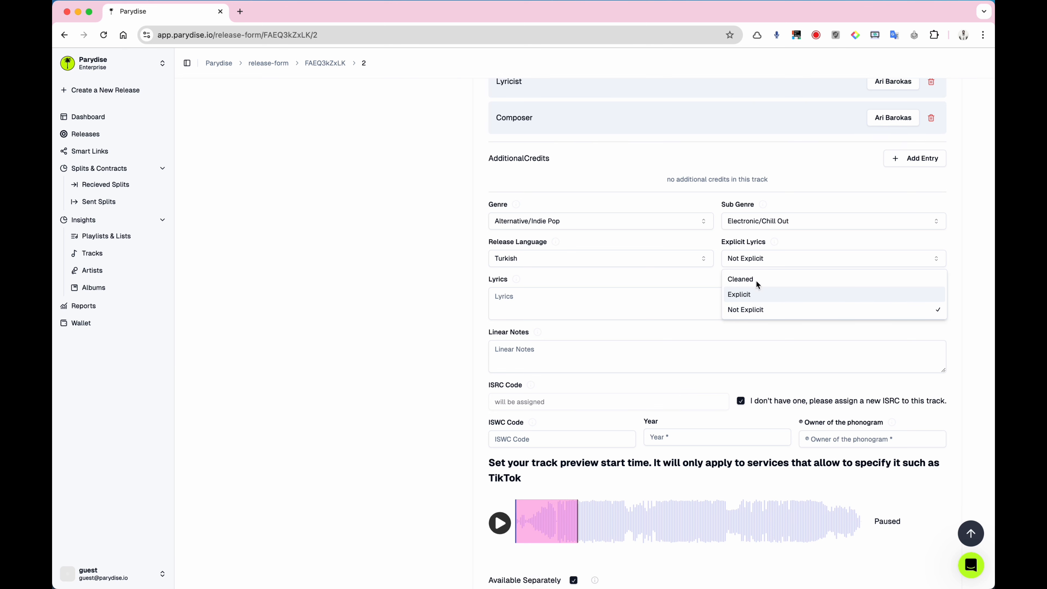
left_click(760, 309)
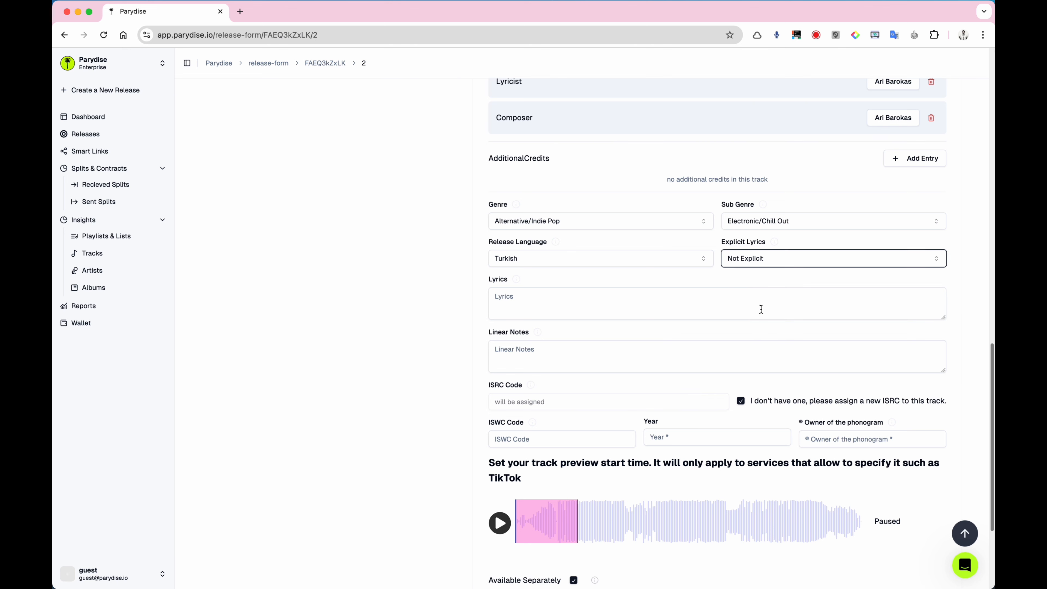
- Switch to Finder and open Radyo_Neptün_Künye.pdf, which holds the song lyrics and credits
left_click(712, 307)
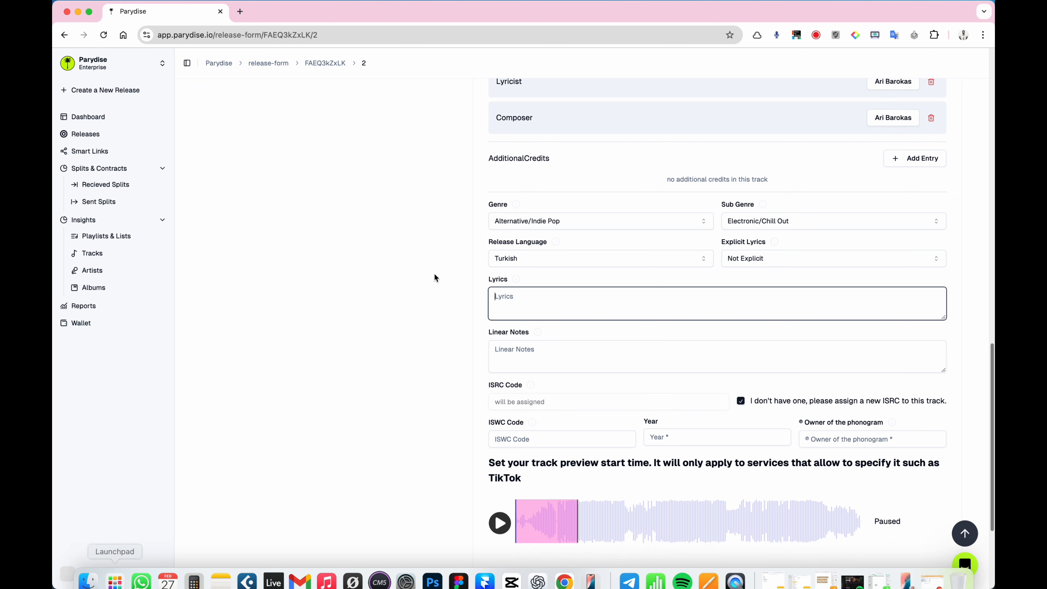
left_click(512, 353)
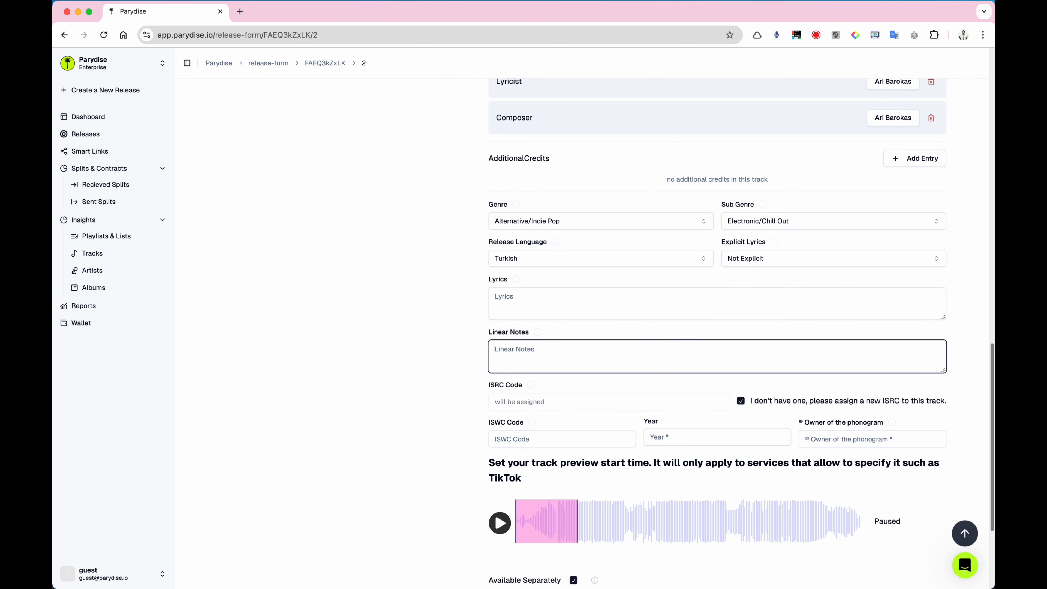
left_click(89, 571)
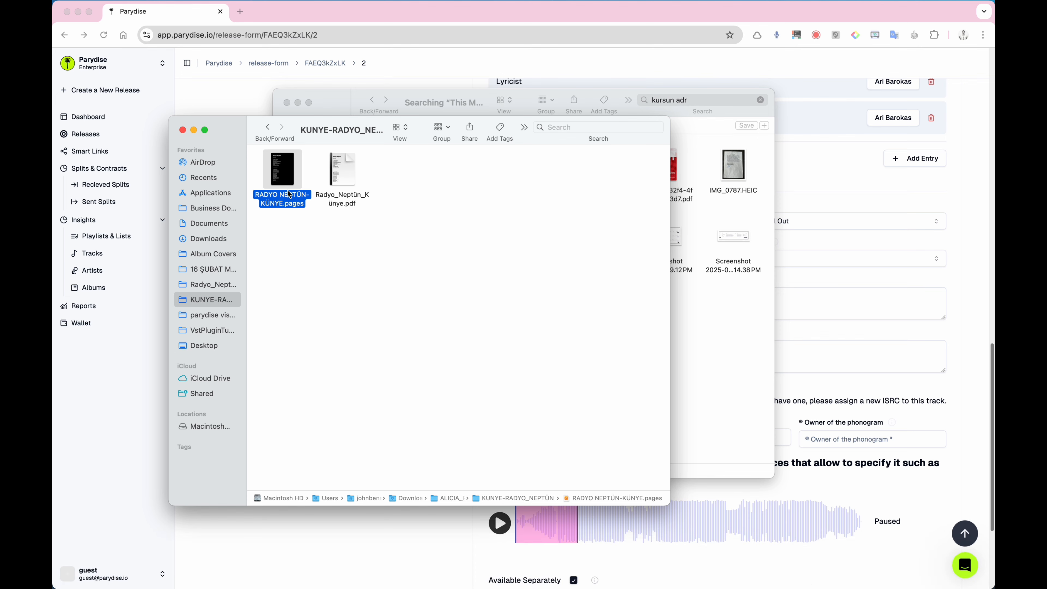
left_click(340, 162)
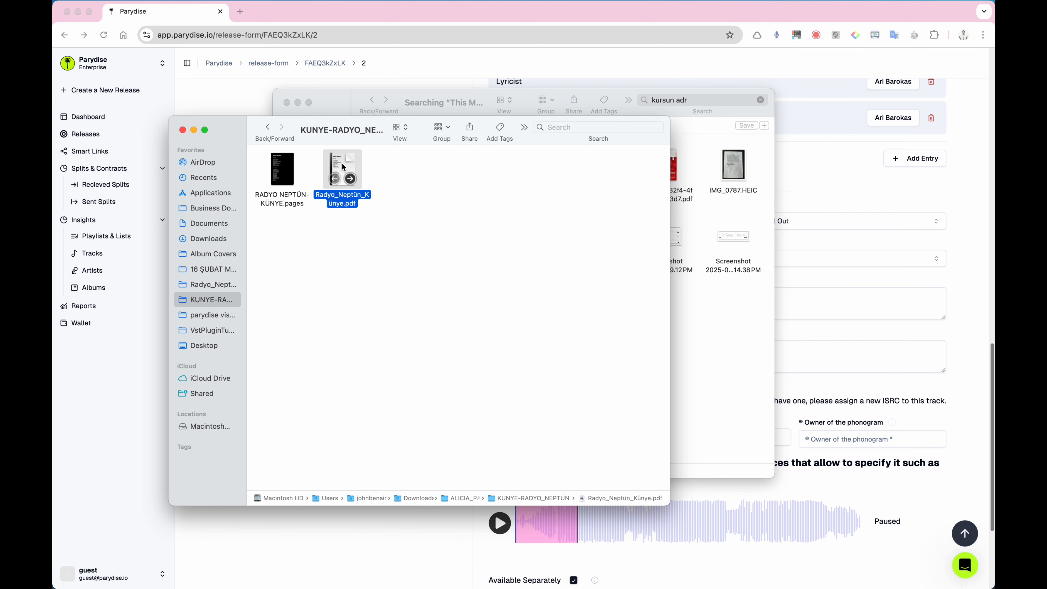
double_click(341, 162)
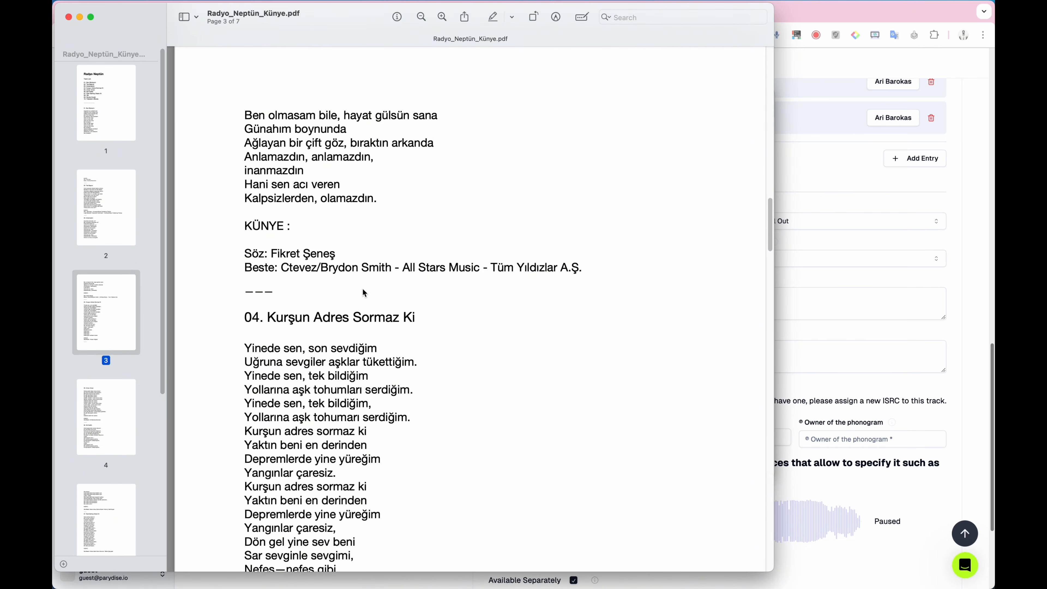
- Copy the full lyrics of 05. Aman Aman from the PDF and paste them into the track's Linear Notes in Parydise
scroll(364, 292, "up", 15)
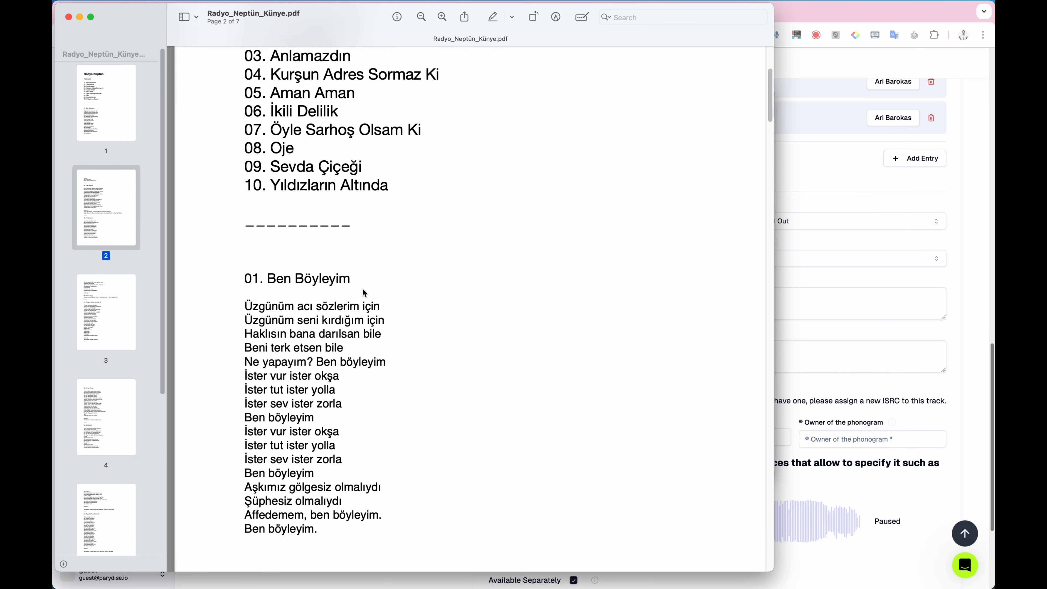
scroll(363, 290, "down", 20)
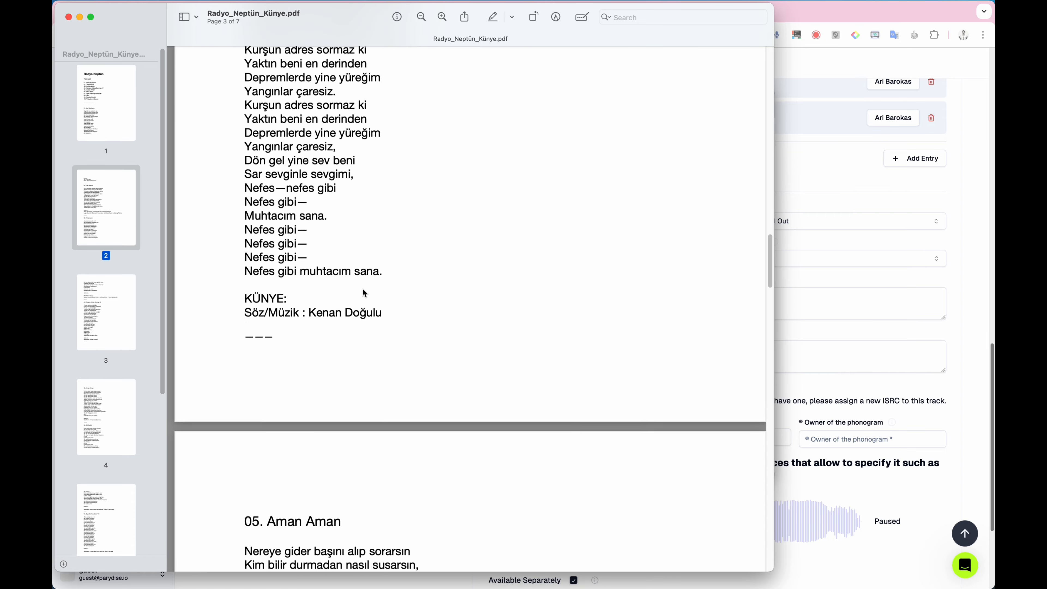
scroll(363, 292, "up", 4)
scroll(363, 291, "down", 12)
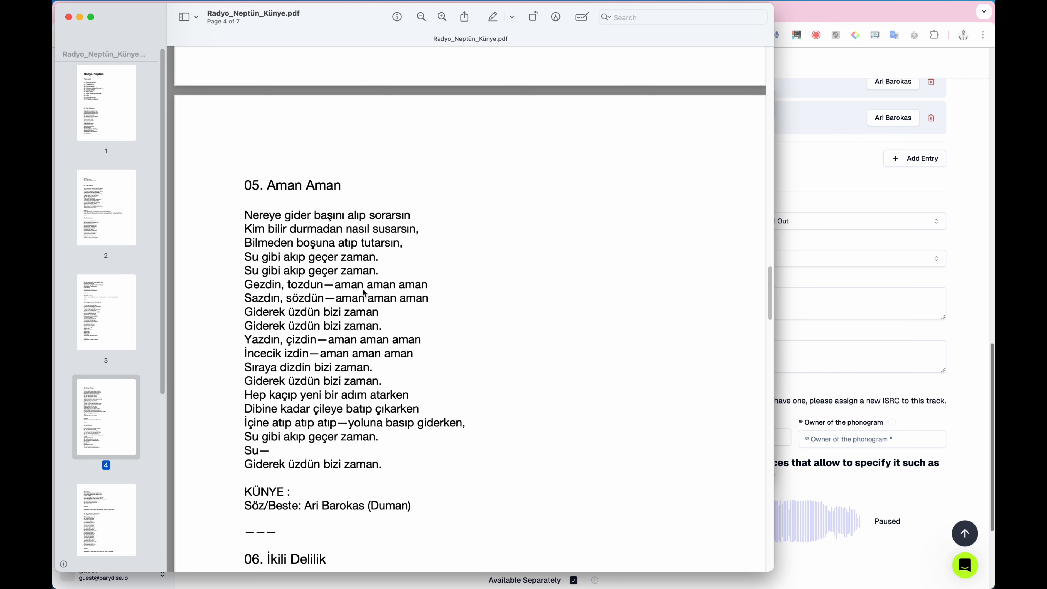
left_click_drag(246, 213, 402, 469)
key("super+c")
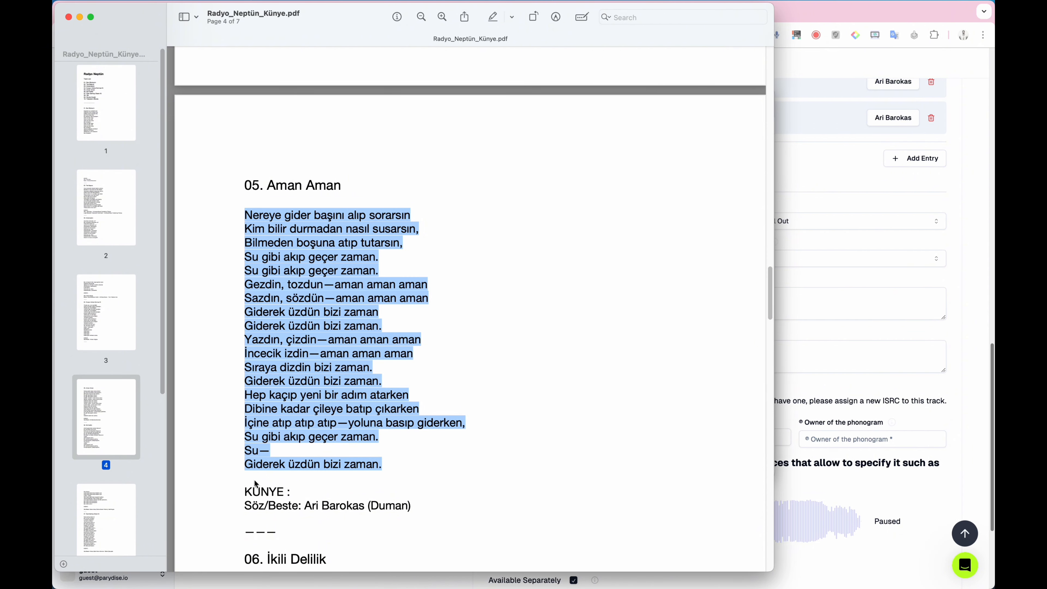
key("super+Tab")
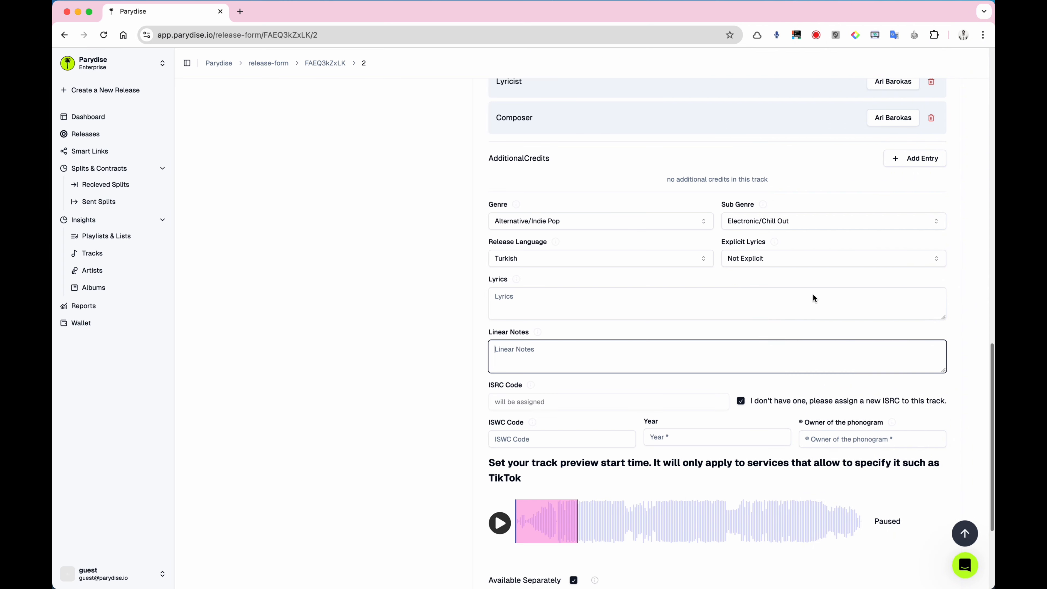
key("super+v")
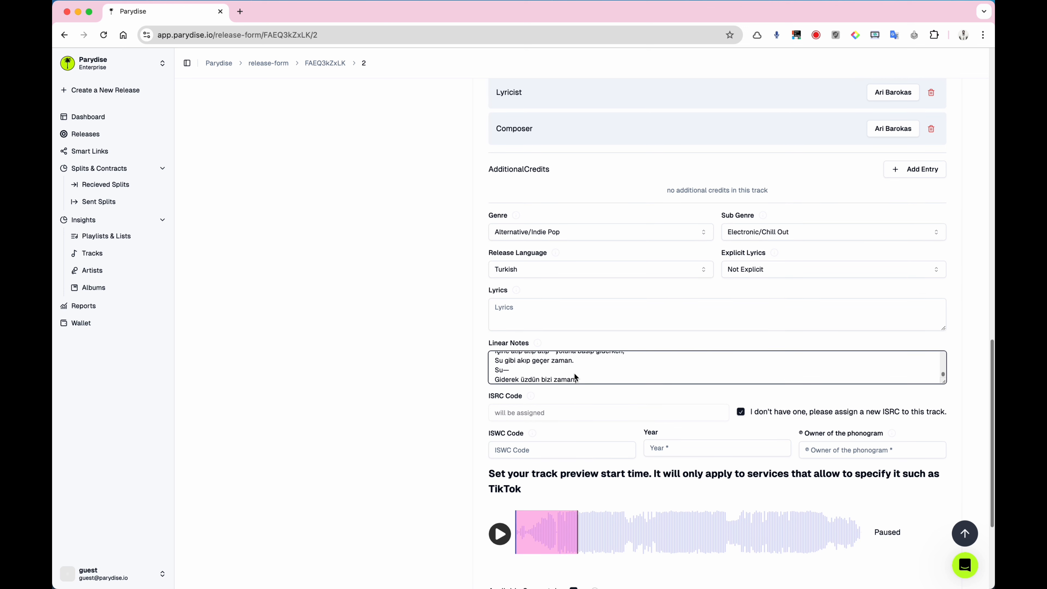
- Turn off automatic ISRC assignment to reach the track's ISRC Code field, and turn the assignment back on without entering a code
scroll(578, 377, "down", 5)
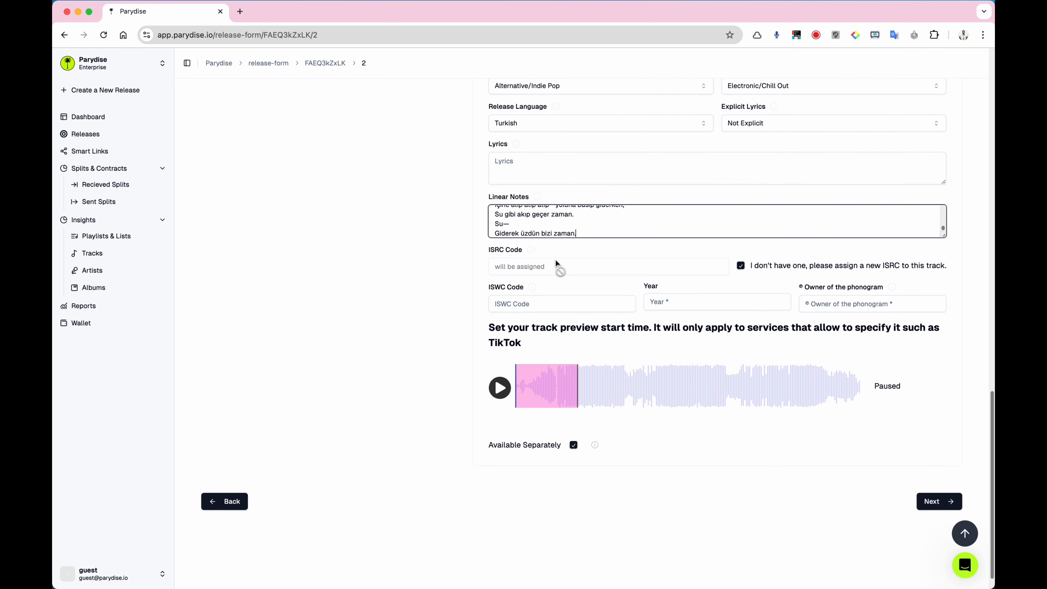
left_click(555, 264)
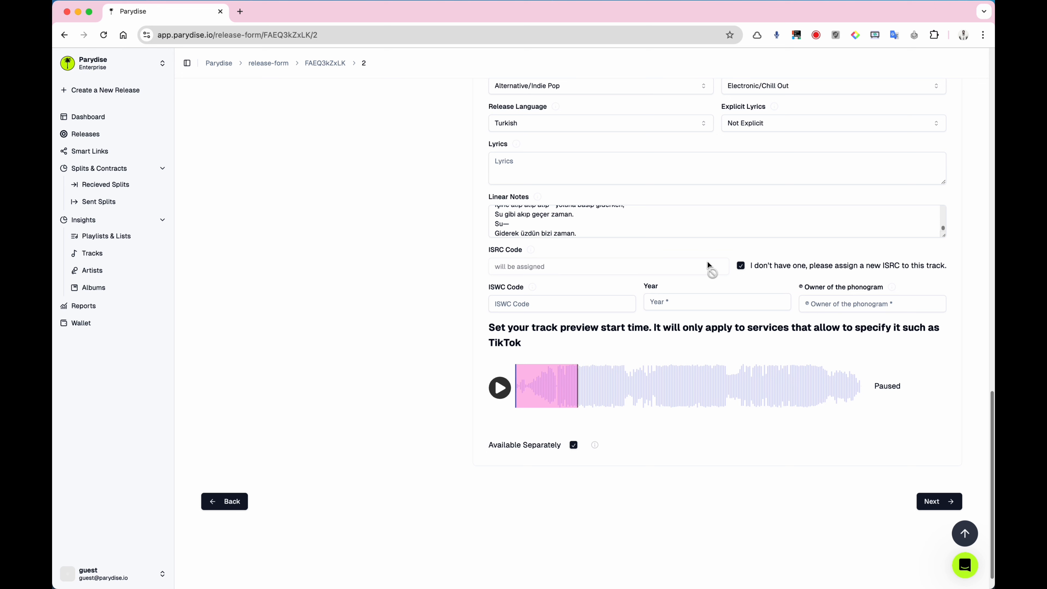
left_click(741, 266)
left_click(741, 267)
left_click(741, 267)
left_click(555, 266)
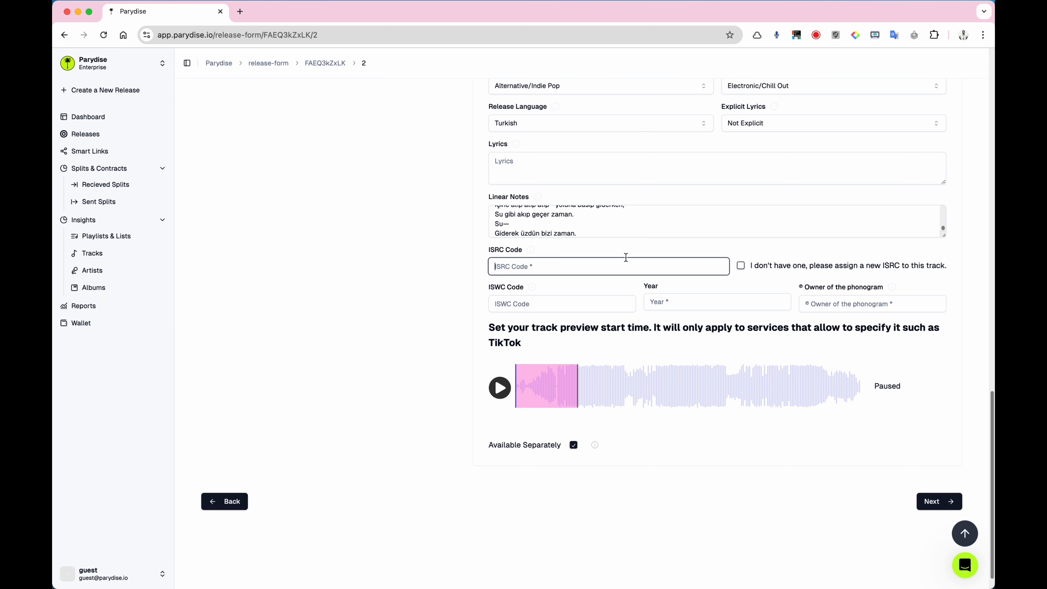
left_click(740, 266)
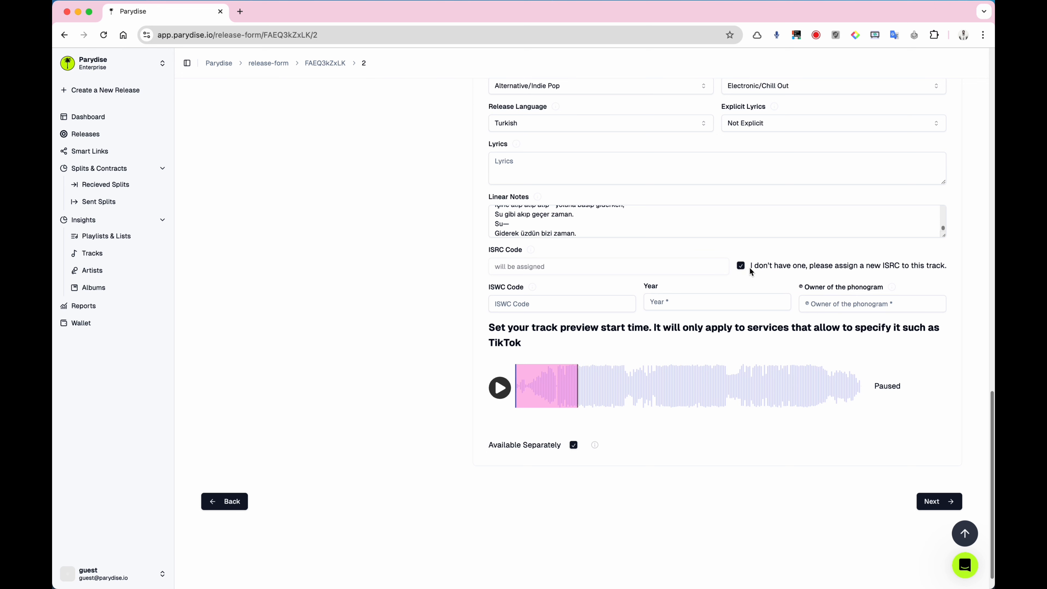
- Leave the ISWC code empty, set the track's year to 2025 and enter Golden Thread Records as owner of the phonogram
scroll(719, 305, "down", 1)
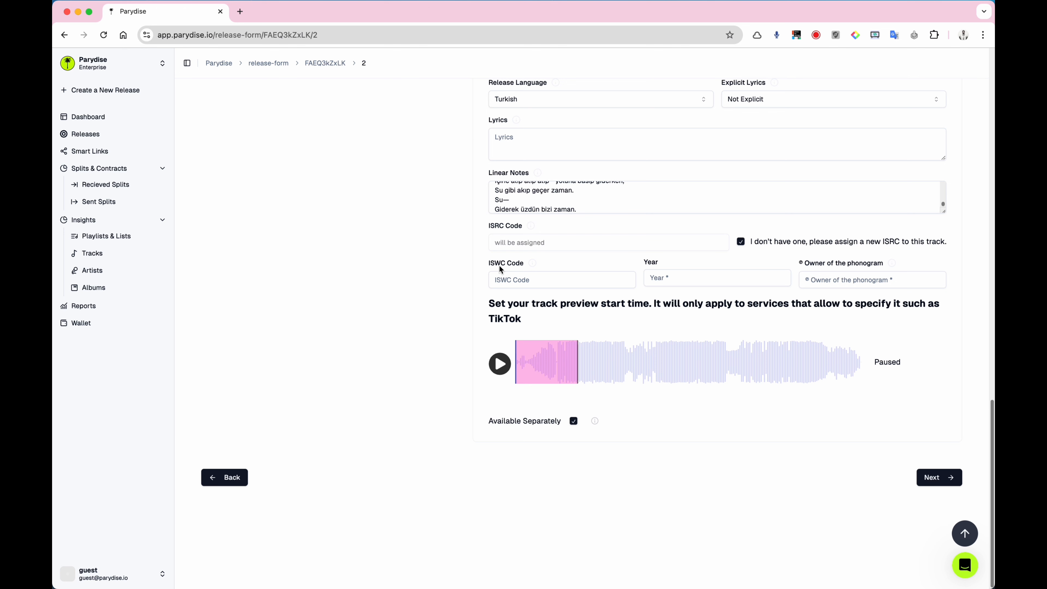
left_click(517, 276)
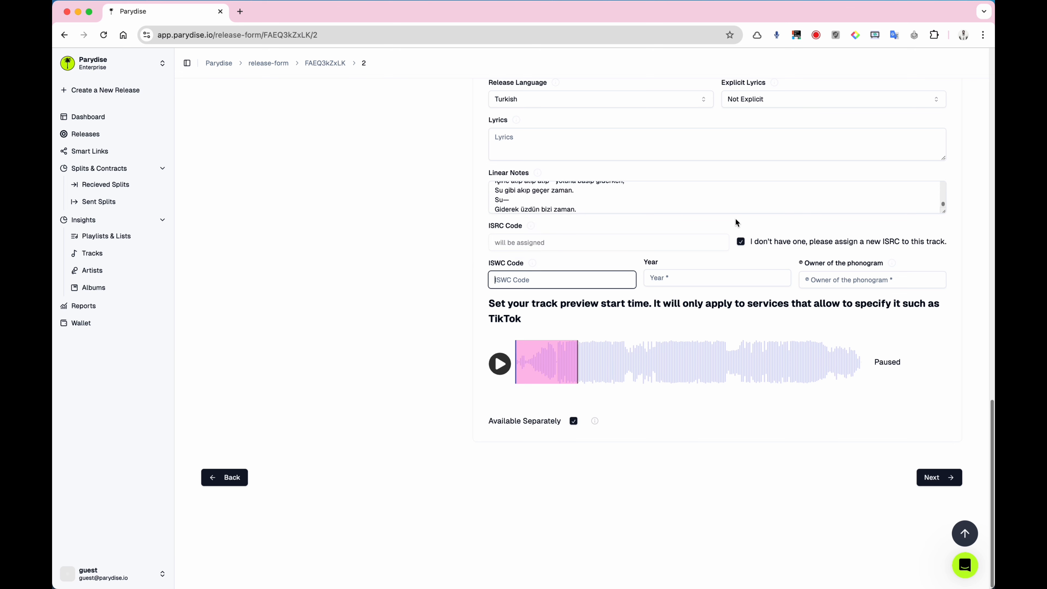
left_click(714, 279)
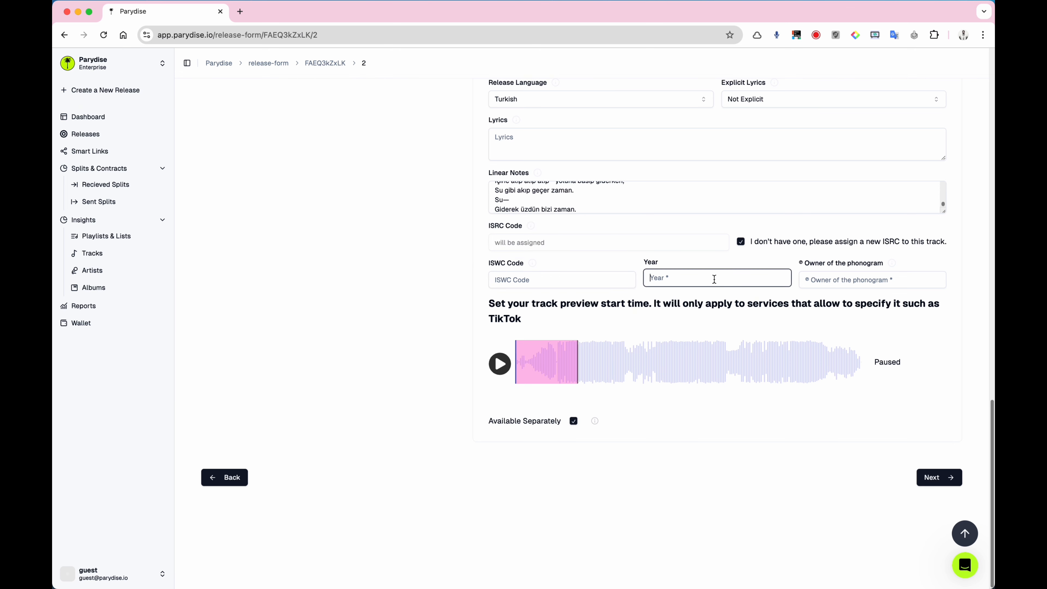
type("2025")
left_click(826, 283)
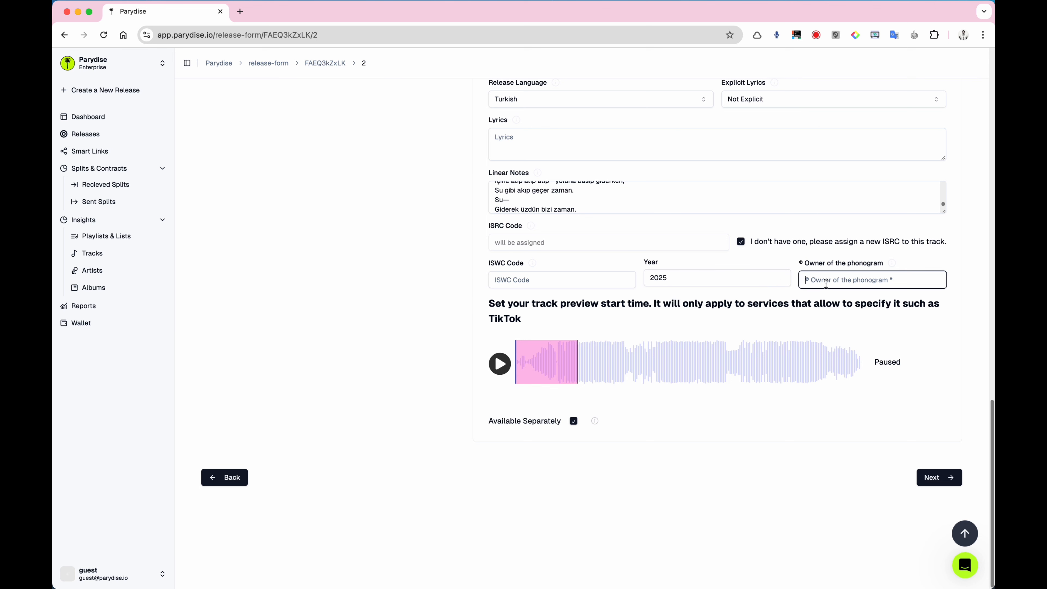
type("Golden Thr4eead Records")
left_click(730, 276)
left_click(829, 280)
left_click(747, 282)
left_click(851, 280)
- Play the selected preview section of the track and pause it
left_click(506, 367)
left_click(508, 368)
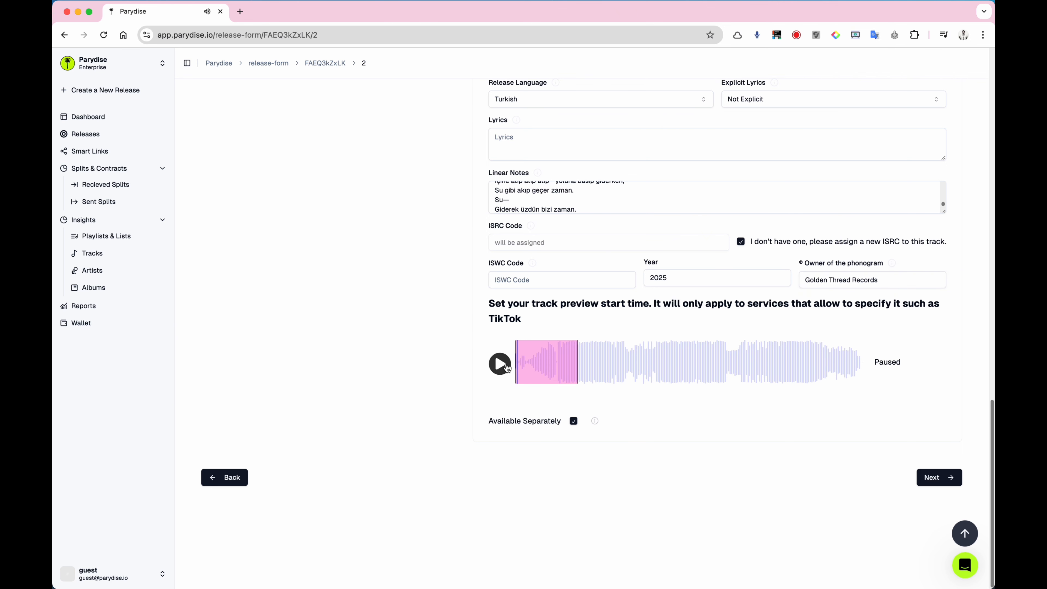
- Move the preview section further into the song, starting about an eighth of the way through the waveform
left_click_drag(544, 365, 567, 375)
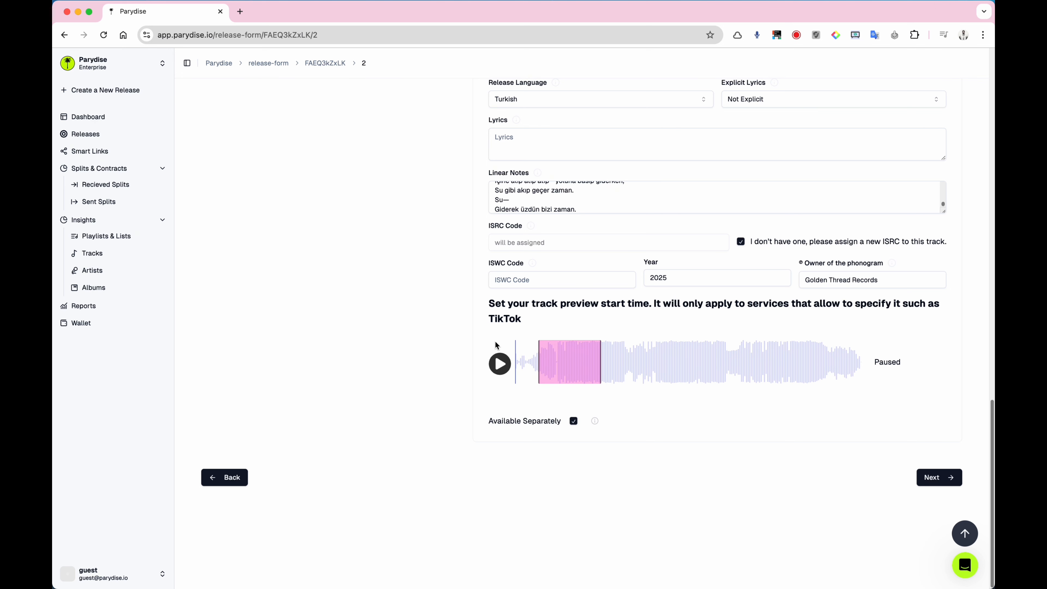
left_click_drag(547, 363, 567, 366)
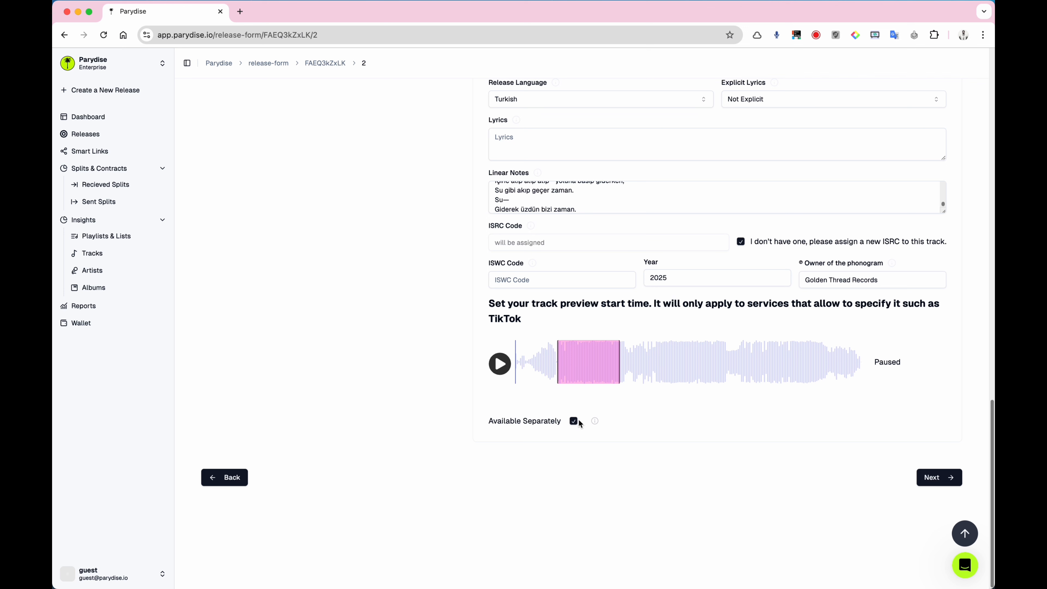
mouse_move(593, 422)
- Add a second track to the release and upload SEVDA.wav from the 16 ŞUBAT MASTER folder as its audio
scroll(548, 449, "up", 3)
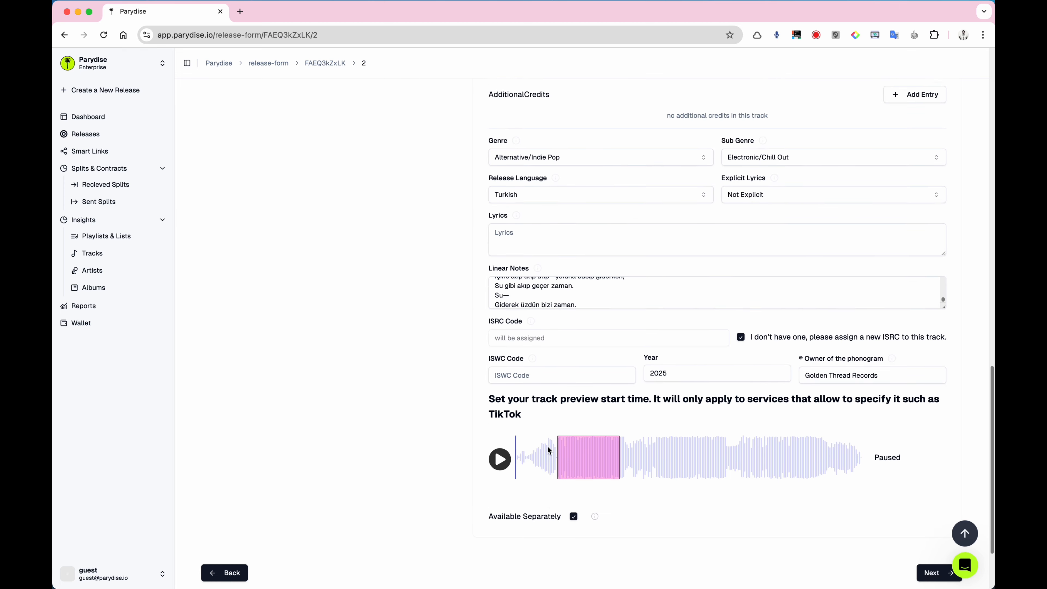
scroll(548, 449, "down", 3)
scroll(547, 449, "up", 10)
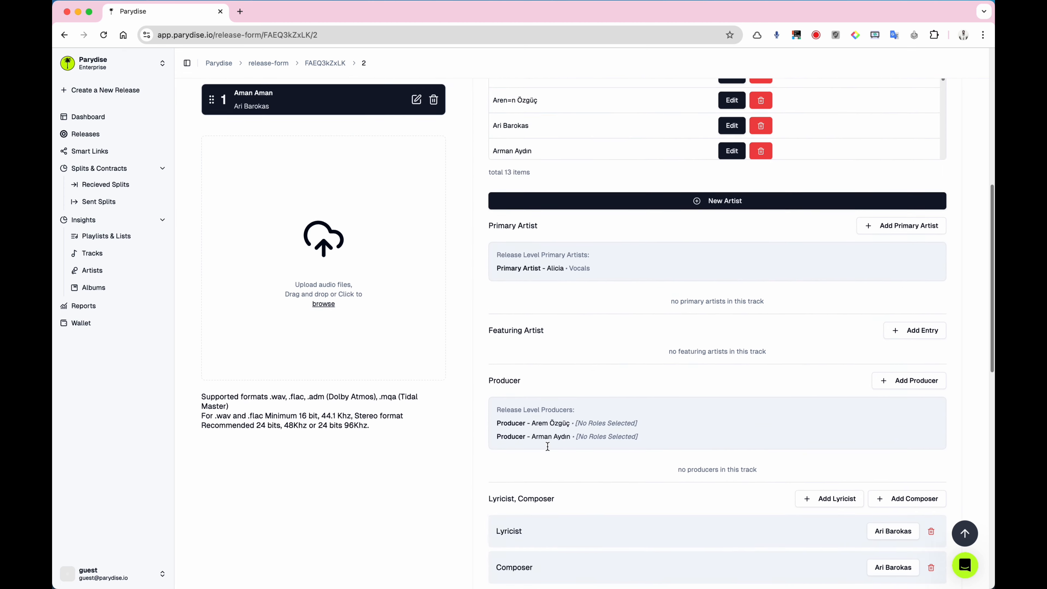
scroll(547, 449, "down", 10)
scroll(547, 446, "up", 20)
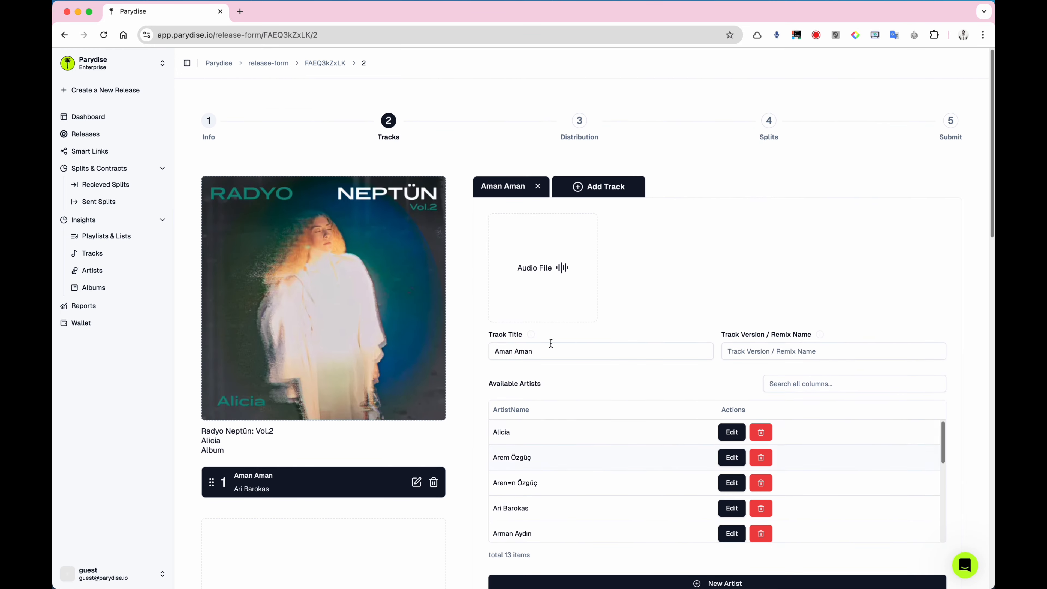
left_click(589, 187)
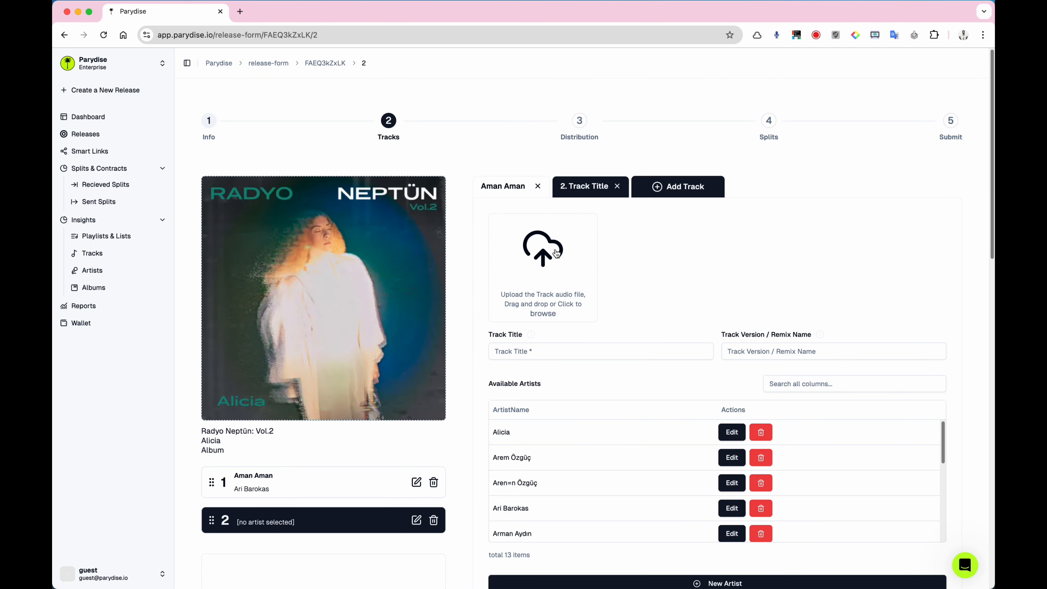
left_click(543, 259)
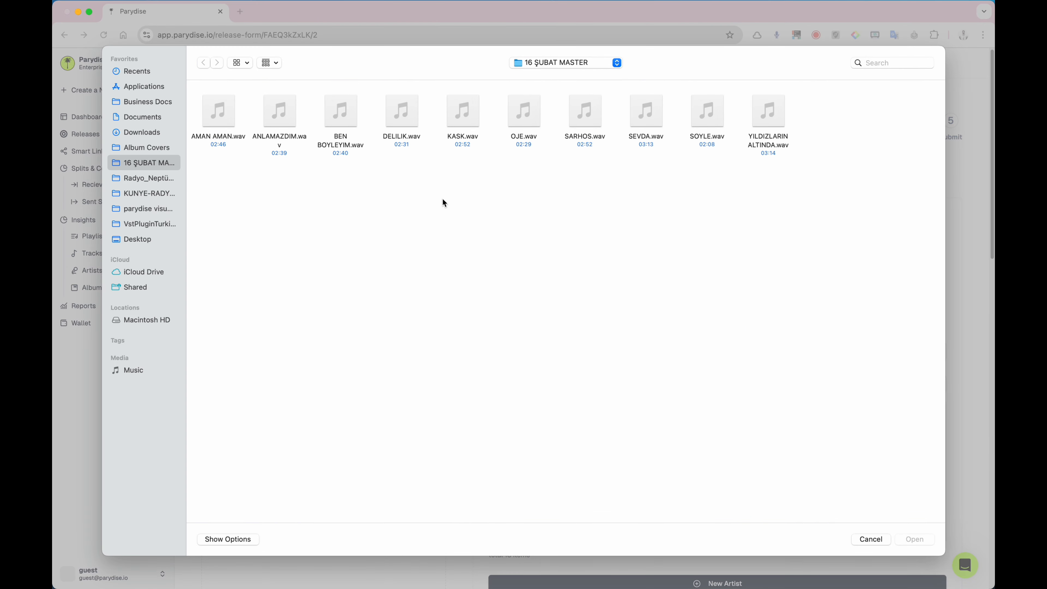
double_click(642, 127)
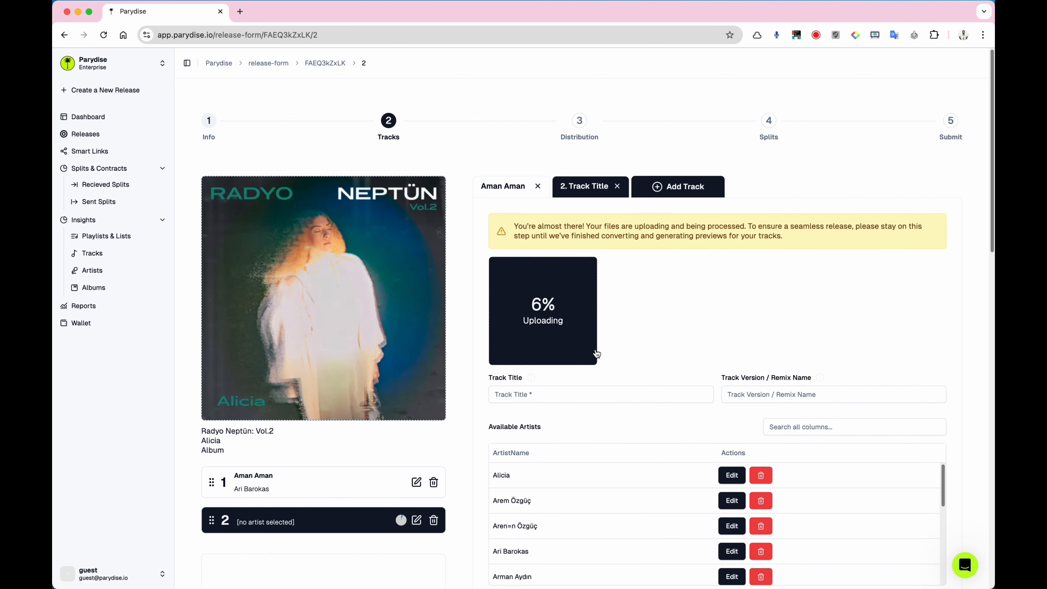
- Title the second track Sevda Çiçeği using the Turkish Q keyboard layout, and restore the U.S. layout
left_click(830, 1)
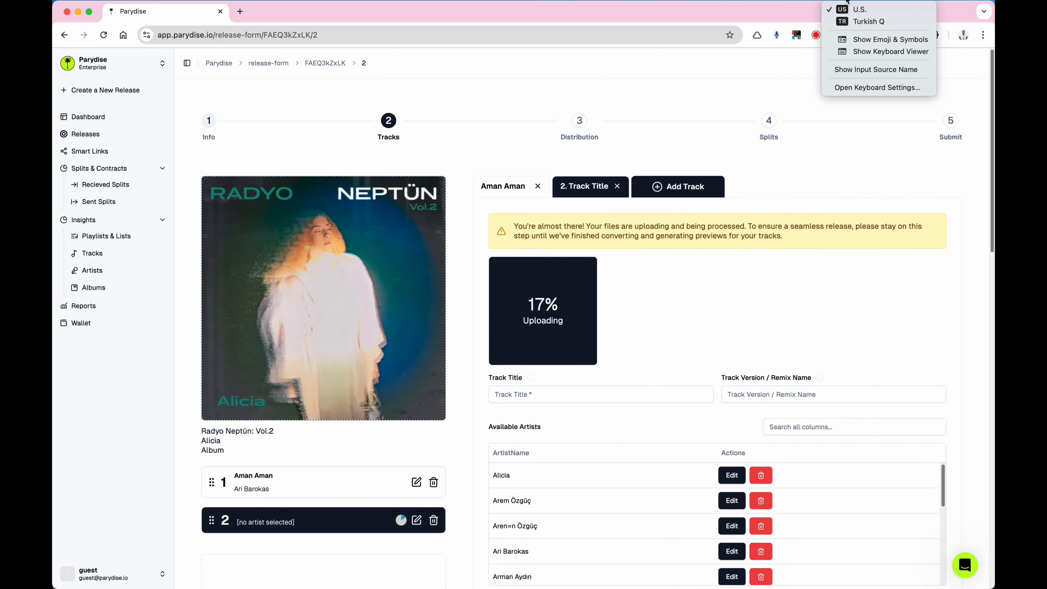
left_click(855, 22)
mouse_move(293, 587)
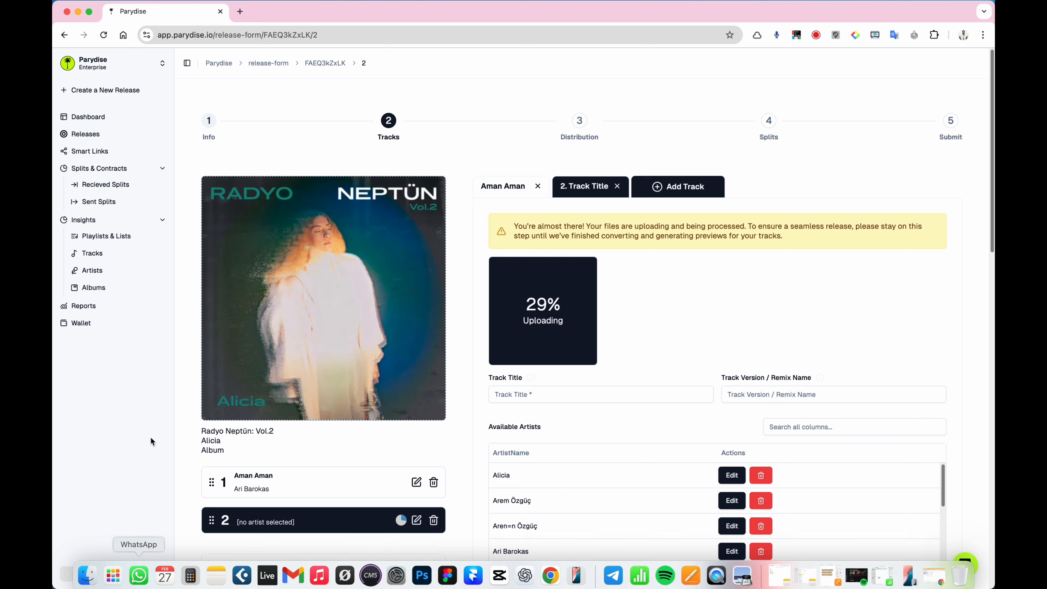
left_click(521, 394)
type("Se")
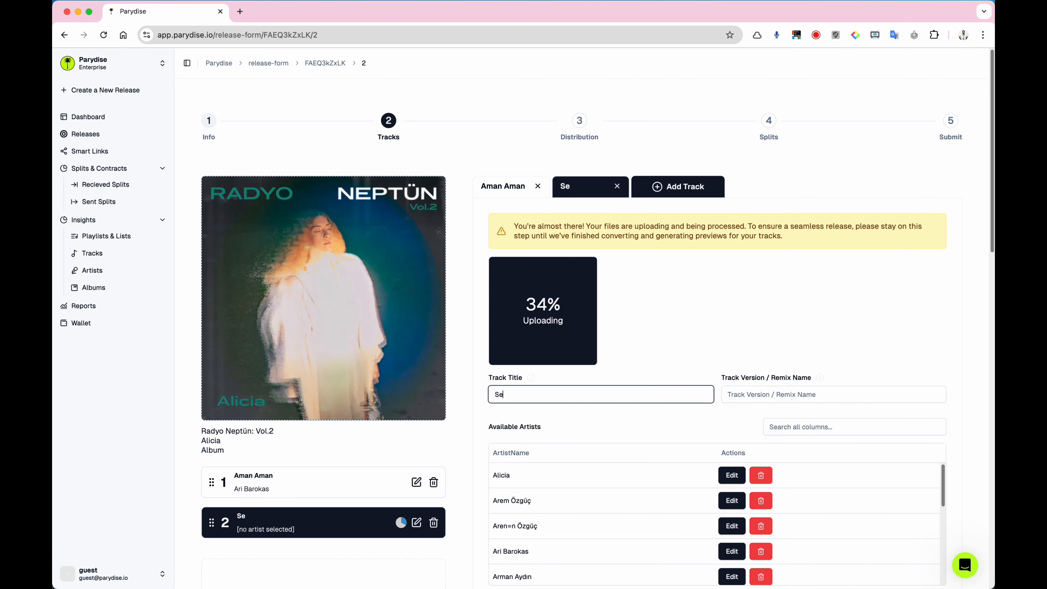
type("vda Çiçeği")
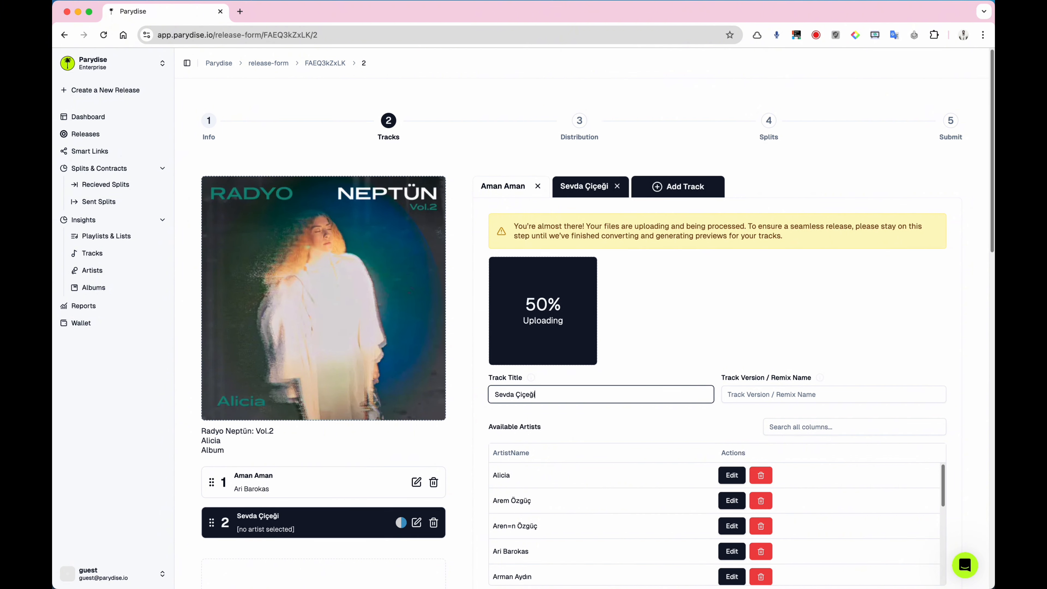
left_click(827, 1)
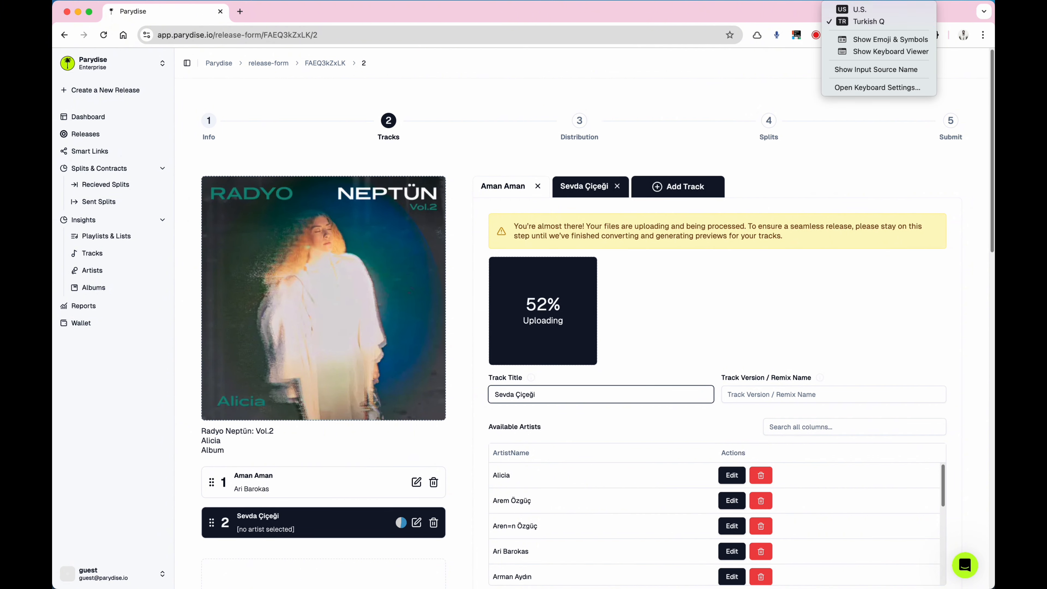
left_click(865, 9)
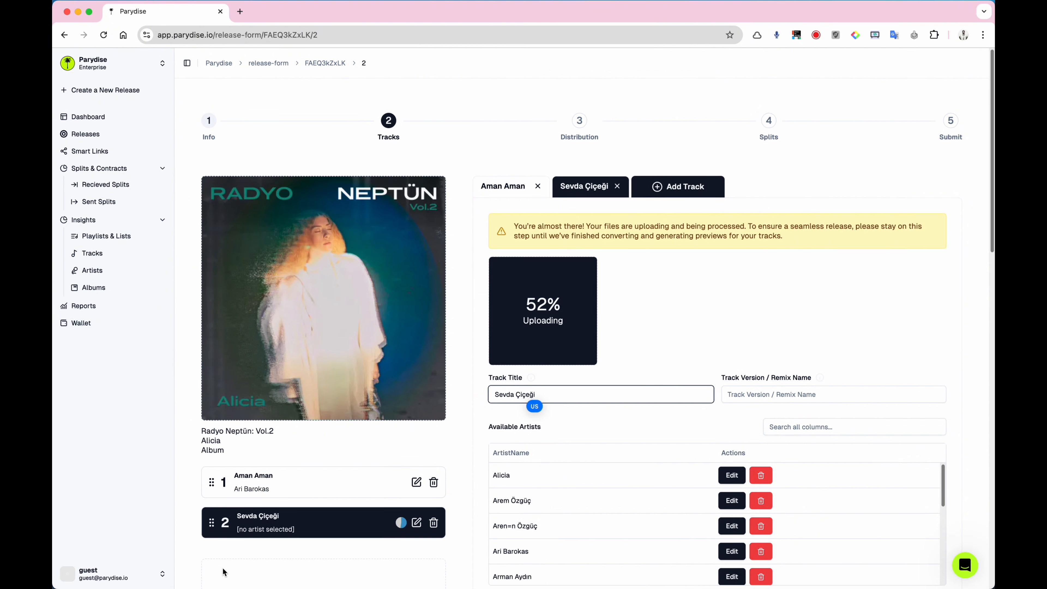
- Add an empty lyricist entry to the Sevda Çiçeği track
scroll(511, 413, "down", 8)
scroll(511, 413, "down", 5)
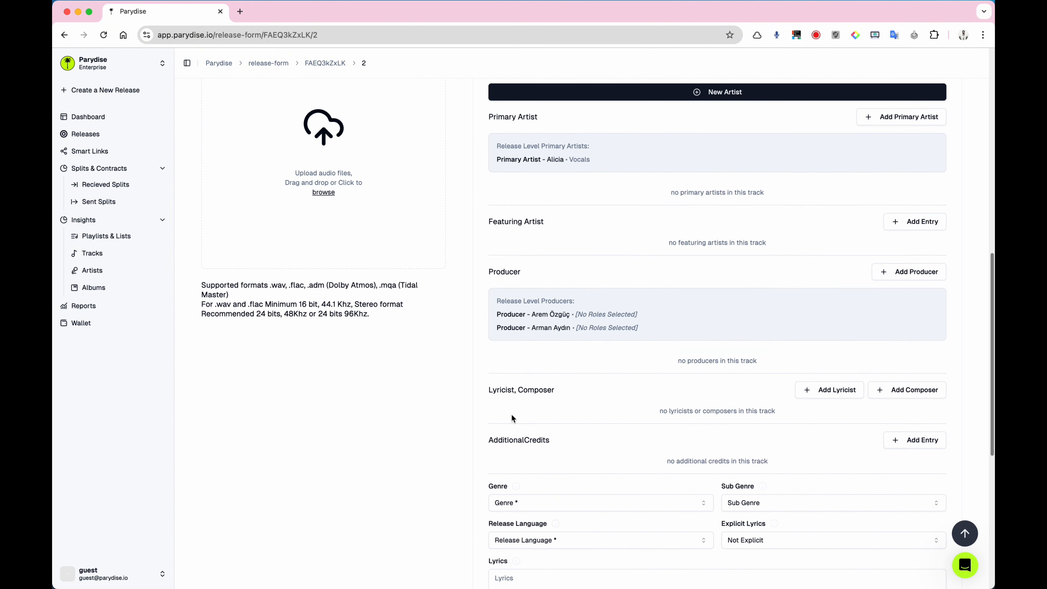
scroll(542, 338, "down", 1)
scroll(539, 344, "down", 2)
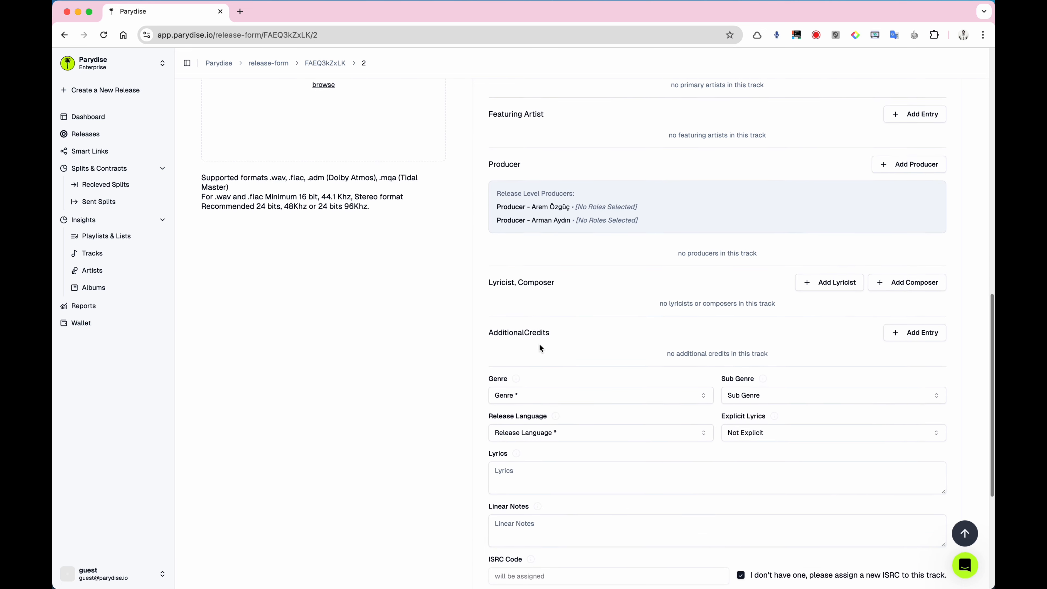
left_click(809, 280)
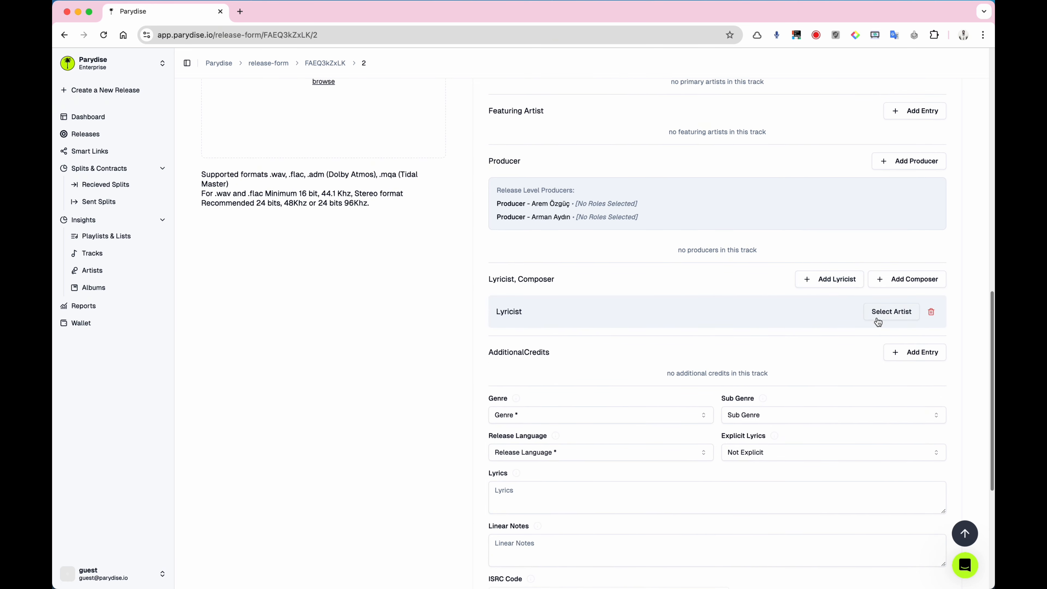
- Start a new artist and enter the name Fikret Kızılok, using the Turkish Q layout for the ı characters
scroll(773, 277, "up", 7)
left_click(727, 284)
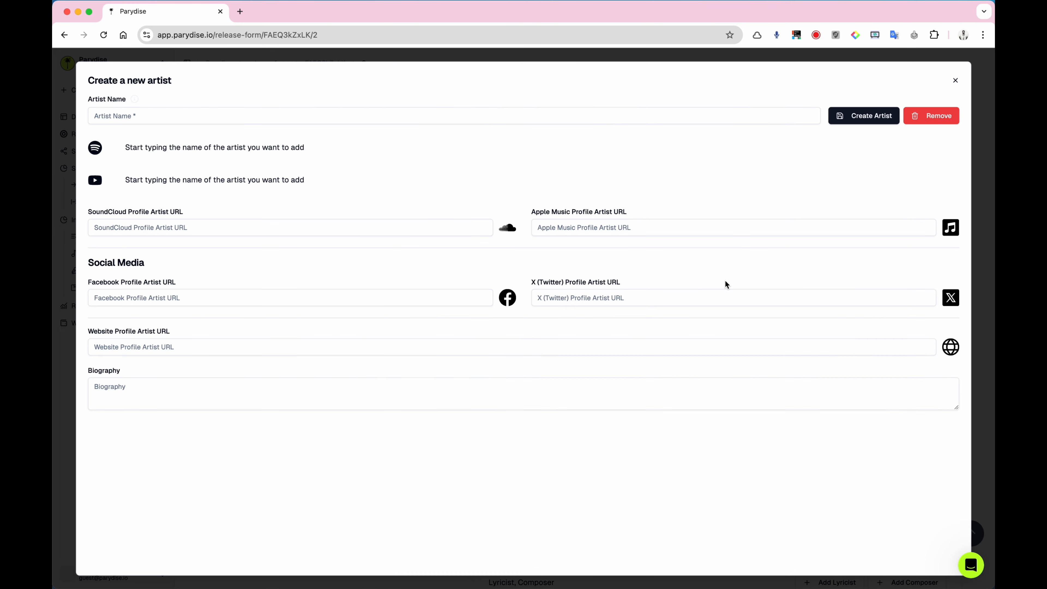
left_click(653, 117)
type("F'kni")
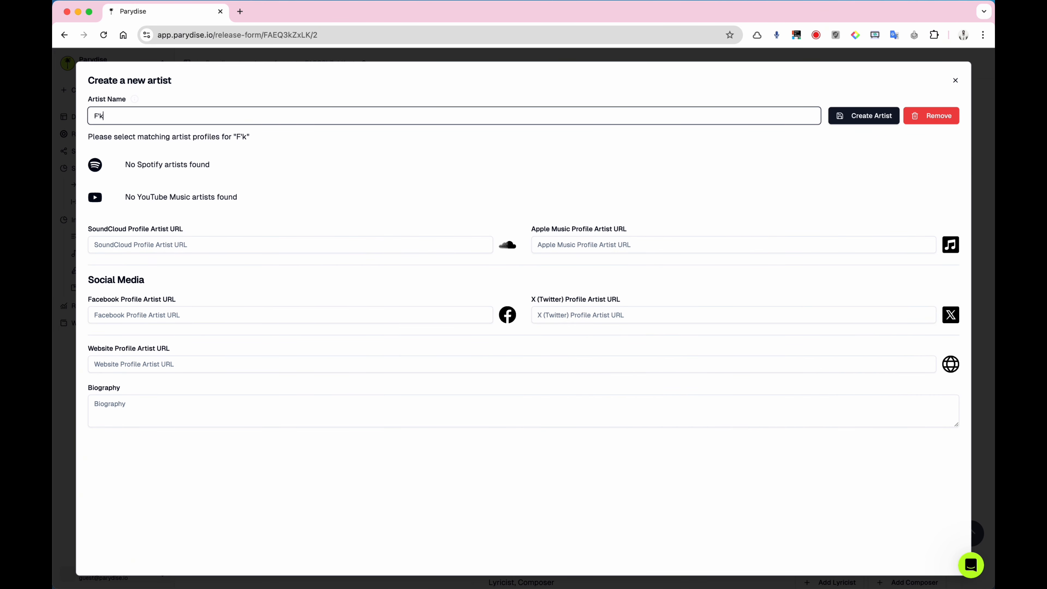
key("BackSpace")
key("BackSpace")
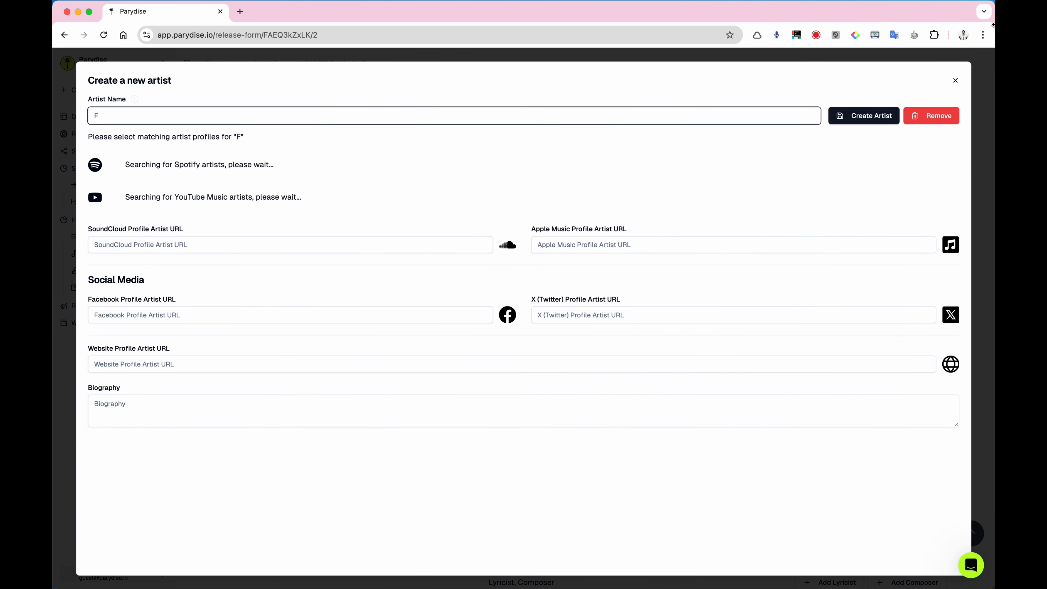
type("ikret Ki")
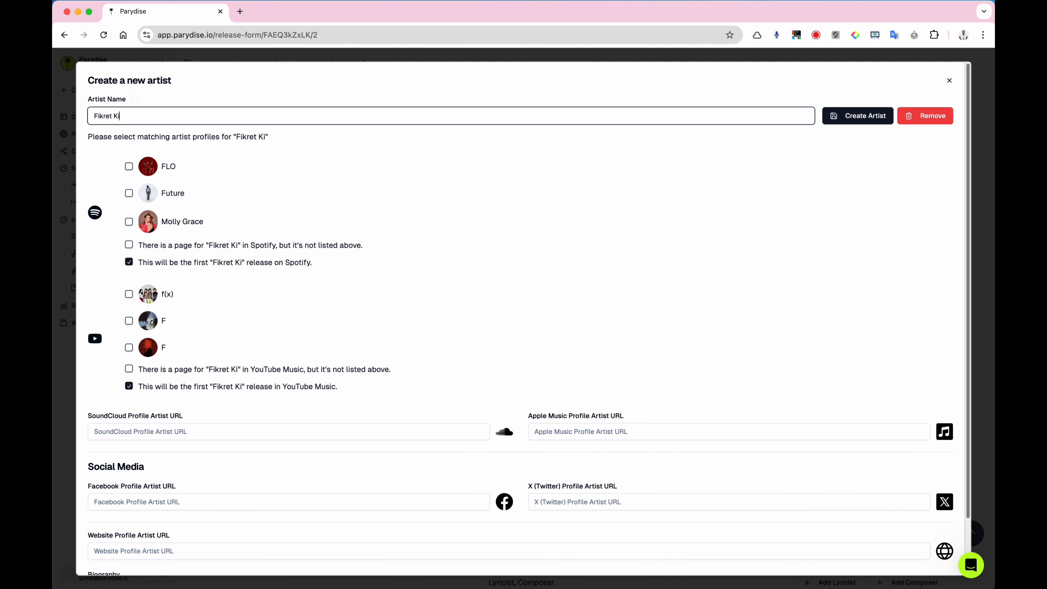
key("BackSpace")
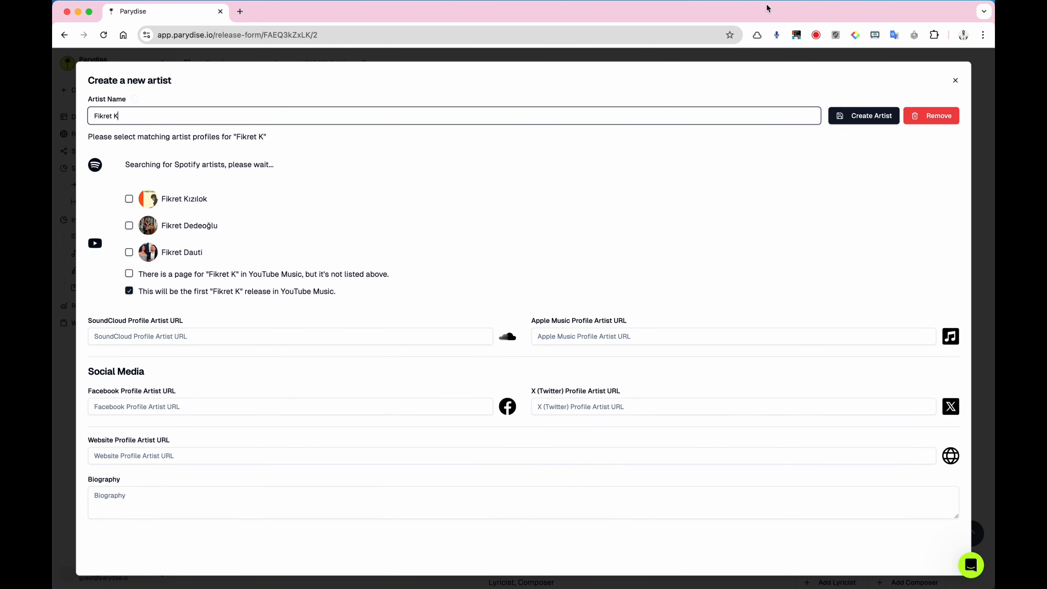
left_click(850, 1)
left_click(857, 20)
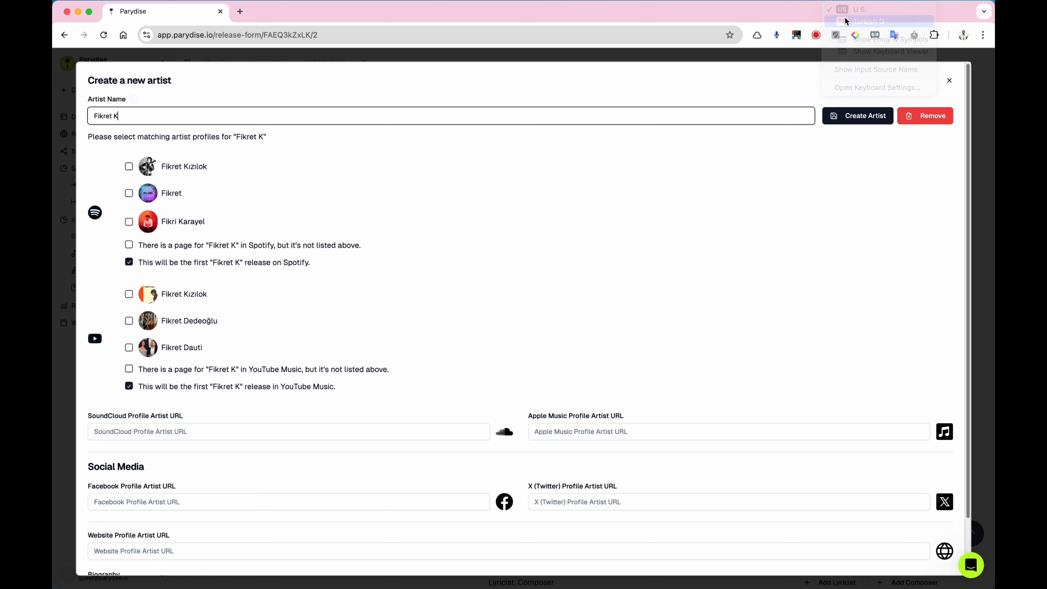
type("ızılok")
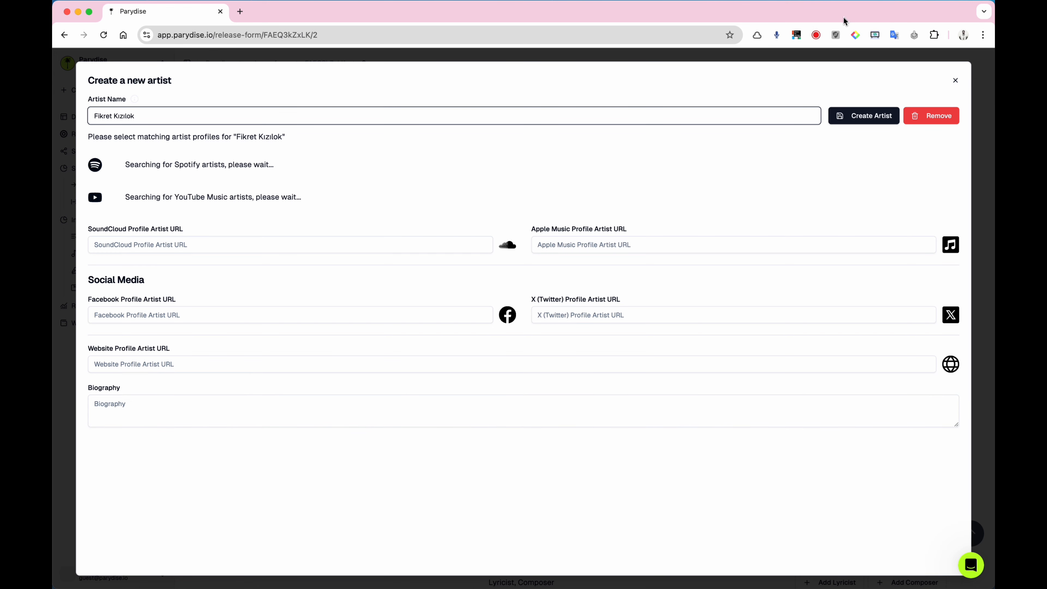
- Match the artist to the Fikret Kızılok profiles on Spotify and YouTube Music, create the artist and dismiss the confirmation
left_click(129, 166)
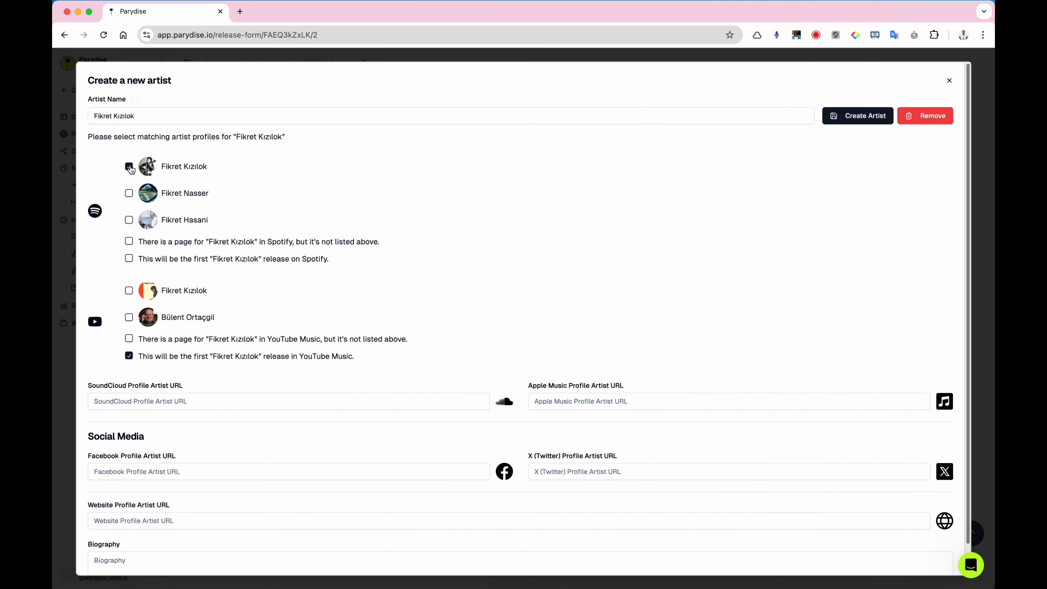
left_click(129, 290)
left_click(854, 117)
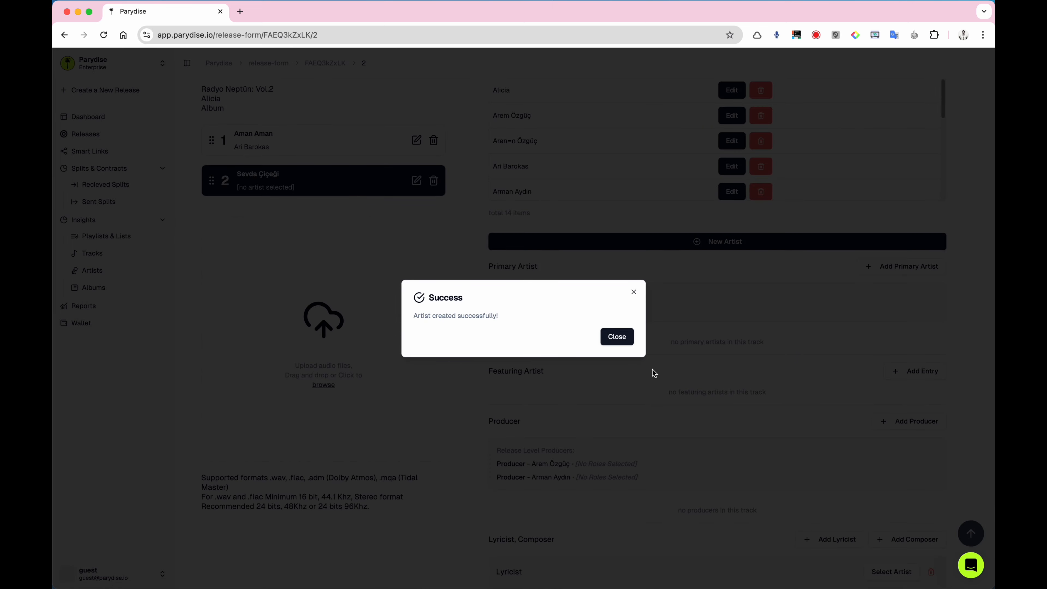
left_click(622, 342)
- Assign Fikret Kızılok to the track's lyricist entry
scroll(714, 314, "down", 6)
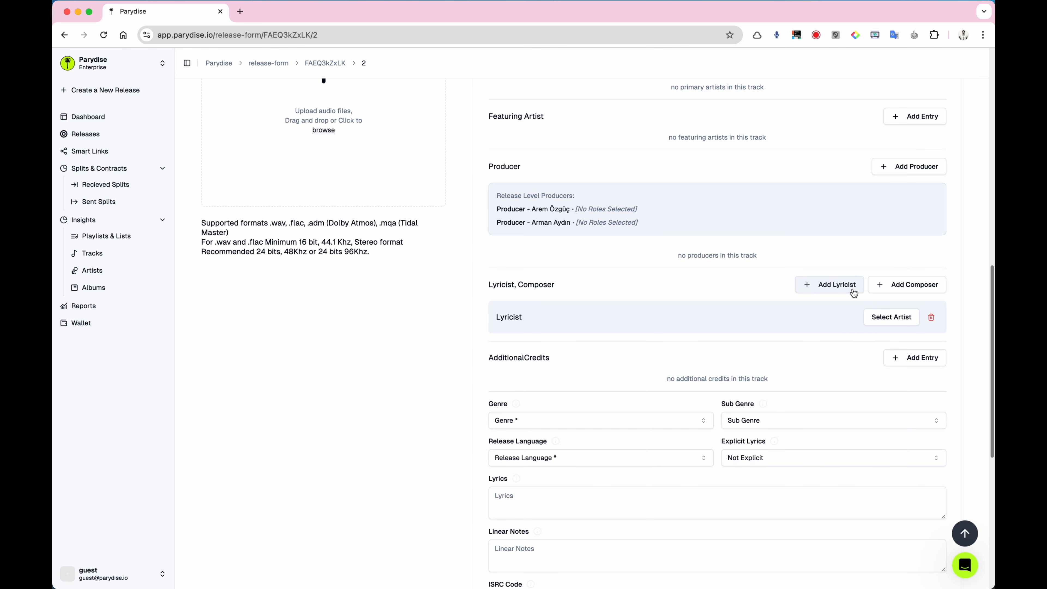
left_click(872, 316)
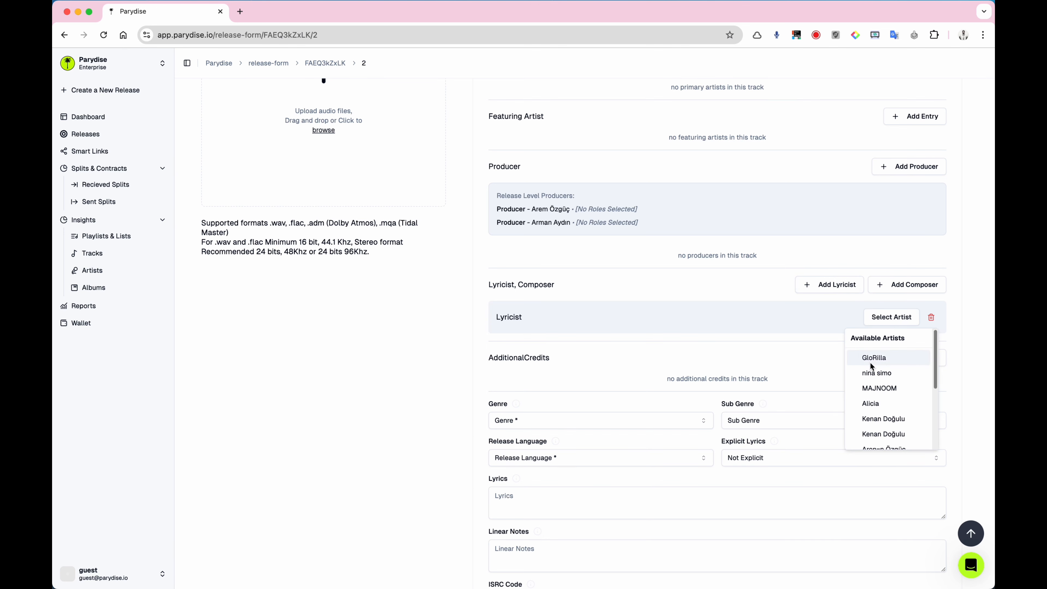
scroll(871, 359, "down", 2)
scroll(871, 366, "down", 2)
left_click(875, 443)
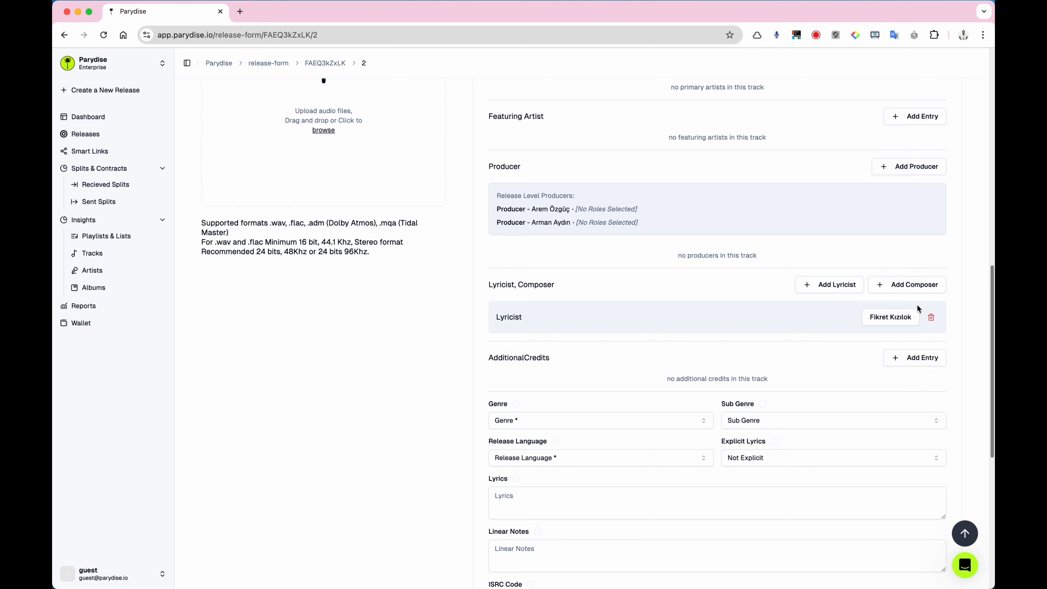
- Add a composer entry to the track and assign Fikret Kızılok to it
left_click(914, 287)
left_click(882, 356)
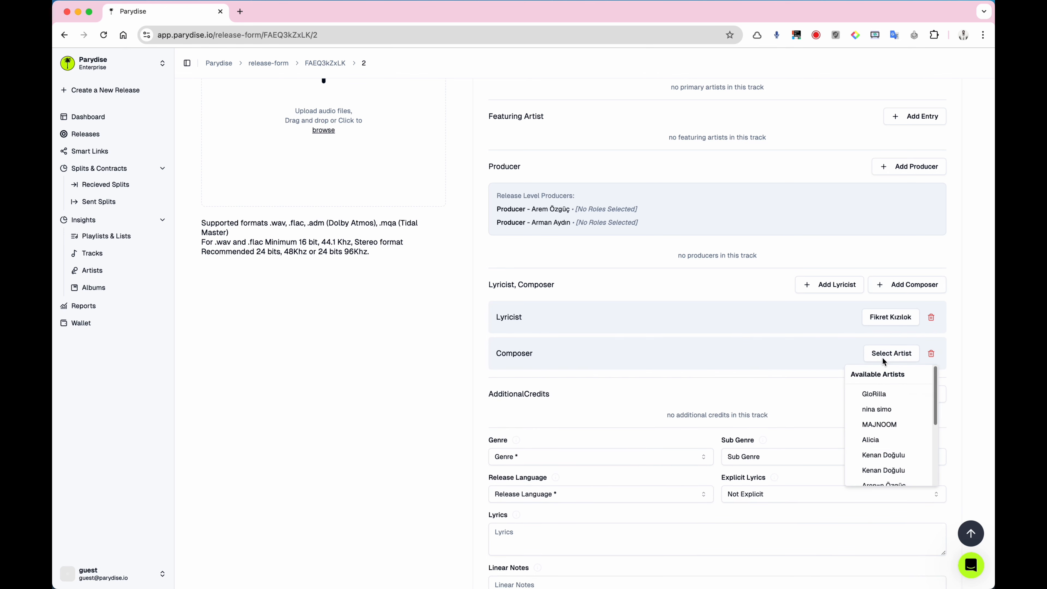
scroll(873, 424, "down", 3)
scroll(872, 453, "down", 2)
left_click(871, 477)
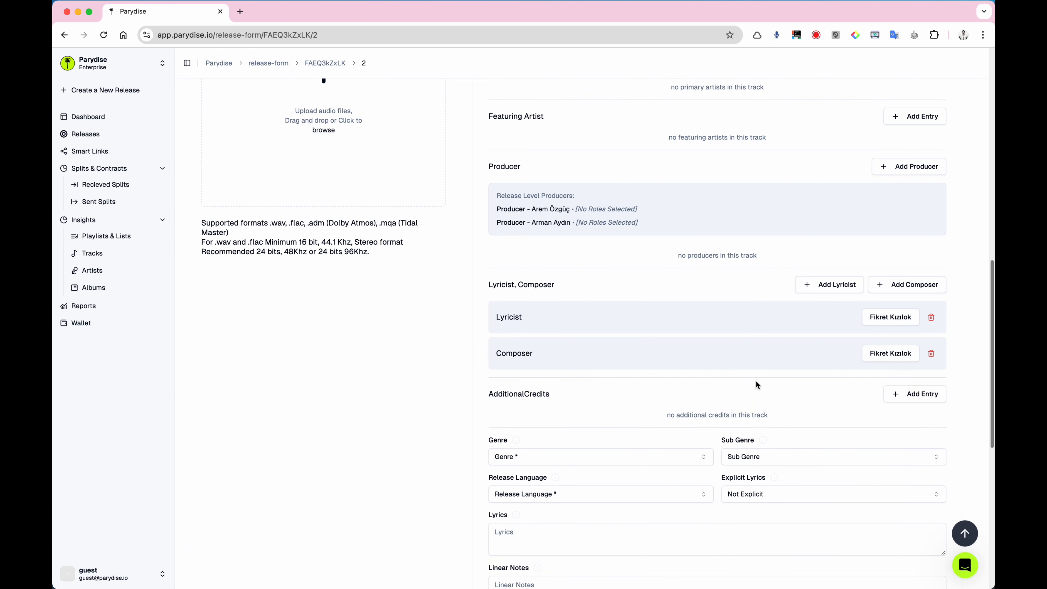
- Set the track's genre to Alternative/Indie Pop and its sub genre to Electronic/Chill Out
scroll(756, 380, "down", 5)
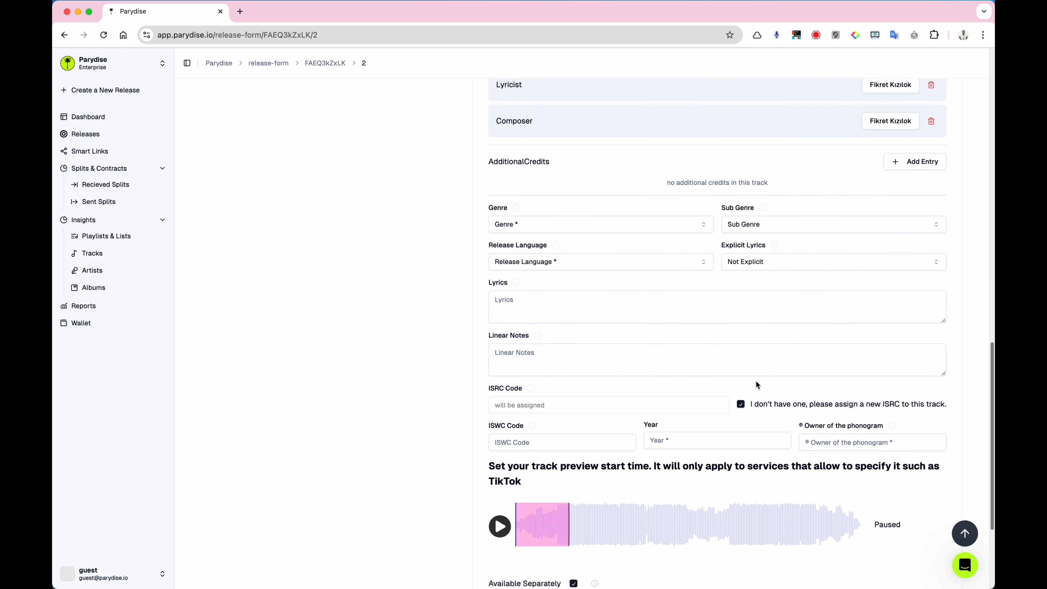
left_click(582, 223)
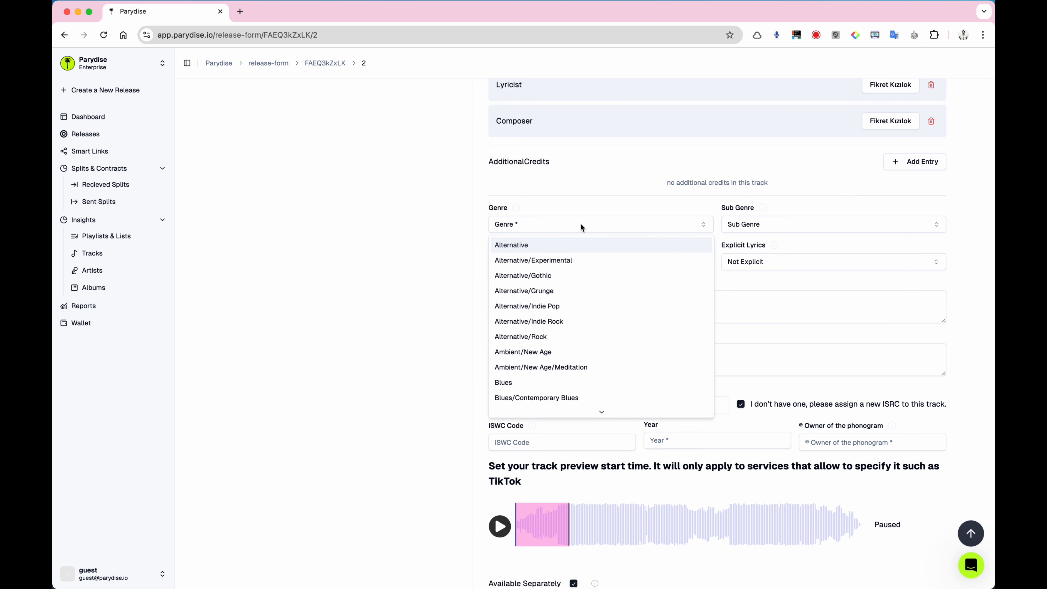
left_click(567, 306)
left_click(868, 226)
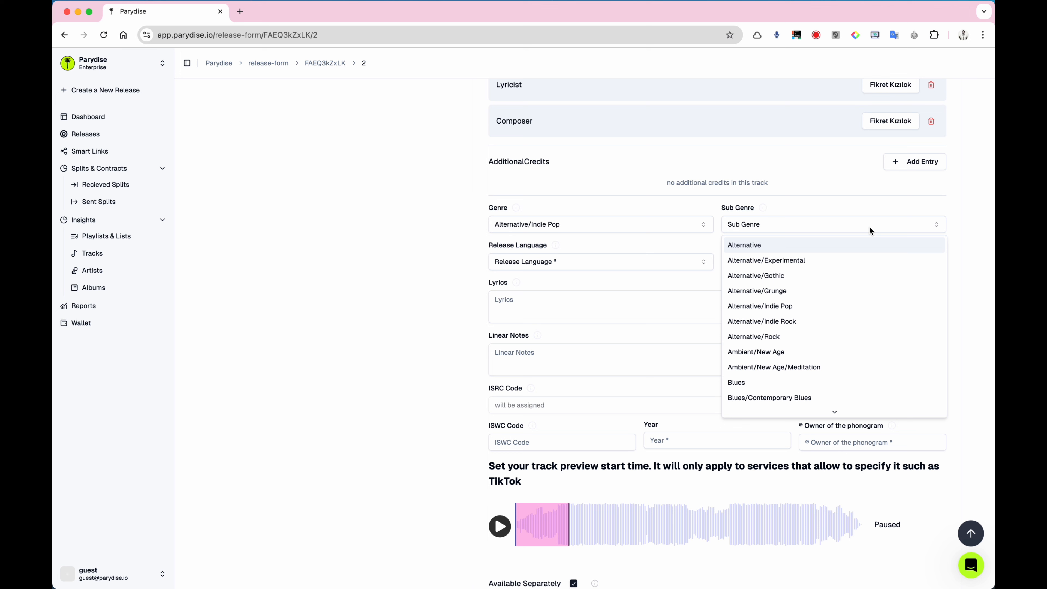
scroll(830, 276, "down", 10)
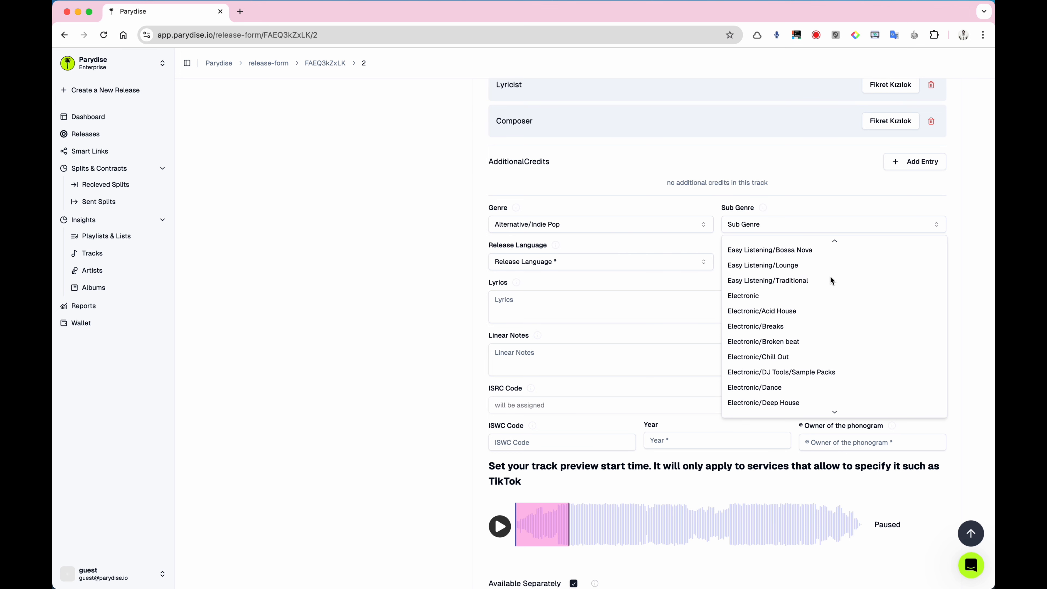
left_click(806, 355)
- Set the track's release language to Turkish
left_click(641, 267)
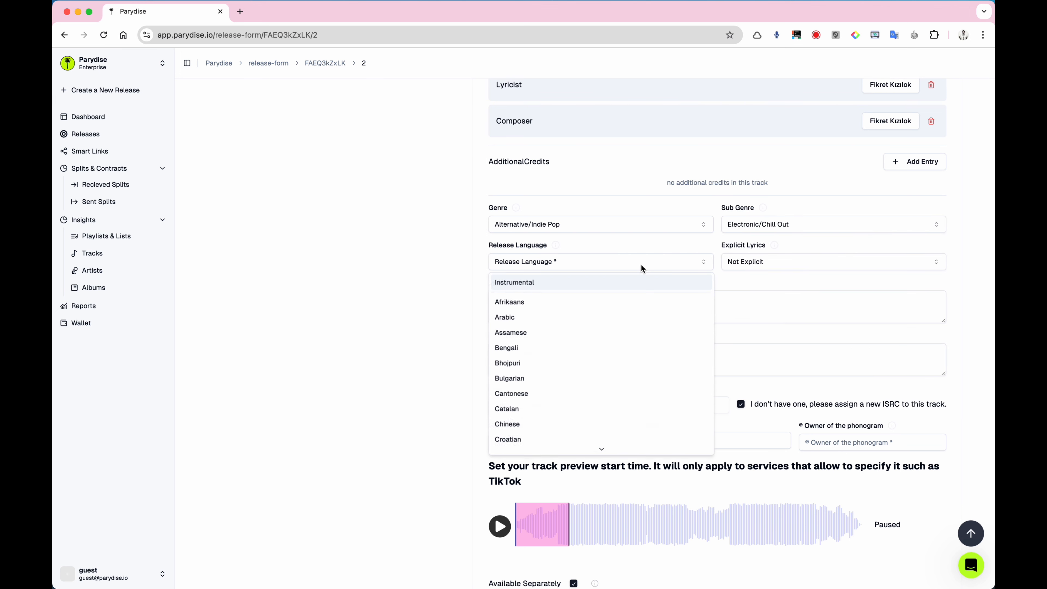
type("tu")
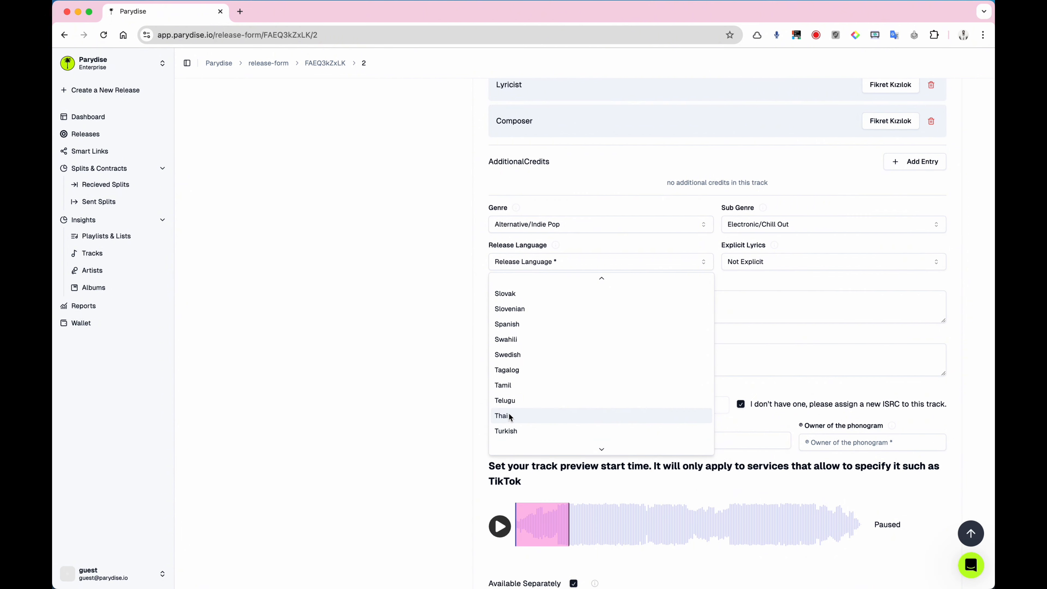
left_click(511, 430)
- Copy the lyrics of 09. Sevda Çiçeği from Radyo_Neptün_Künye.pdf into the track's Lyrics field in Parydise
scroll(506, 383, "down", 3)
mouse_move(537, 278)
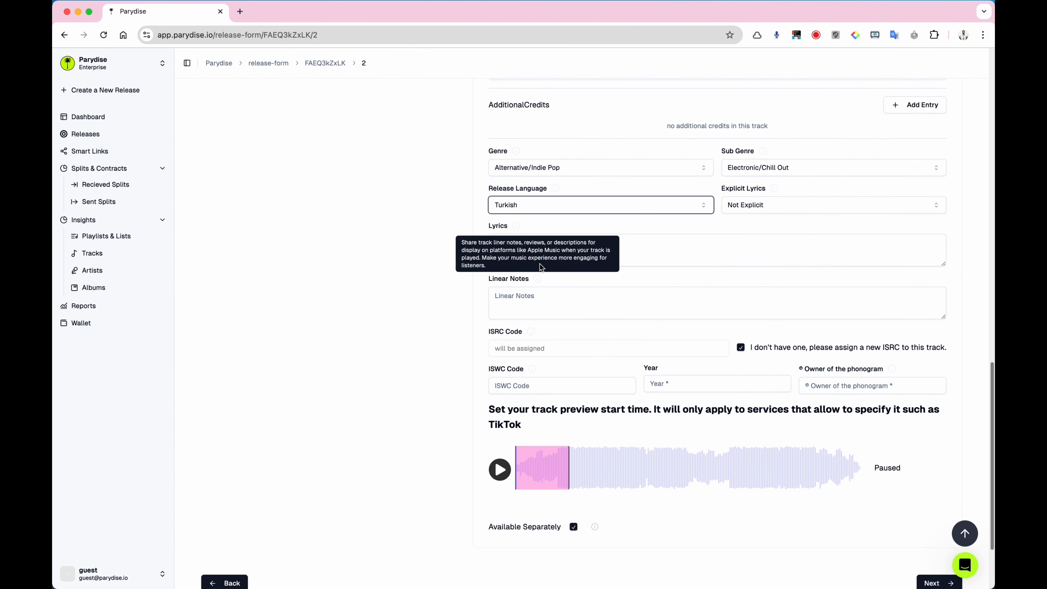
left_click(638, 245)
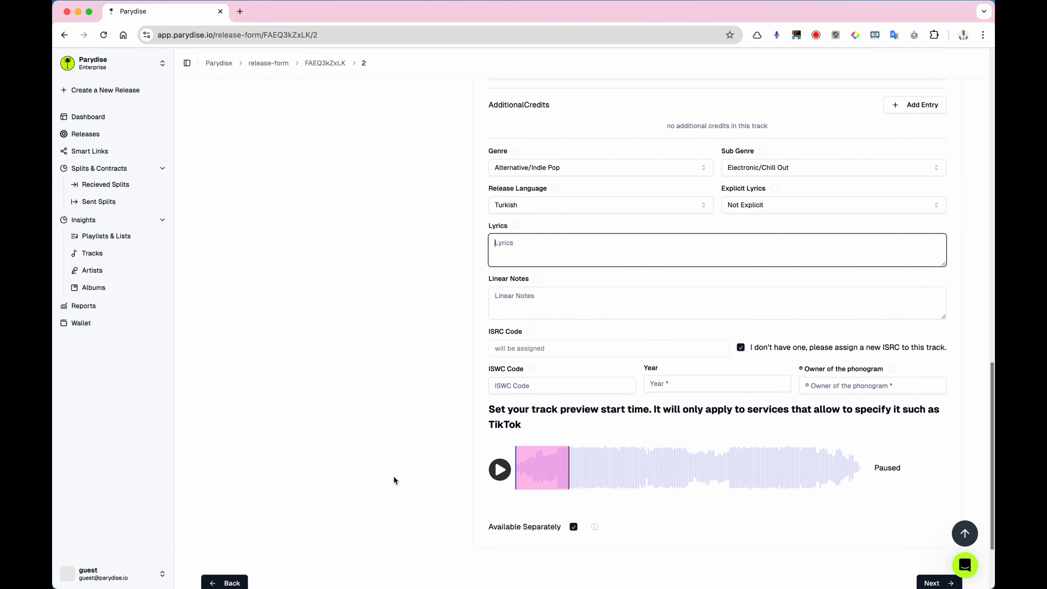
key("ctrl+Up")
left_click(197, 209)
scroll(197, 209, "down", 15)
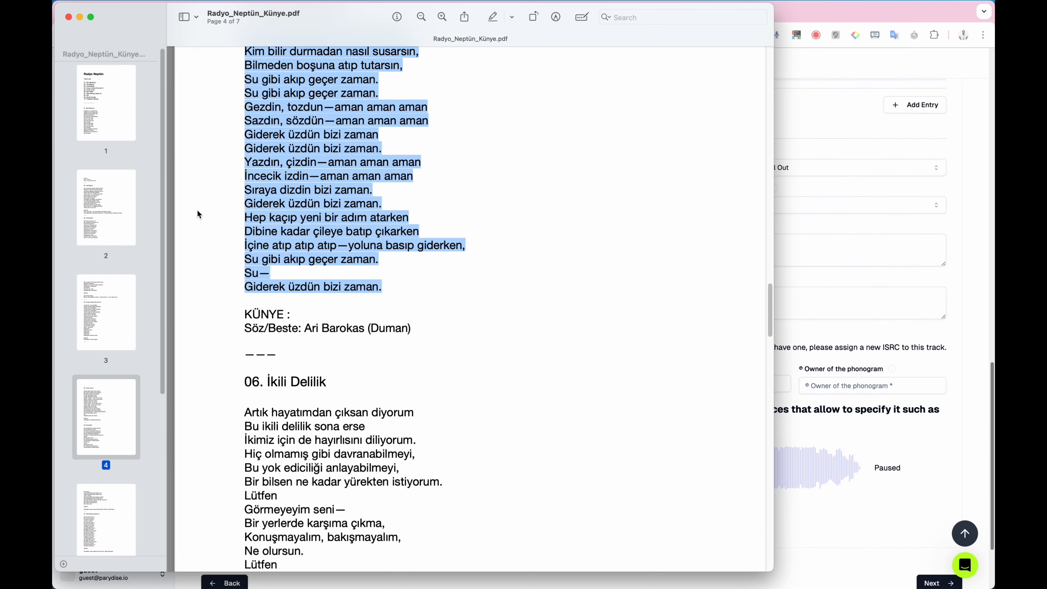
scroll(197, 211, "down", 20)
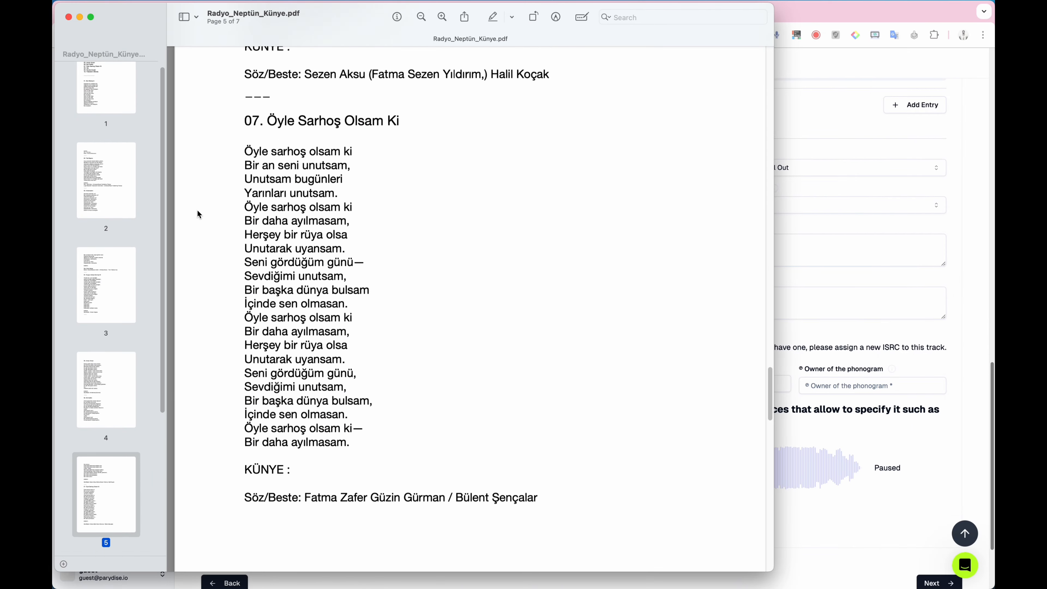
scroll(197, 209, "down", 10)
scroll(197, 209, "up", 2)
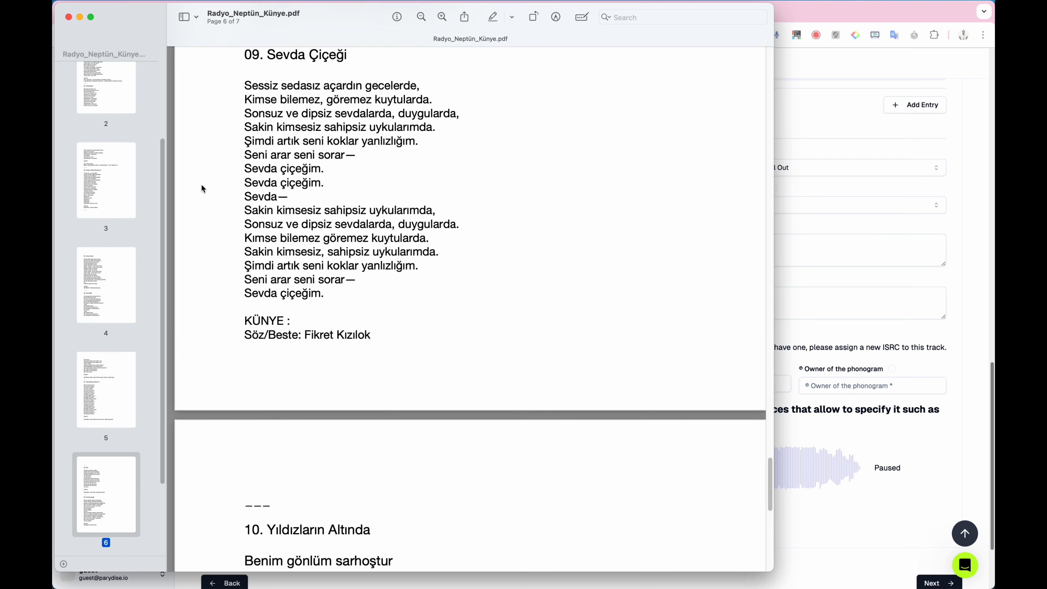
left_click_drag(246, 85, 354, 284)
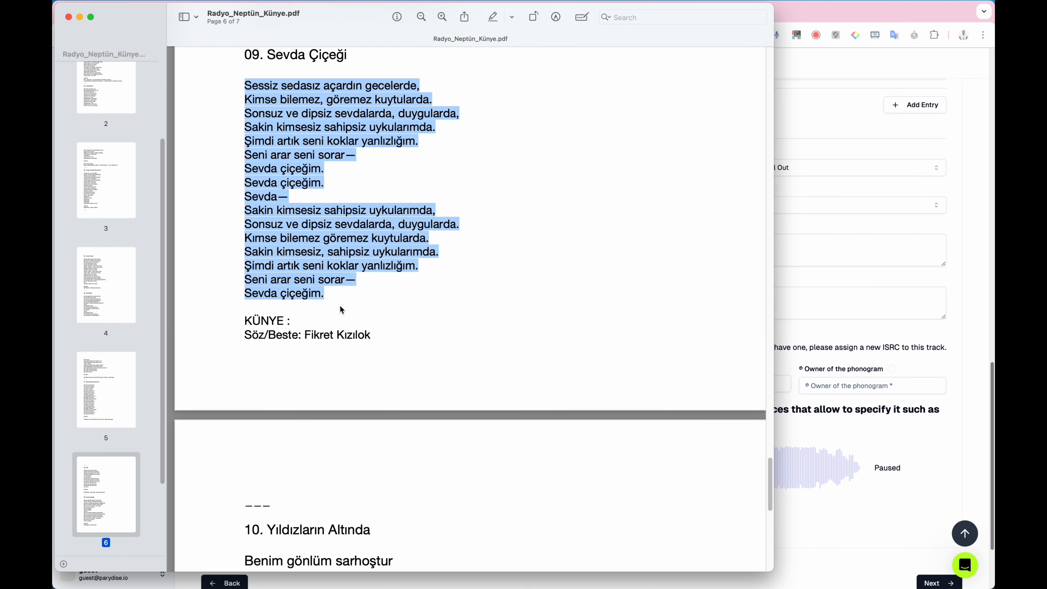
left_click(801, 294)
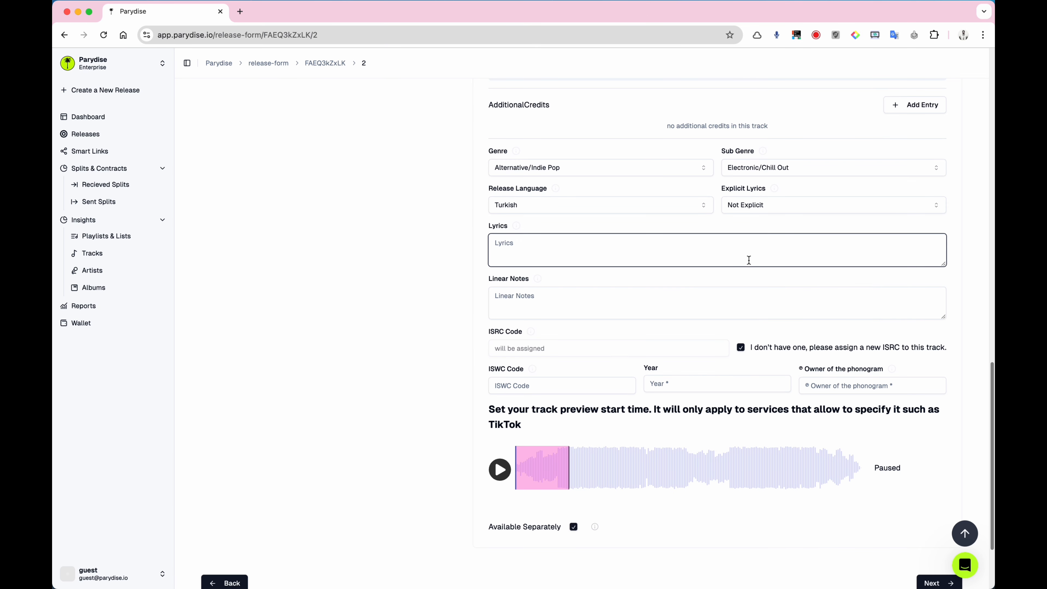
key("super+v")
- Enter 2025 as the track's year and Golden Thread Records as the owner of the phonogram
scroll(669, 341, "down", 3)
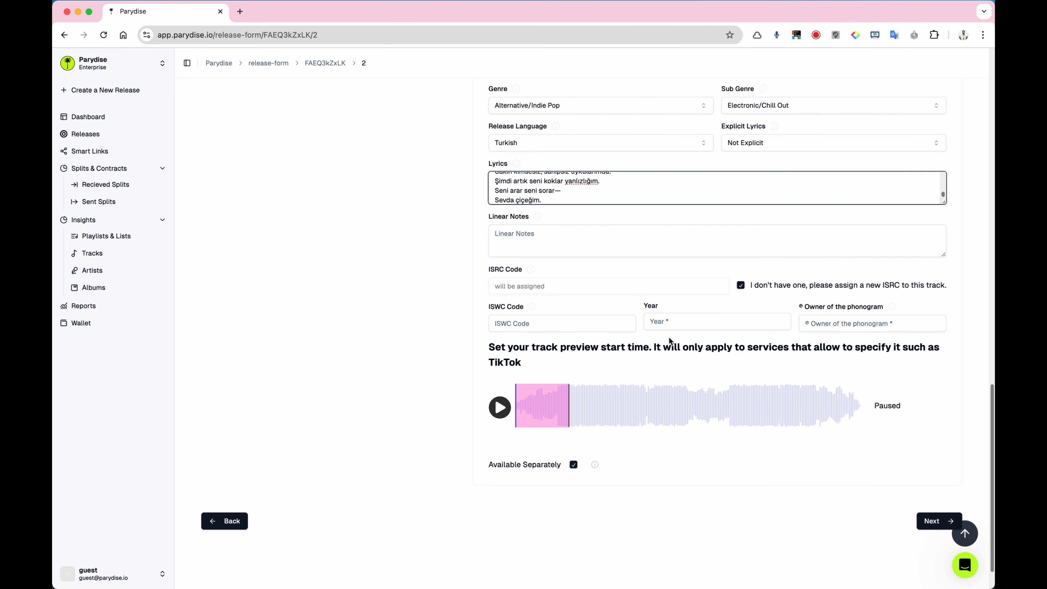
key("Tab")
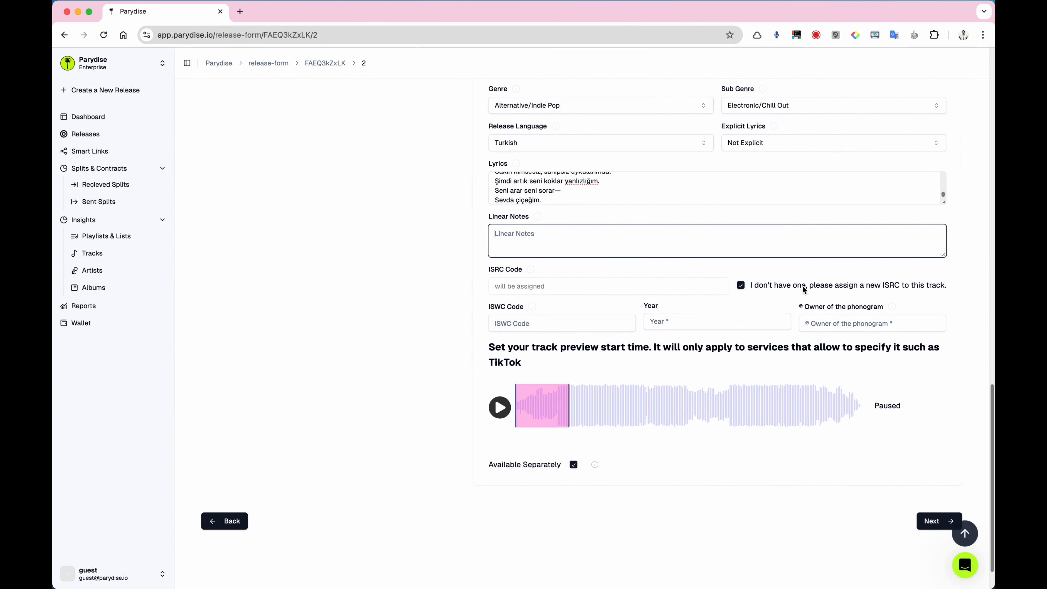
left_click(669, 322)
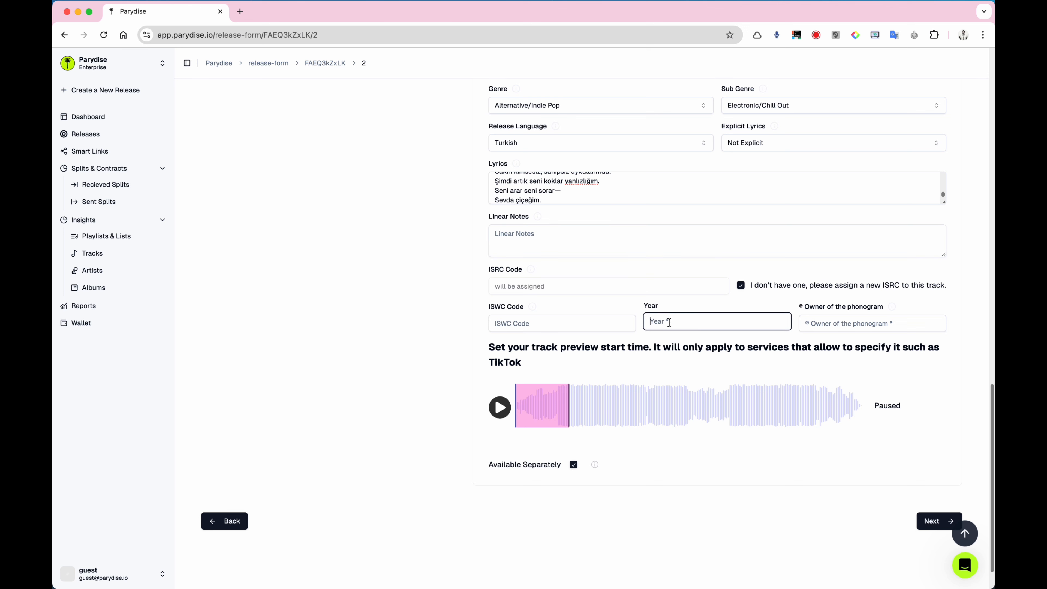
type("2025")
left_click(848, 331)
type("Go")
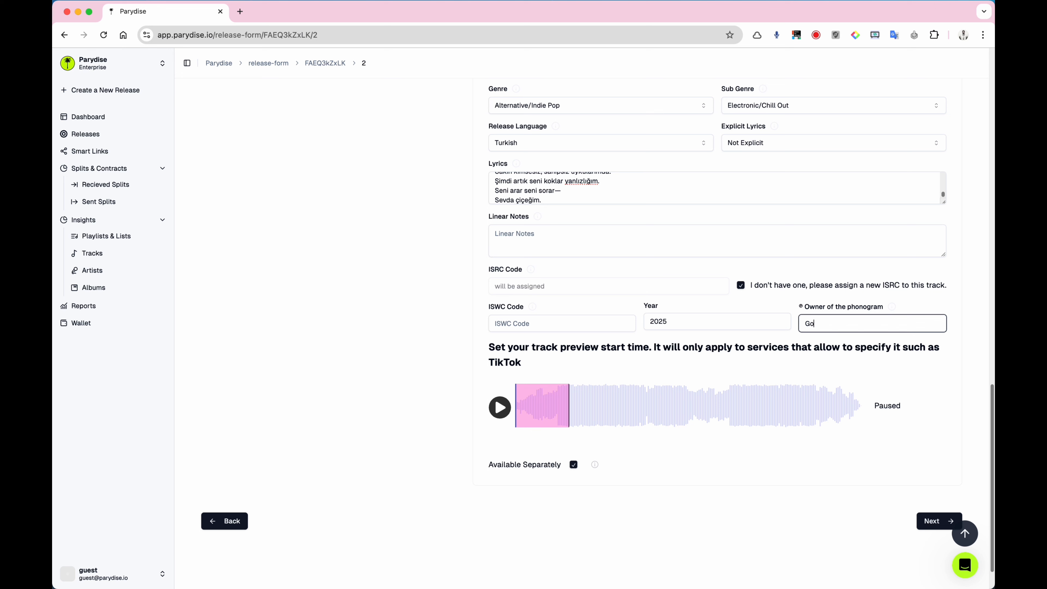
type("lden Thread Records")
- Shift the track's preview section slightly further into the waveform and continue to the Distribution stage
left_click_drag(537, 399, 575, 400)
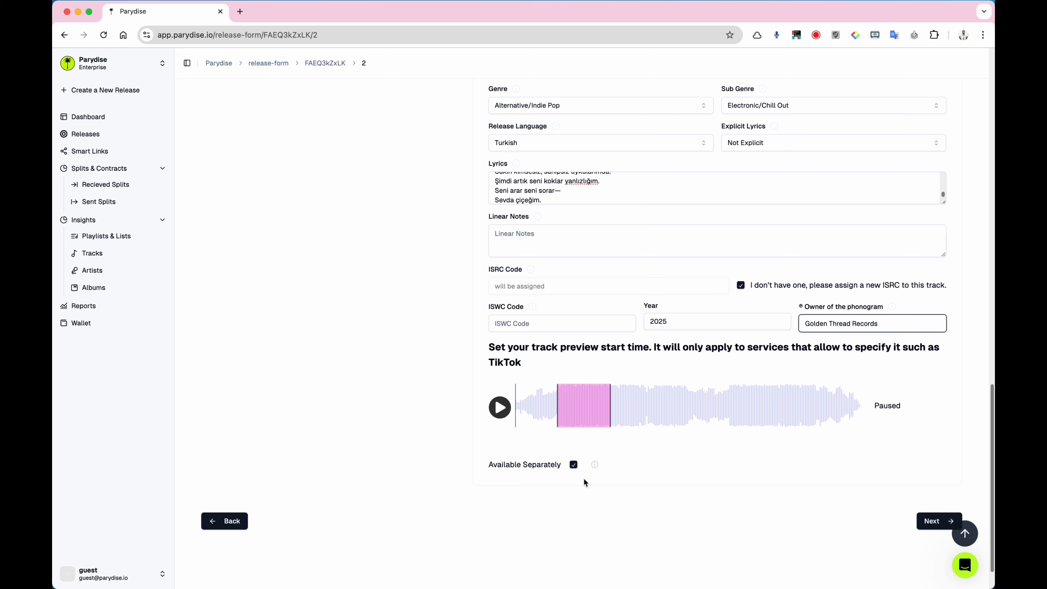
left_click(927, 522)
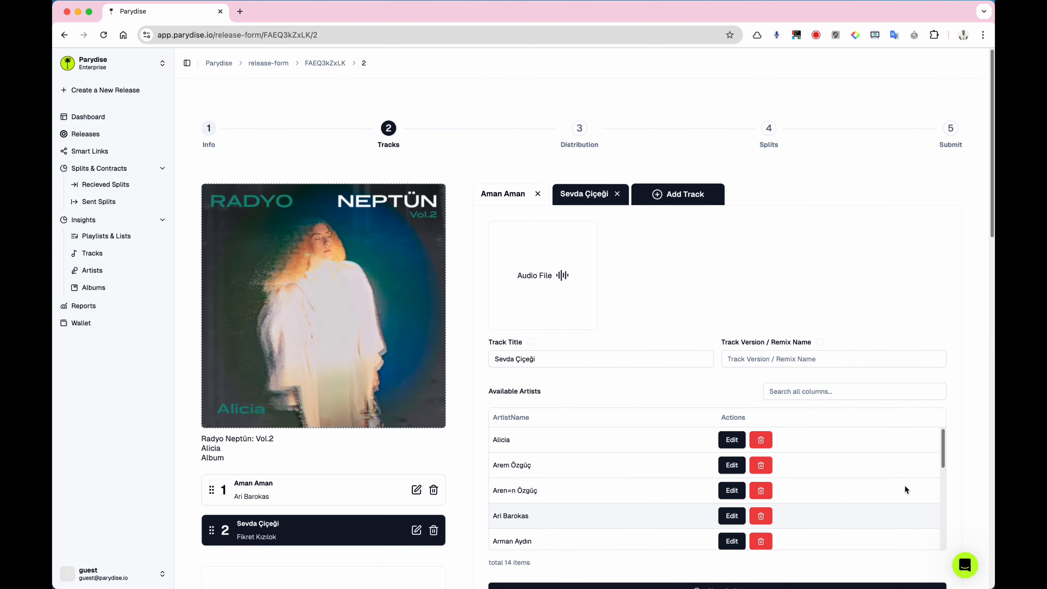
scroll(905, 484, "down", 15)
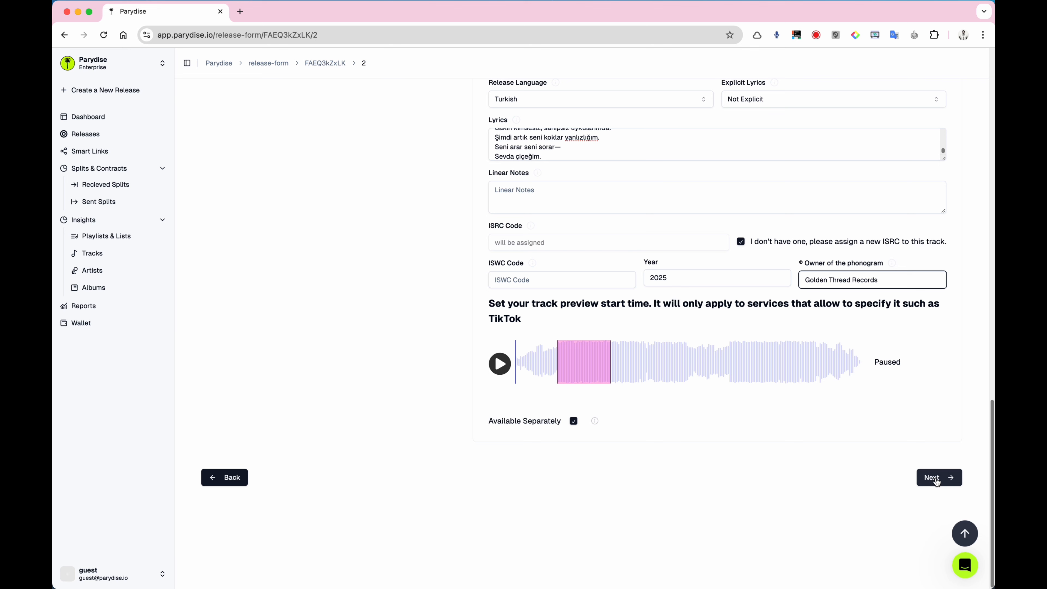
left_click(935, 478)
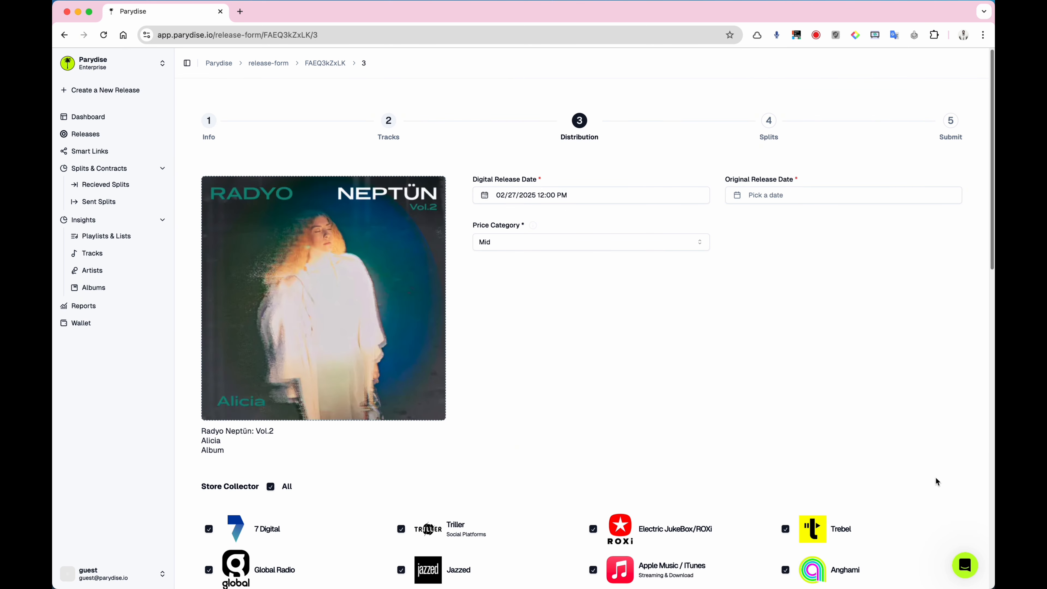
- Set the digital release date to 03/21/2025 12:00 AM and close the date picker
left_click(670, 198)
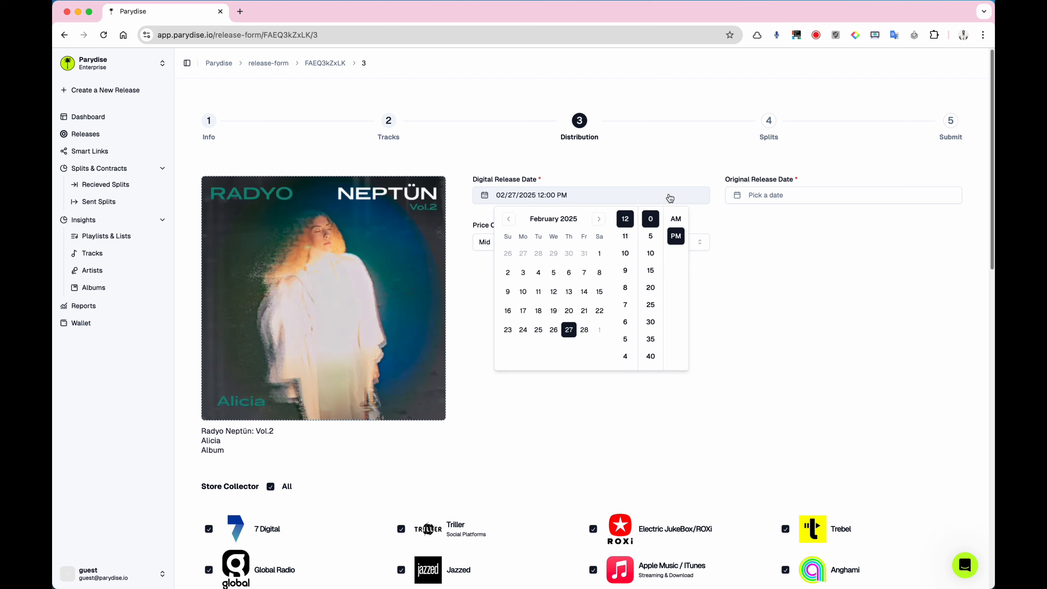
left_click(598, 219)
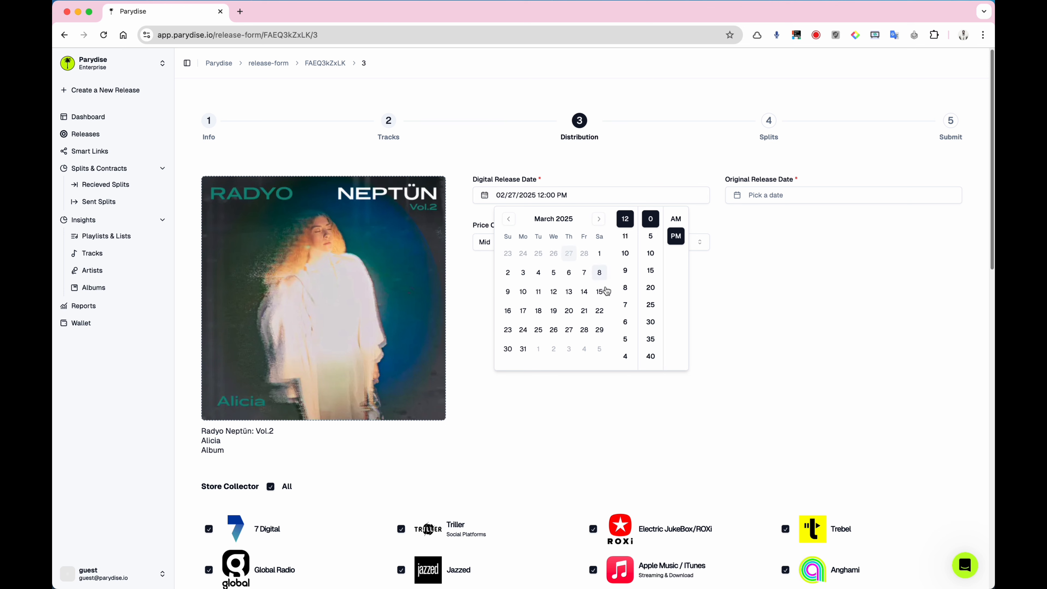
left_click(584, 311)
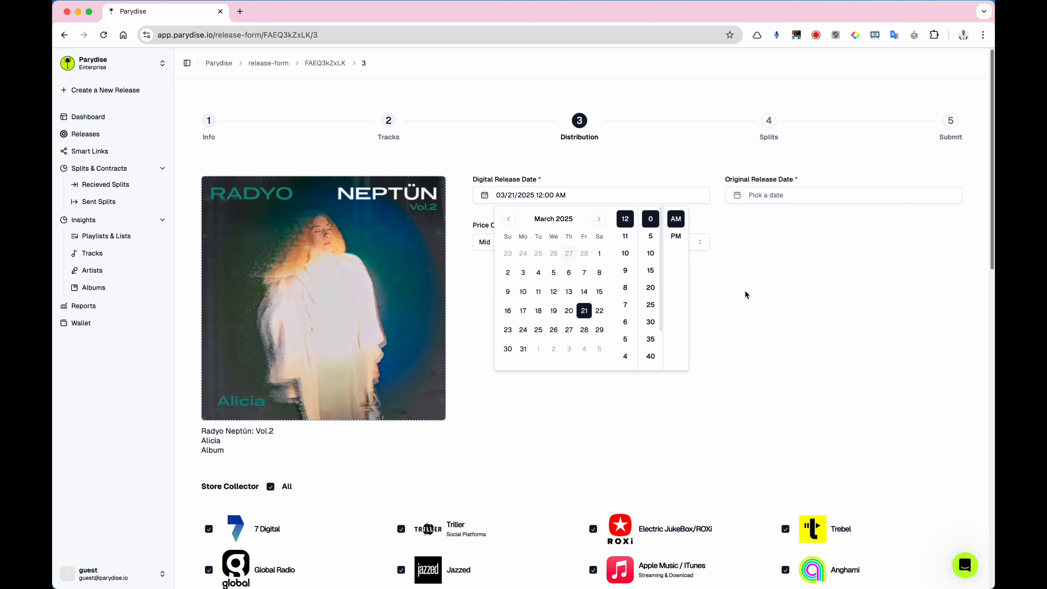
left_click(716, 291)
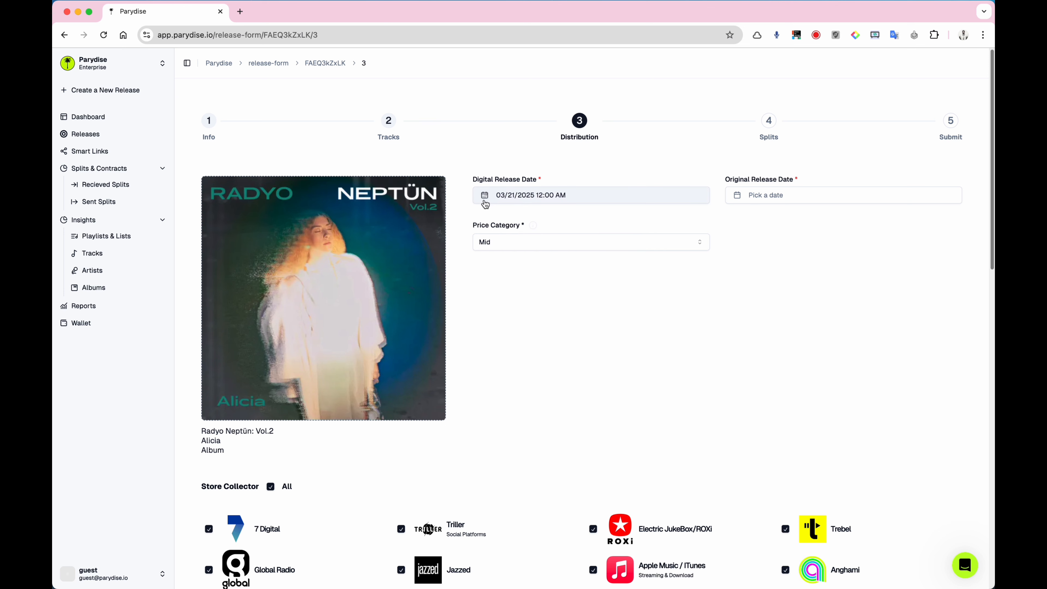
left_click(527, 202)
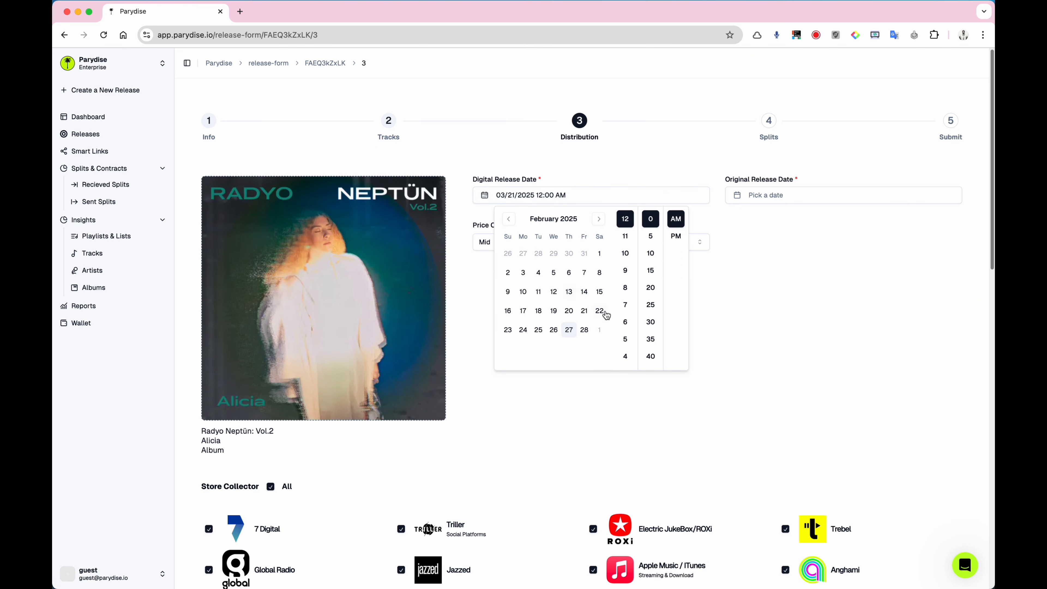
left_click(745, 288)
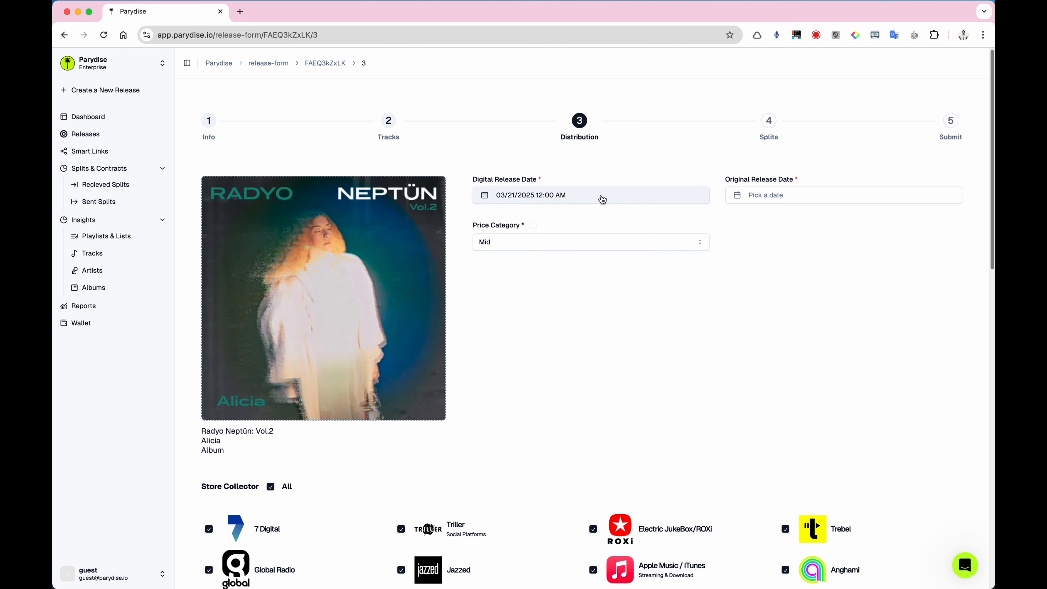
- Set the original release date to March 21st, 2025
left_click(784, 203)
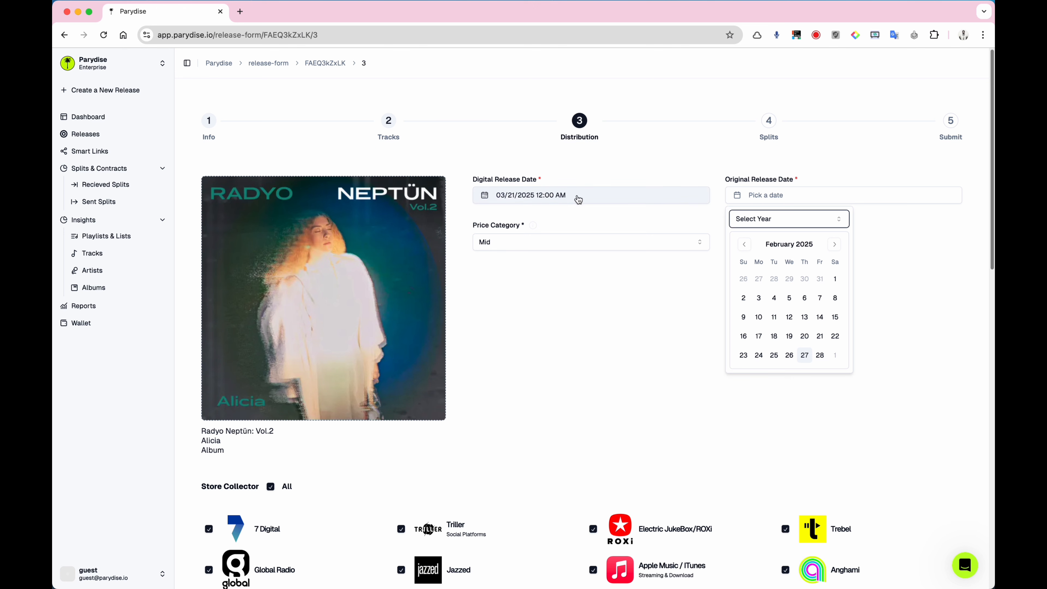
left_click(559, 178)
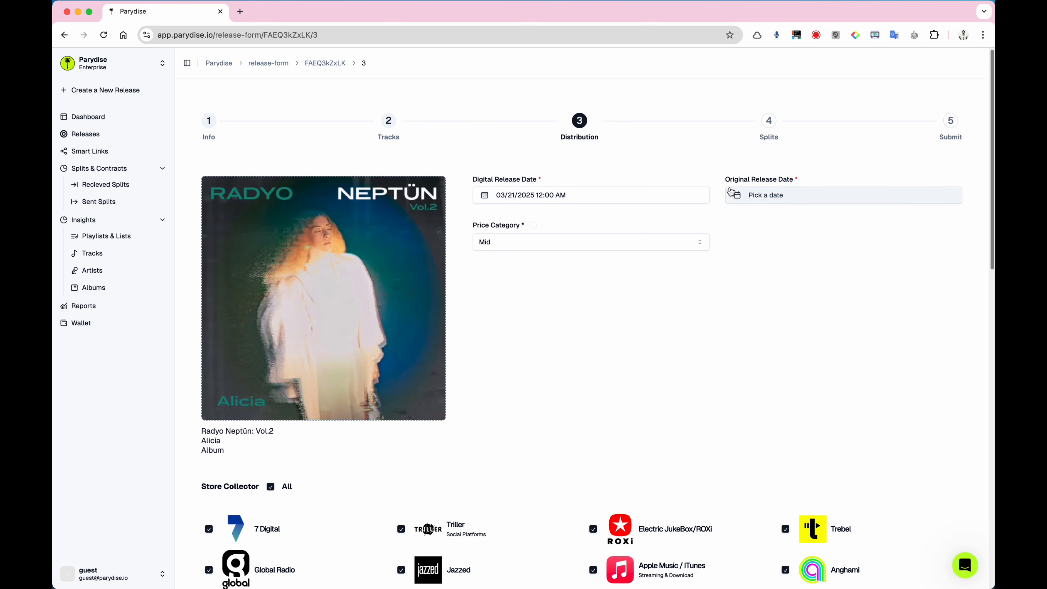
left_click(786, 198)
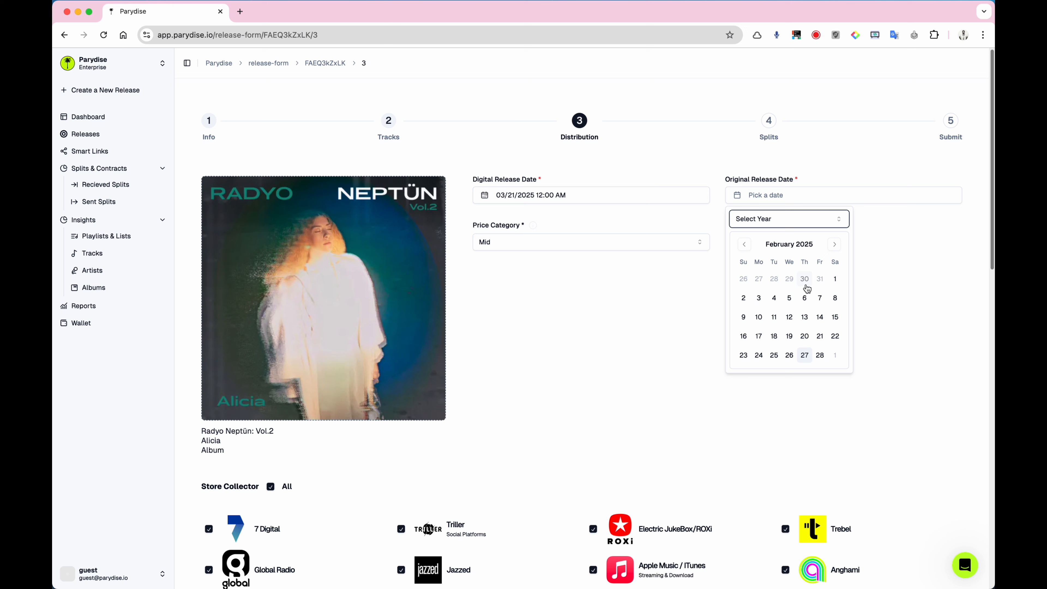
left_click(834, 244)
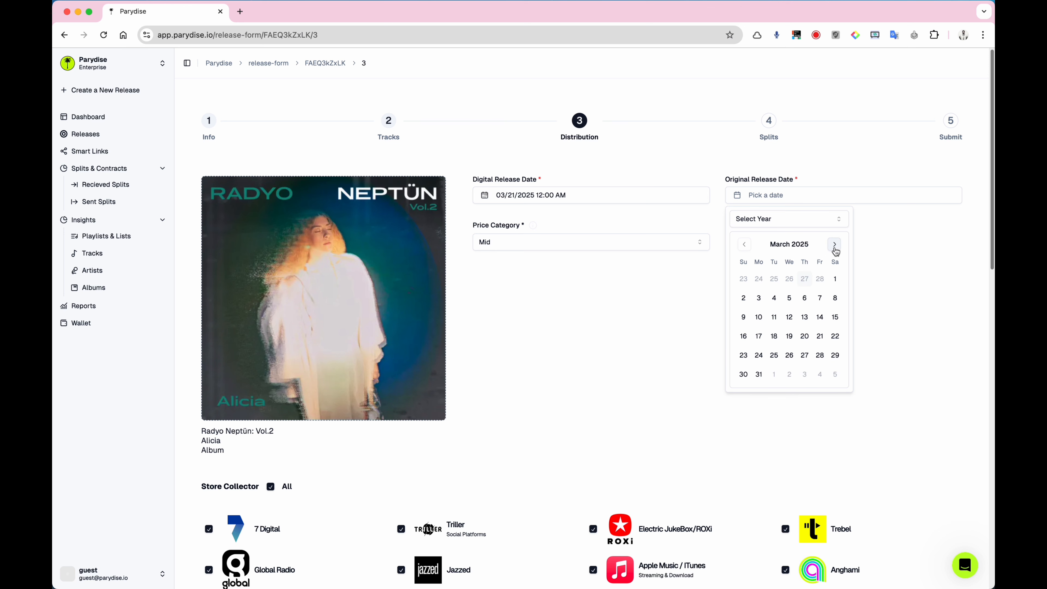
left_click(820, 336)
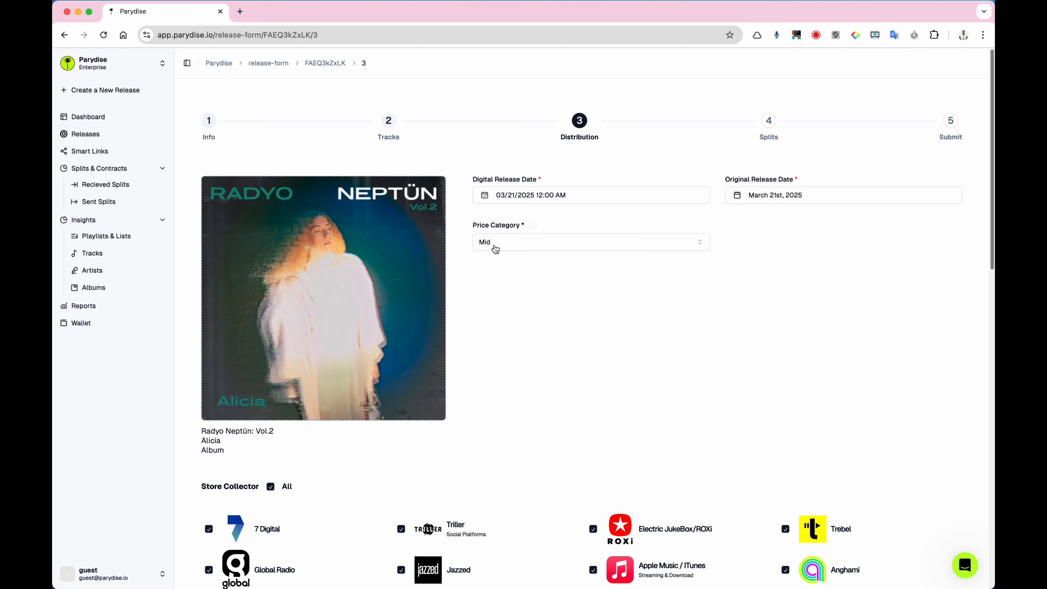
- Choose Mid as the price category and bring up the list of distribution stores
left_click(516, 246)
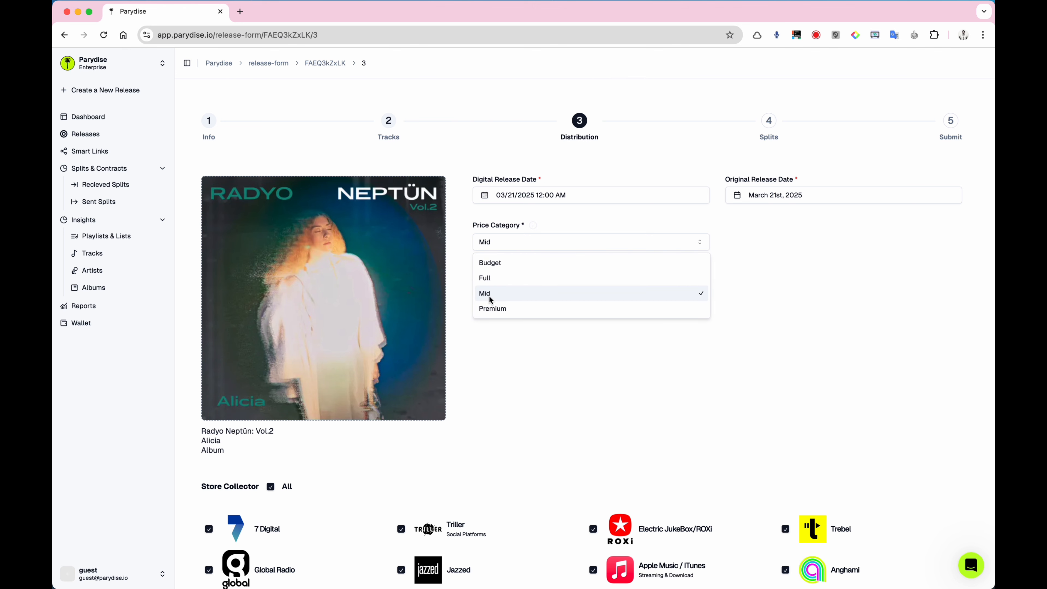
left_click(527, 299)
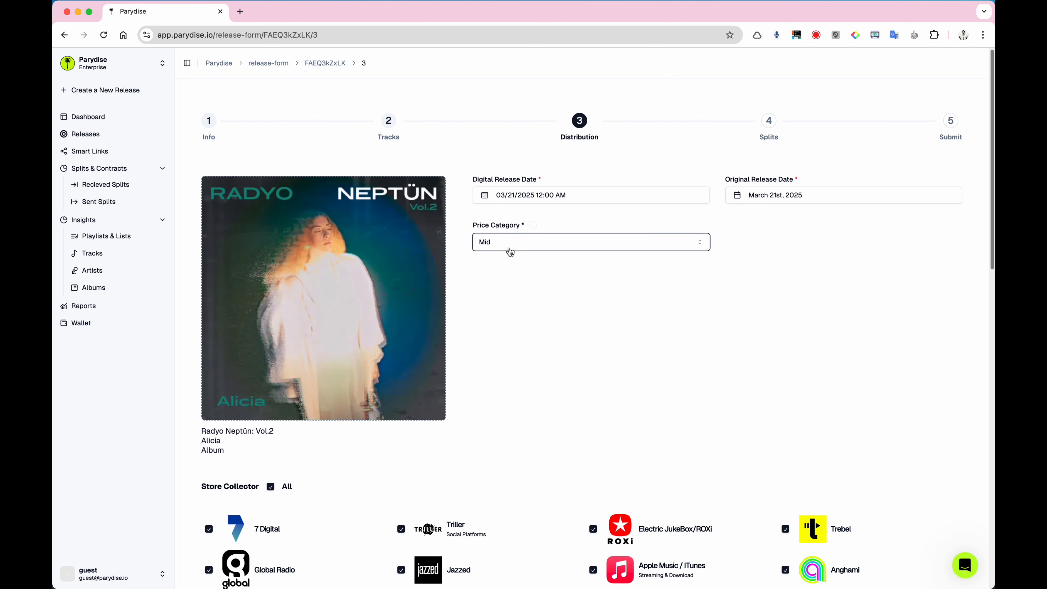
scroll(483, 300, "down", 10)
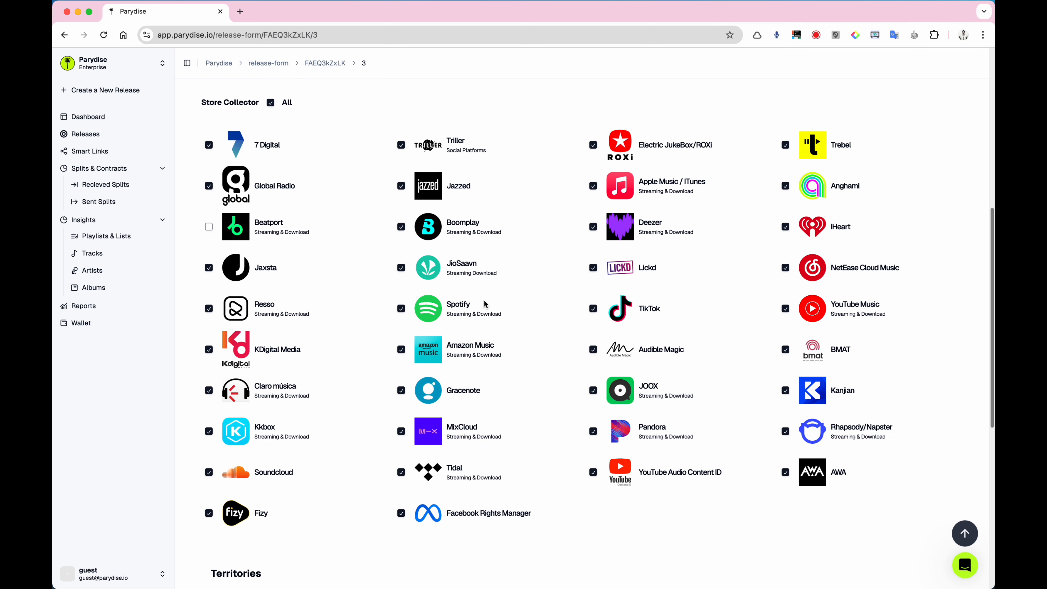
- Clear the selection of all stores in the Store Collector and select them all again
left_click(270, 103)
left_click(269, 103)
scroll(341, 525, "down", 1)
scroll(342, 524, "up", 3)
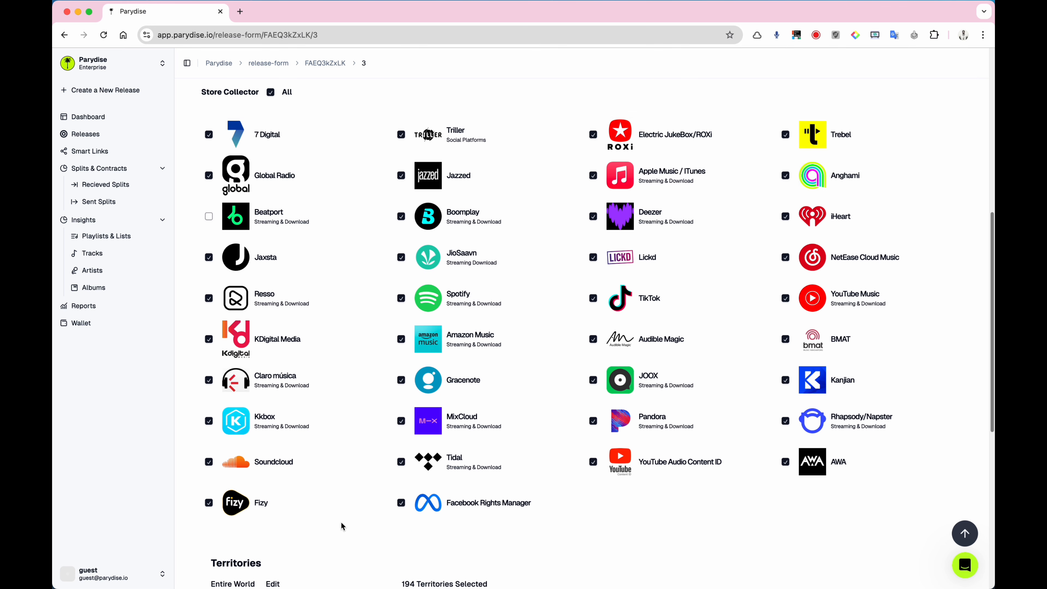
- View the distribution territory selection for the release and close it without changing any territory
scroll(362, 482, "down", 5)
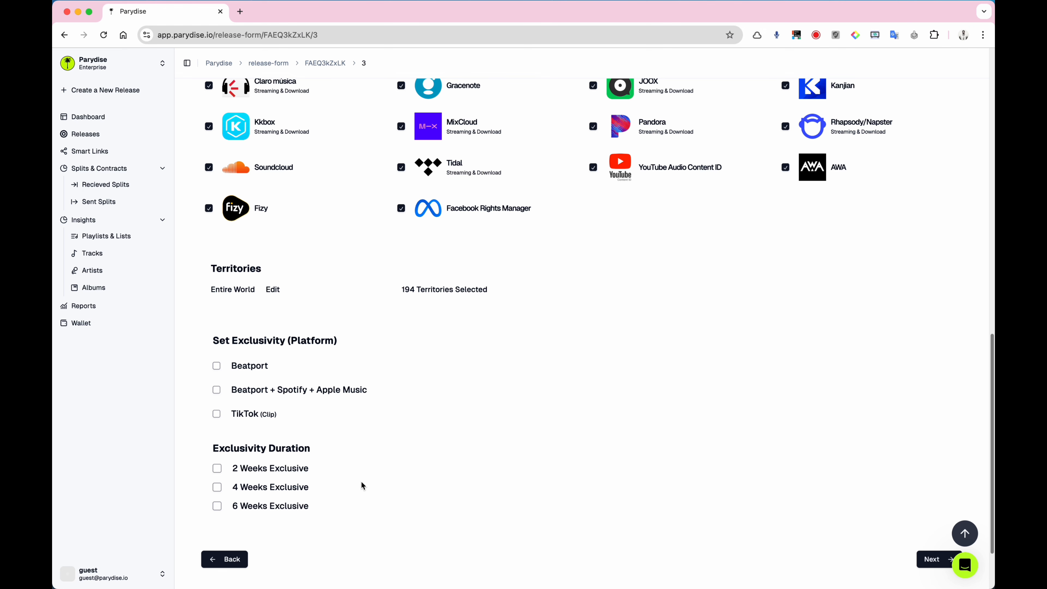
left_click(274, 290)
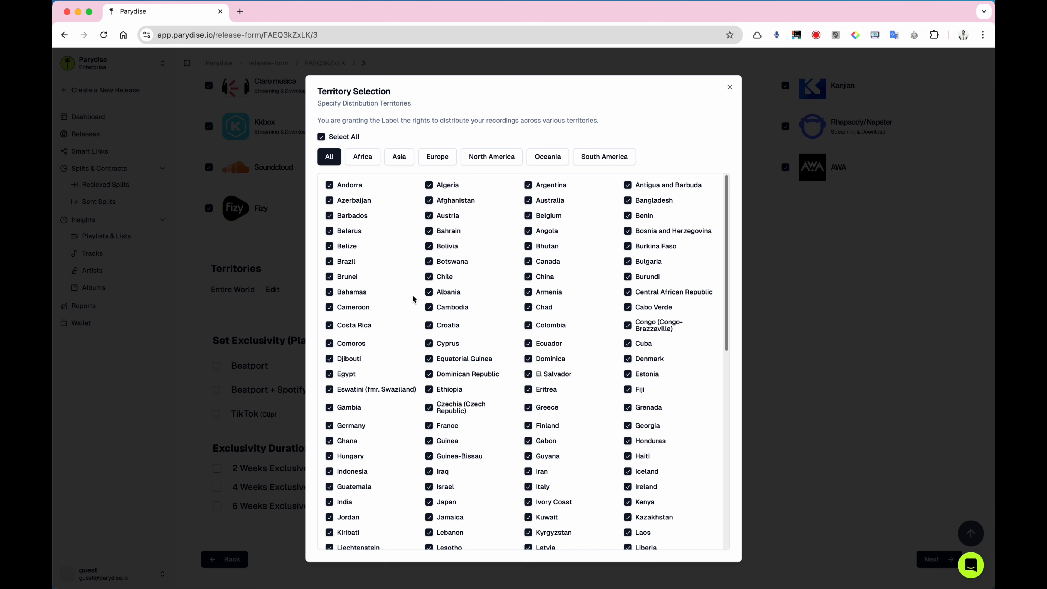
left_click(730, 88)
left_click(730, 87)
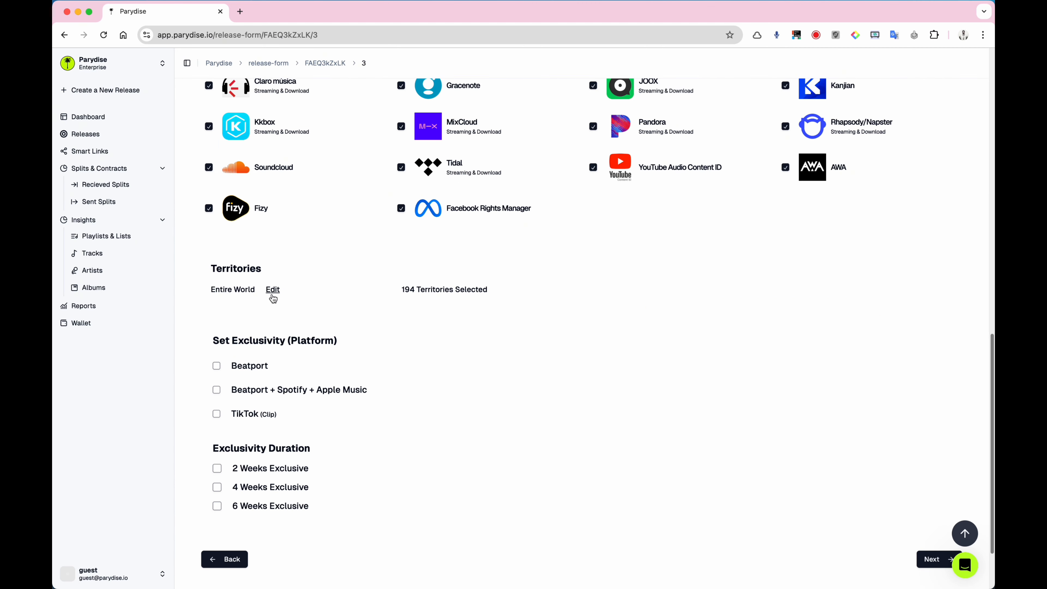
- Examine the platform exclusivity and duration options, and recheck the release dates, price category and store selection
scroll(257, 439, "down", 1)
scroll(257, 439, "down", 3)
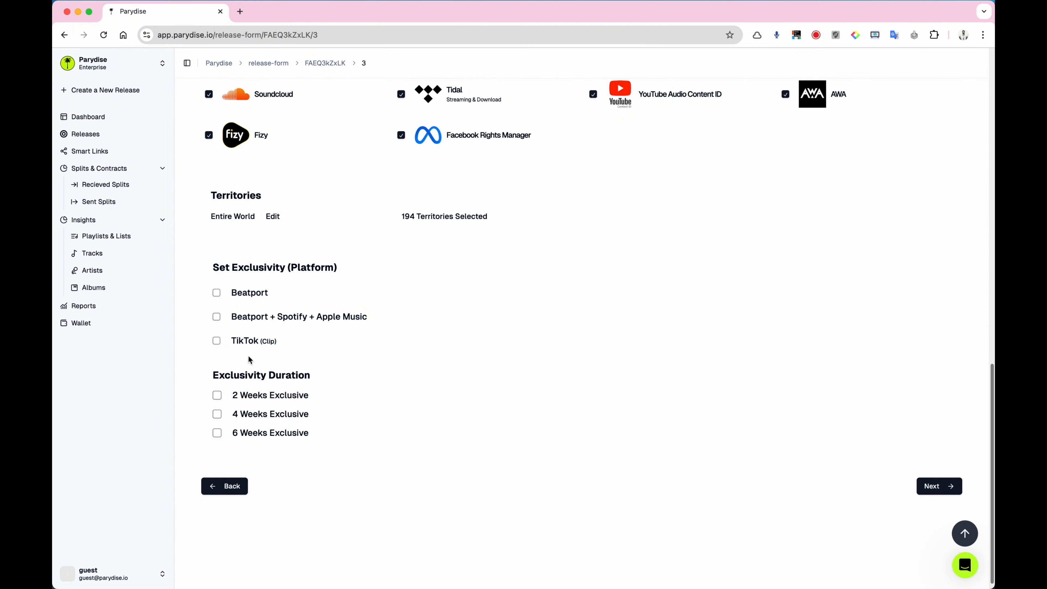
scroll(355, 535, "up", 10)
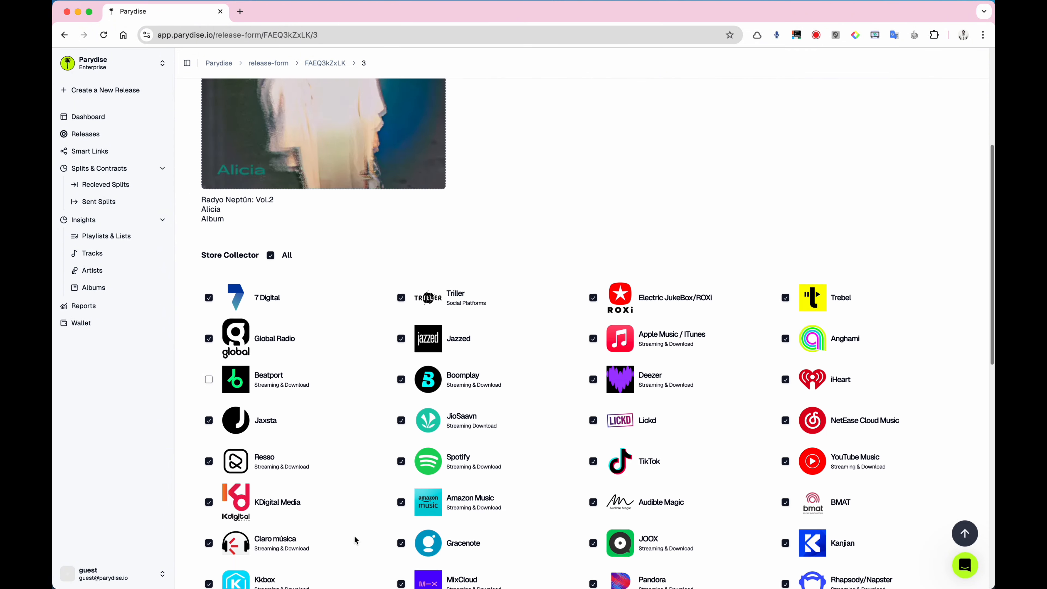
scroll(354, 535, "up", 5)
scroll(354, 535, "down", 15)
scroll(354, 535, "up", 15)
scroll(355, 535, "down", 2)
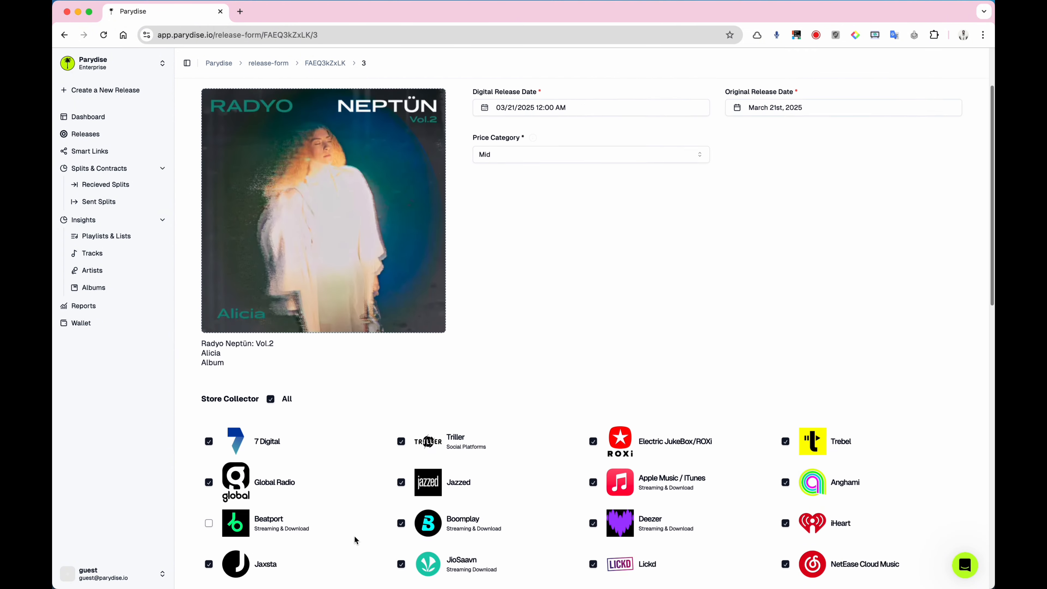
scroll(354, 535, "down", 5)
scroll(354, 535, "up", 8)
scroll(356, 541, "down", 3)
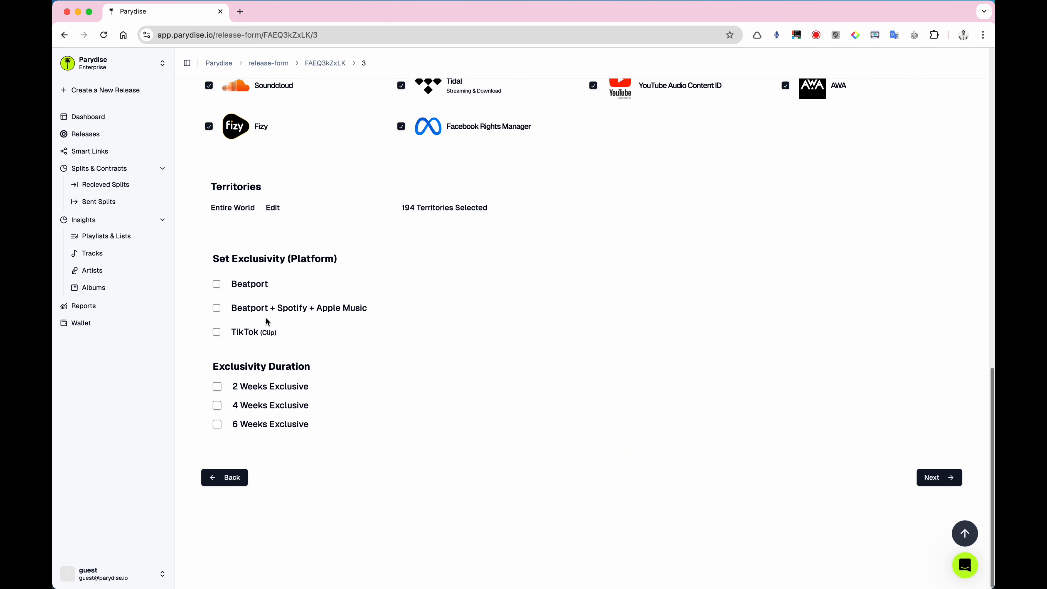
scroll(291, 297, "up", 6)
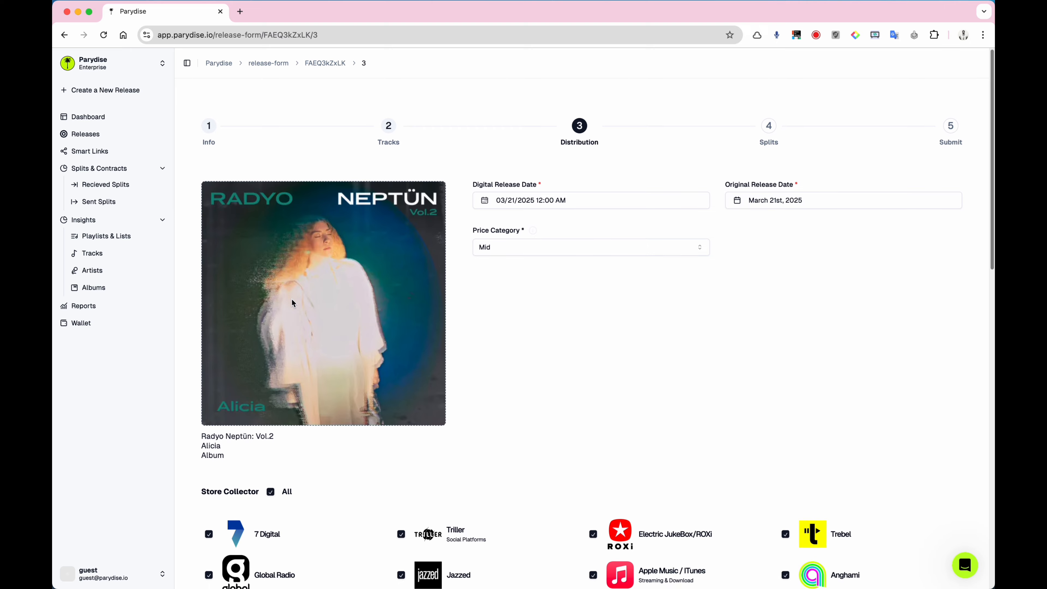
scroll(292, 303, "down", 6)
scroll(292, 304, "up", 16)
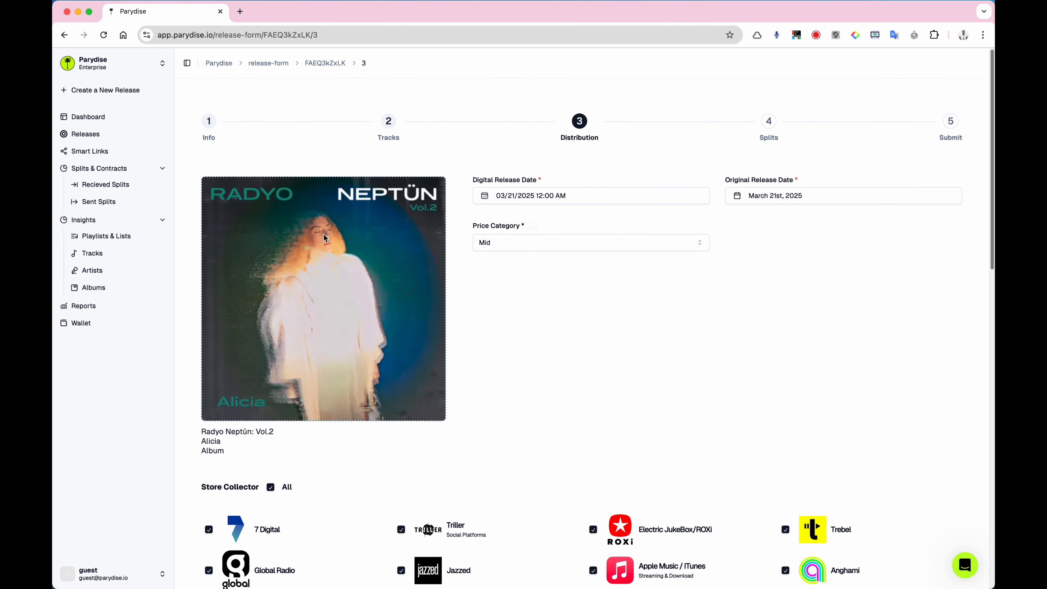
- Go to the Splits stage and finalize the splits and shareholders of Track #1, Aman Aman
left_click(768, 122)
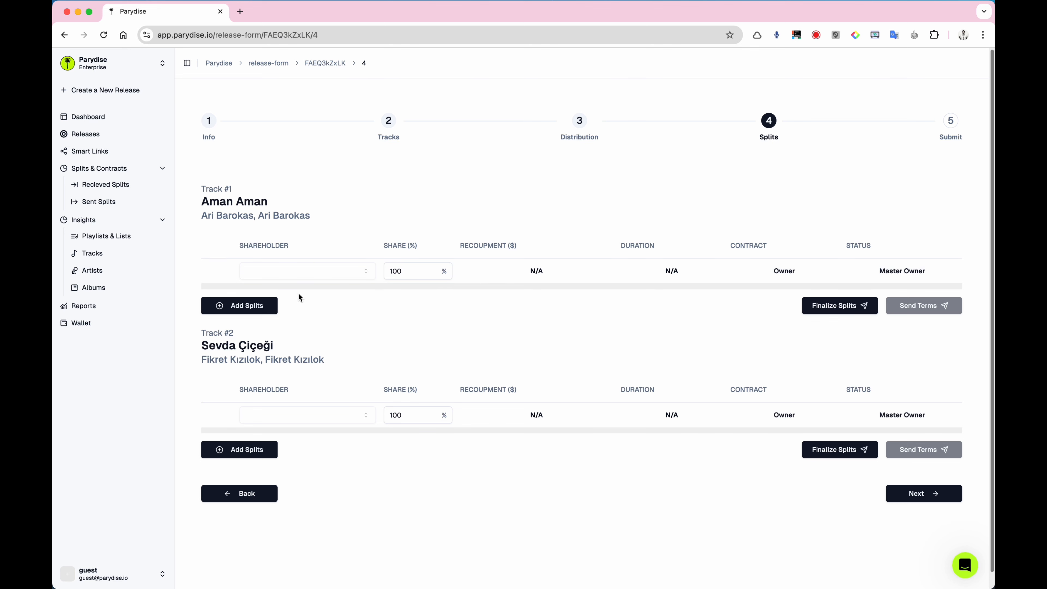
left_click(848, 313)
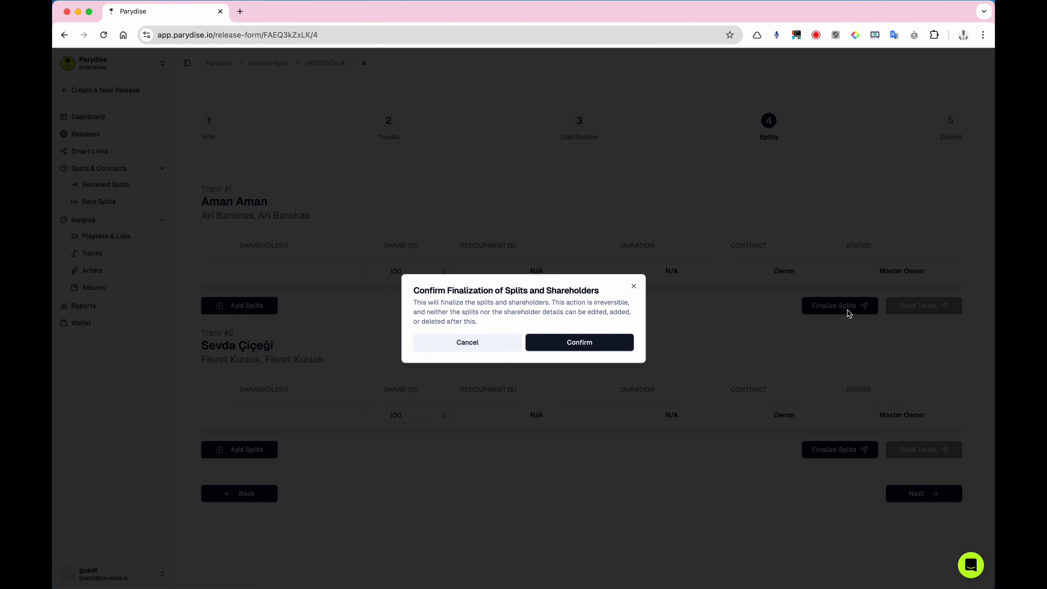
left_click(600, 344)
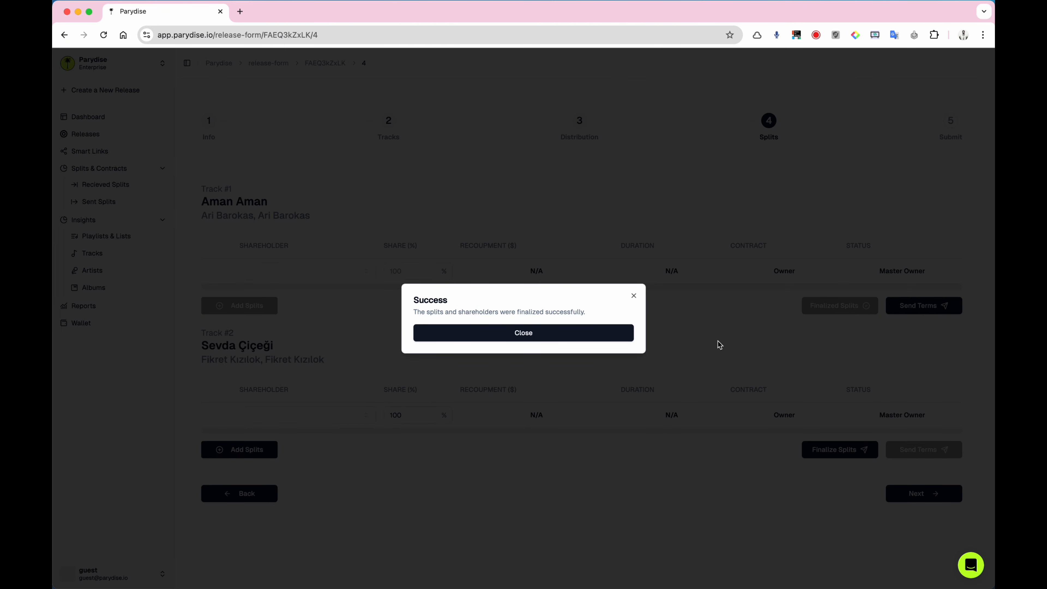
left_click(631, 340)
- Finalize the splits and shareholders of Track #2, Sevda Çiçeği, and continue to the Submit stage
left_click(840, 450)
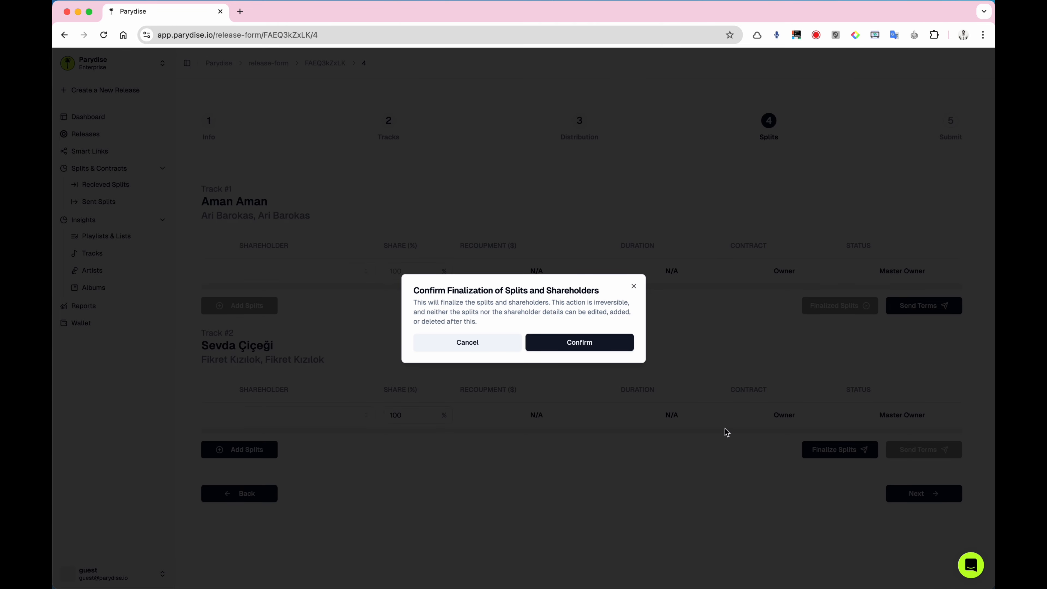
left_click(630, 350)
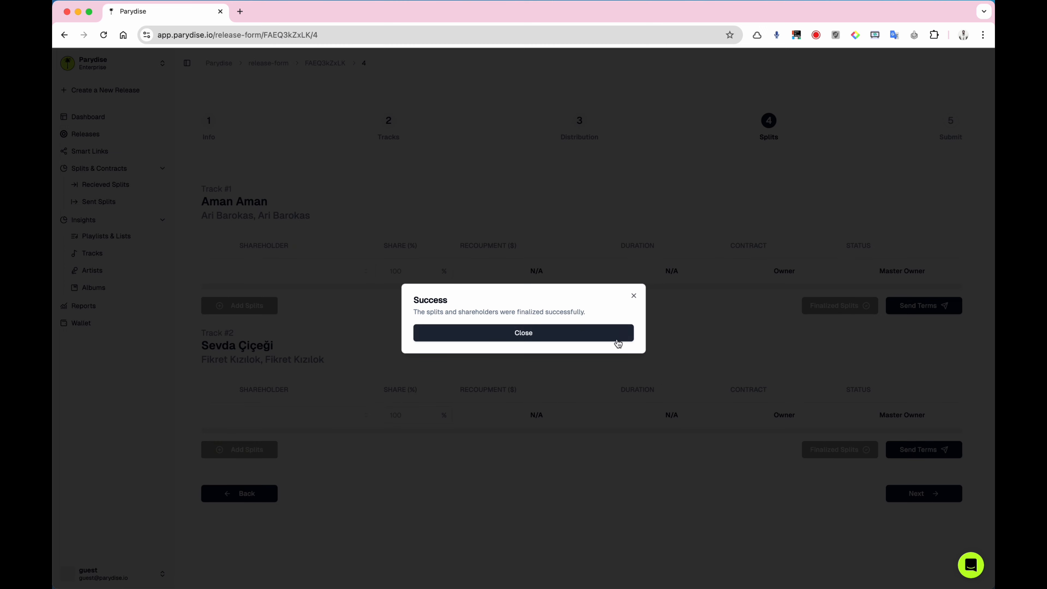
left_click(595, 338)
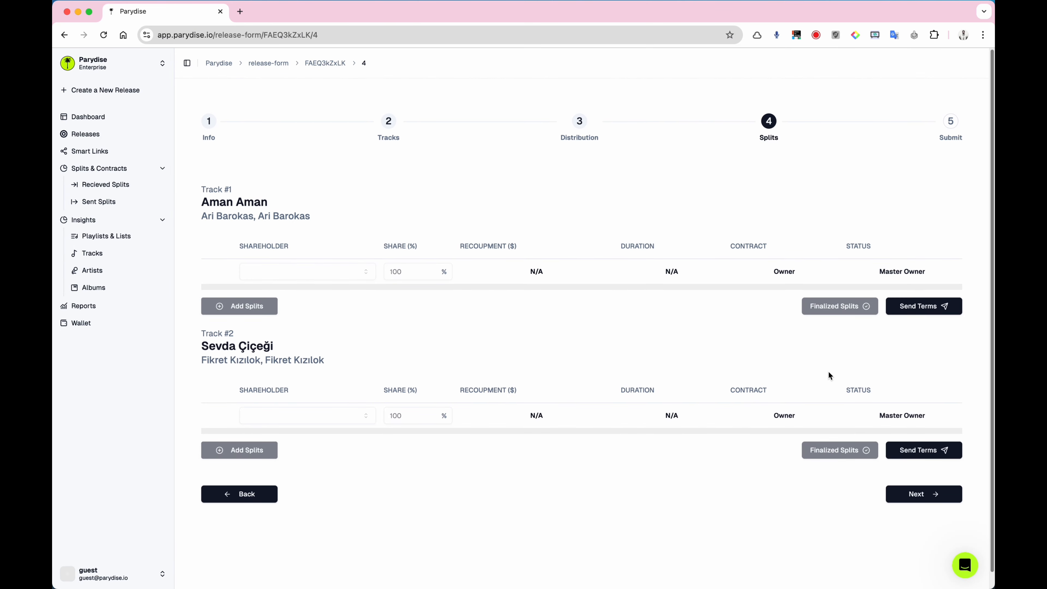
left_click(918, 493)
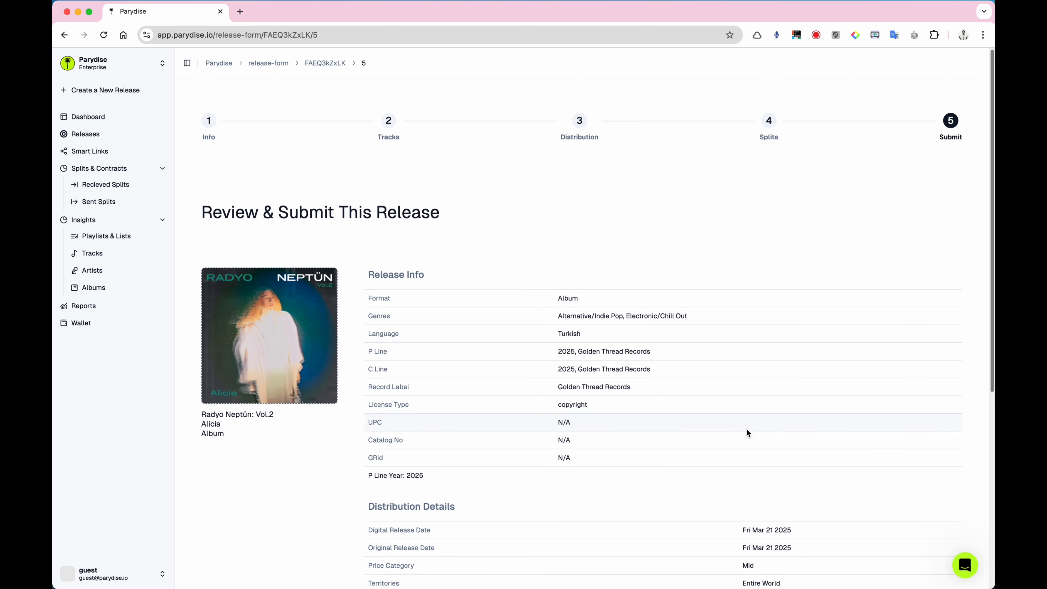
- Review the release info, distribution details and track list, and submit the release for distribution
scroll(746, 428, "down", 5)
scroll(746, 428, "up", 5)
scroll(644, 401, "down", 4)
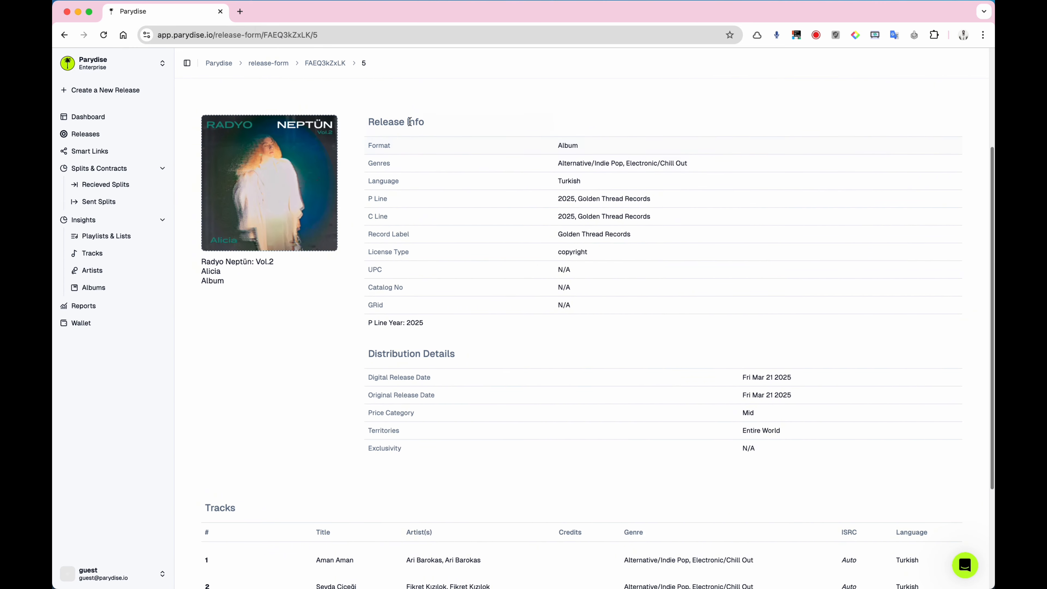
scroll(537, 291, "down", 3)
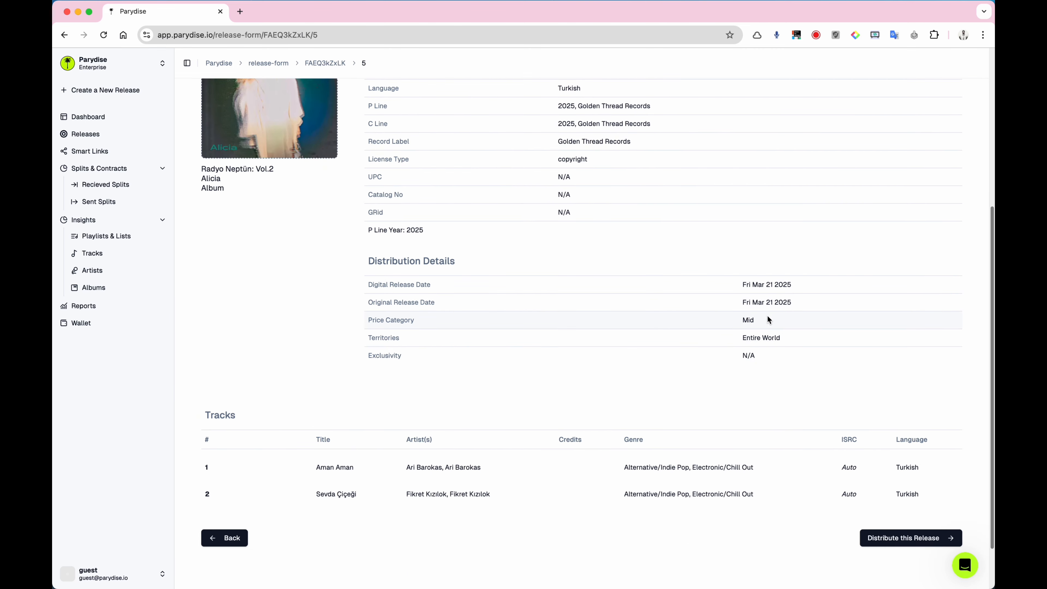
scroll(750, 441, "down", 2)
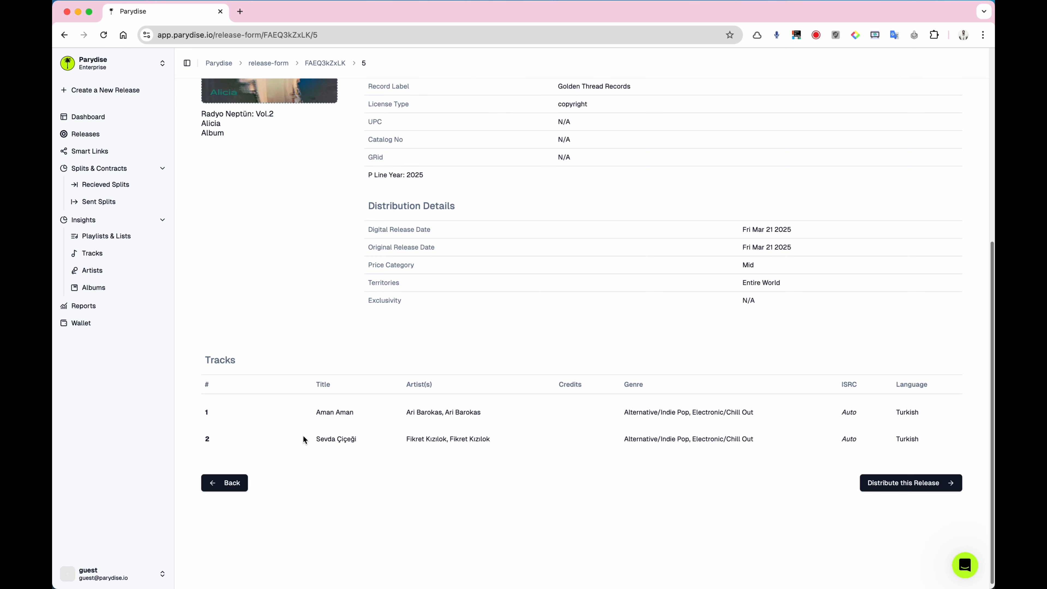
scroll(302, 434, "up", 10)
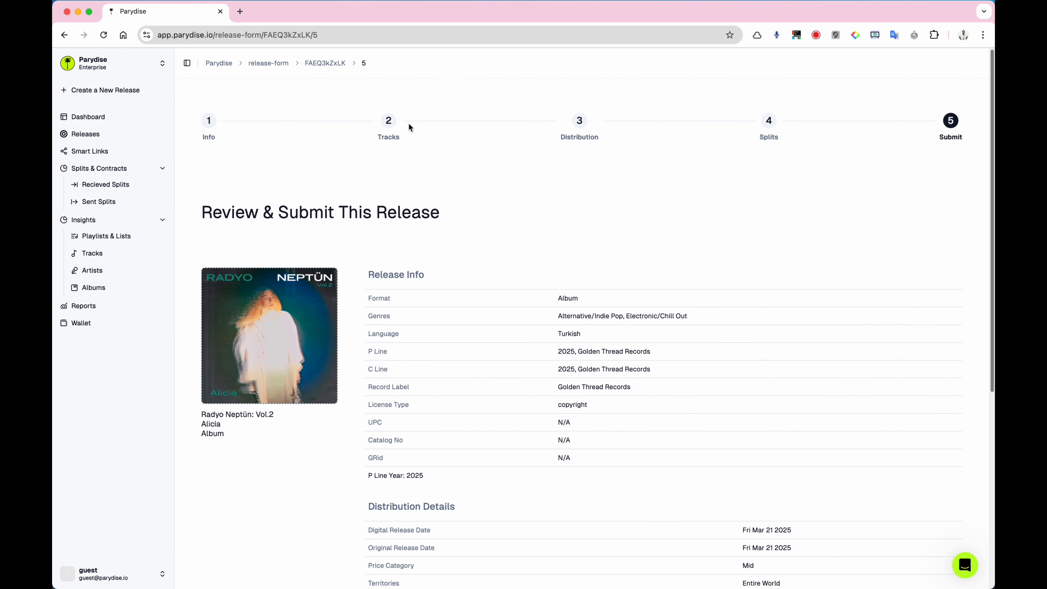
scroll(528, 365, "down", 10)
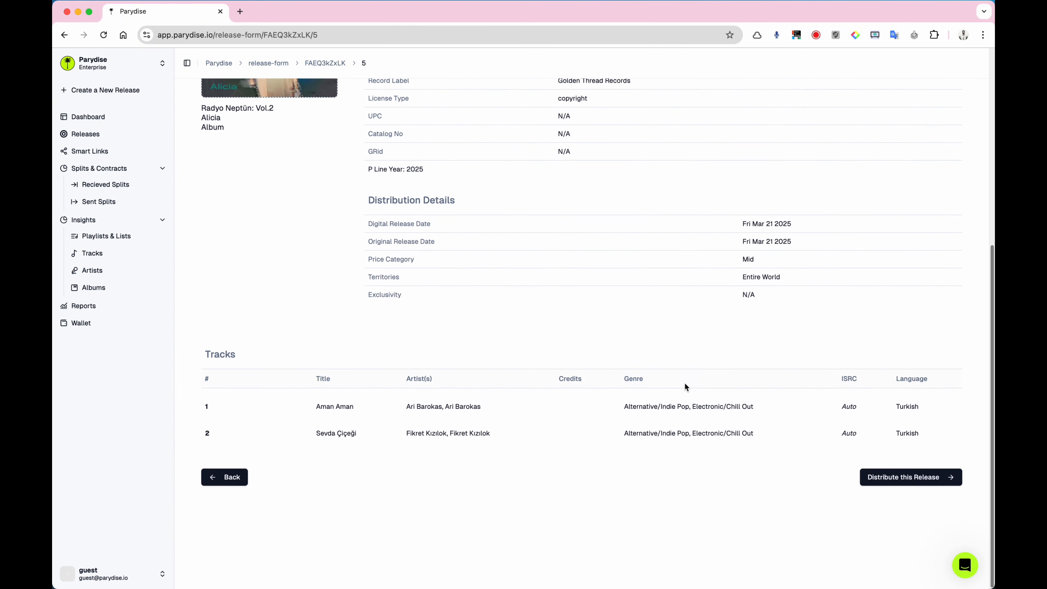
left_click(907, 479)
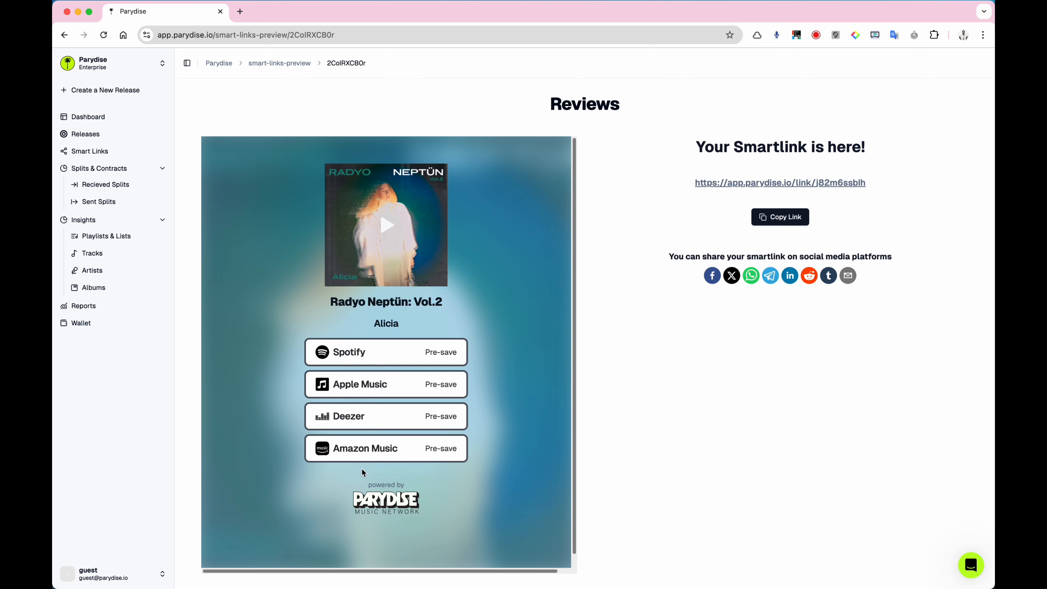
right_click(584, 263)
left_click(140, 155)
scroll(537, 183, "down", 1)
scroll(537, 182, "up", 1)
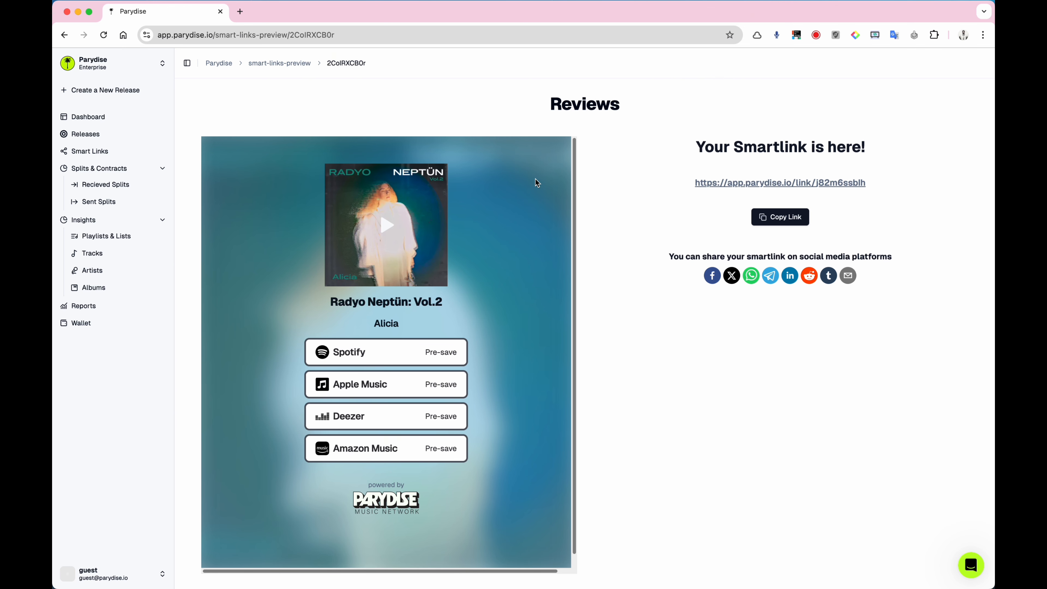